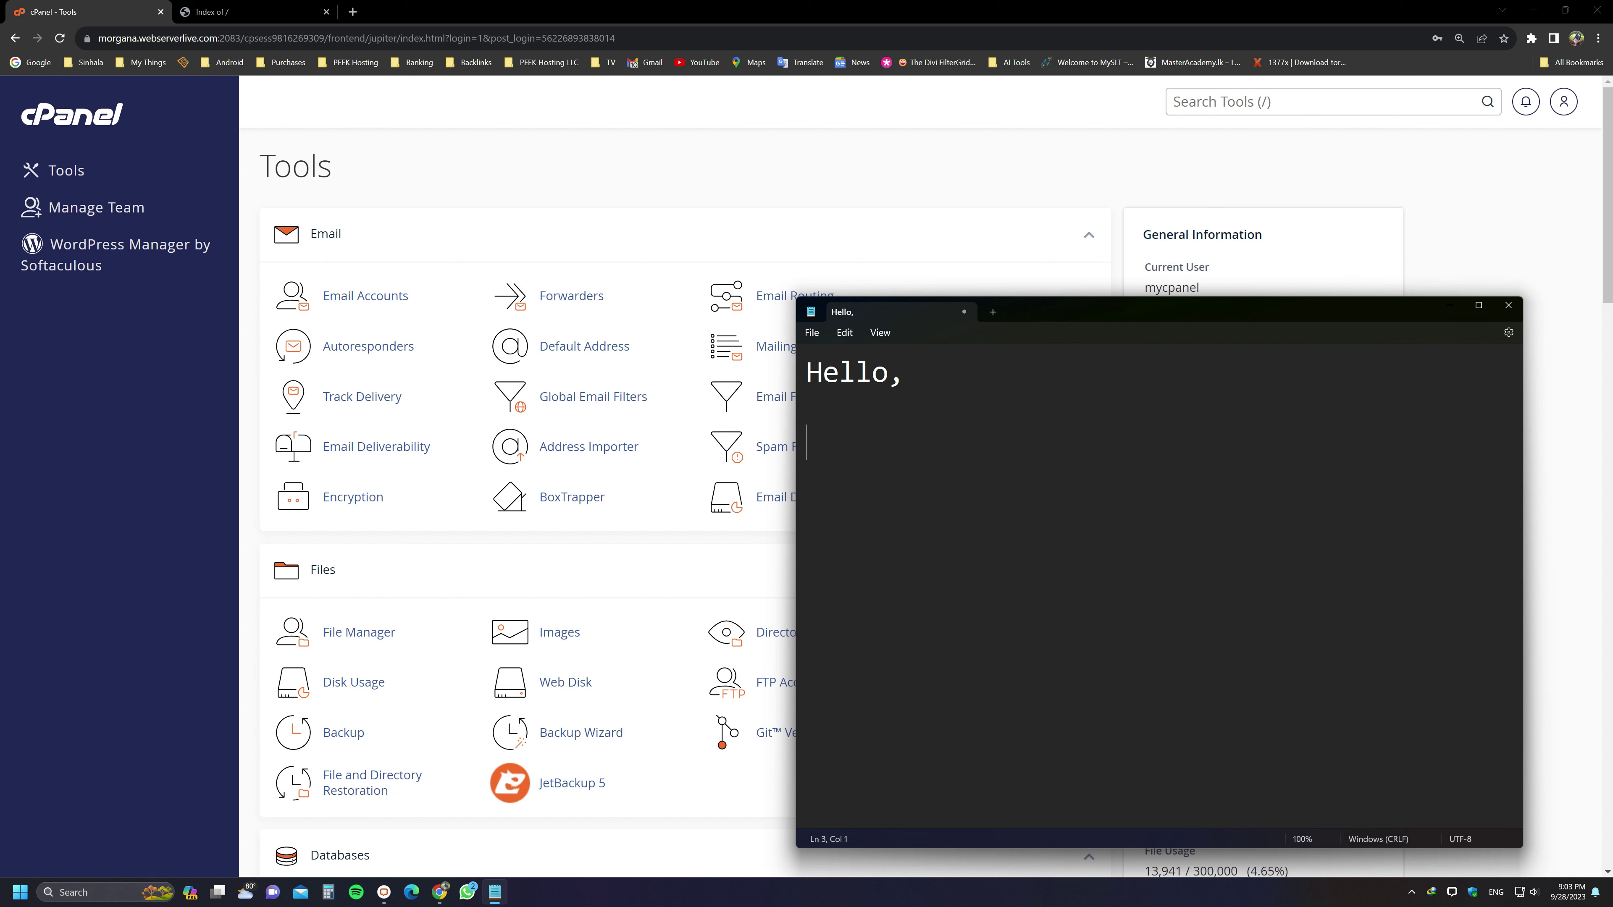
- Write "Today I'm going to tell you how to force redirect http URL to https URL." below the greeting in the note
text(Today I'm go)
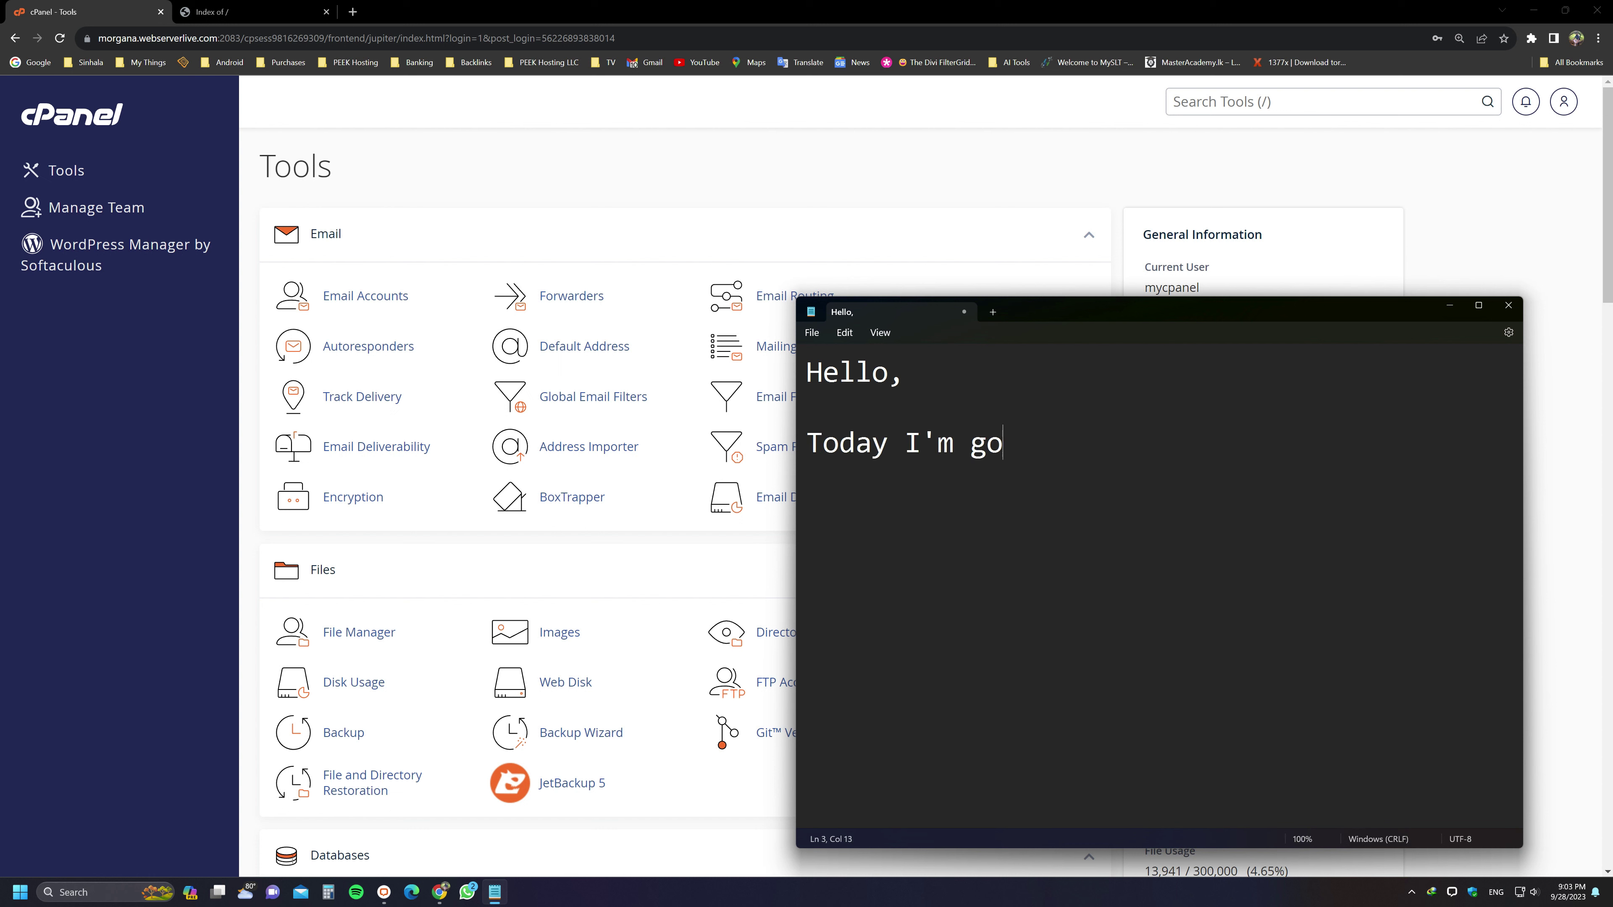
text(ing to tell you how to)
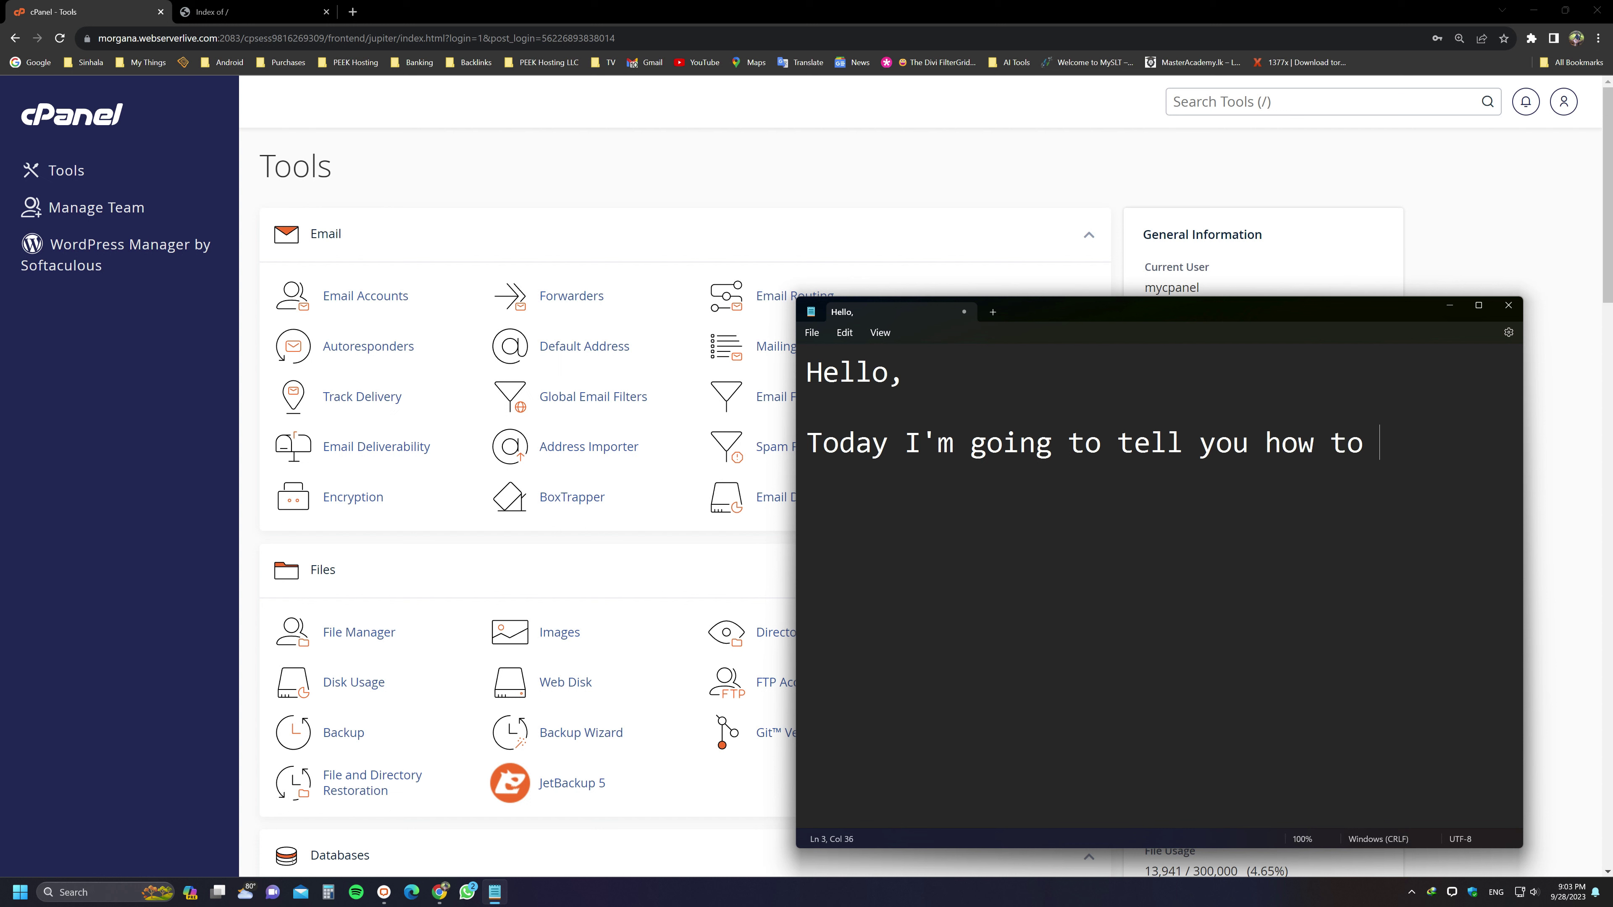
text( force redirect ht)
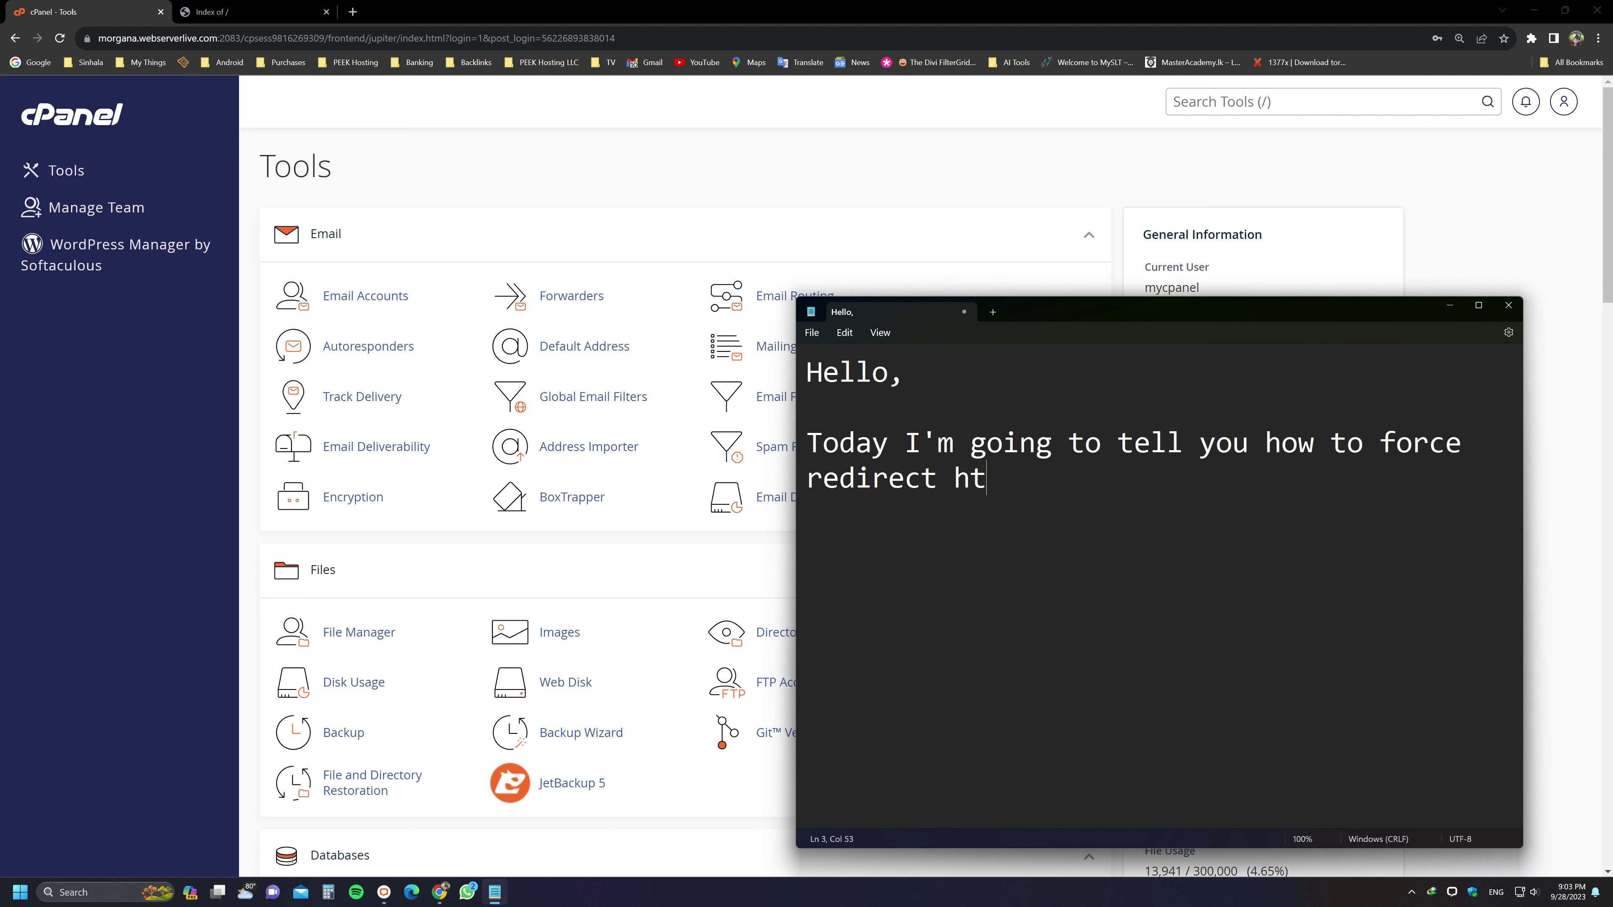
text(tp URL to https URL.  )
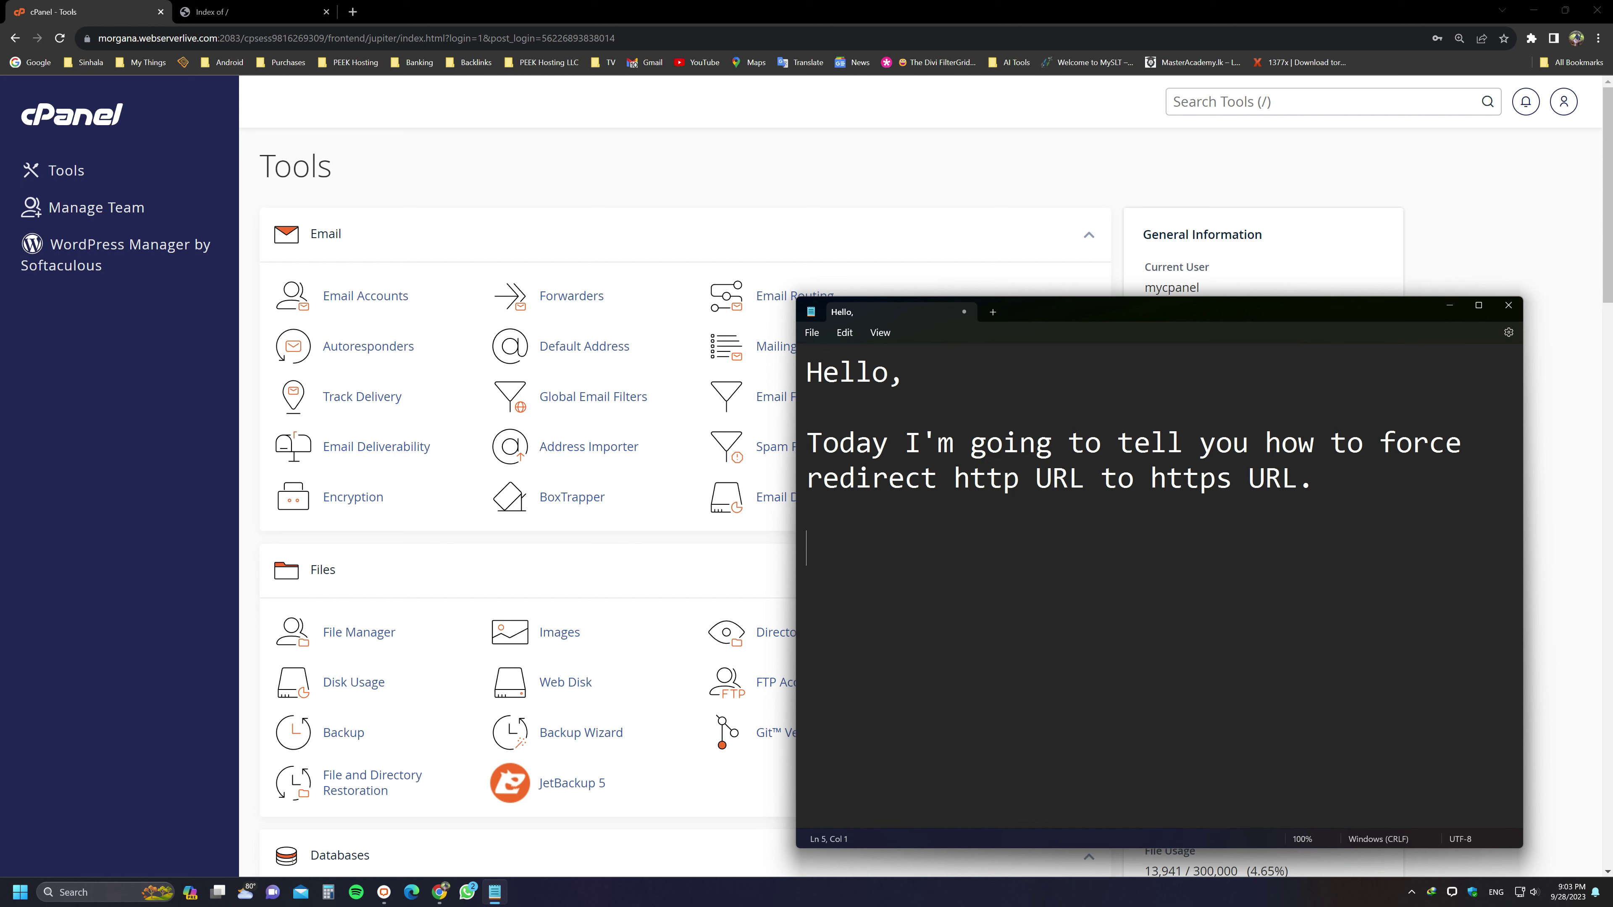
- Add the lines "I created a sub domain as my.cpanel.lk" and "here it is." to the note
text(I created a)
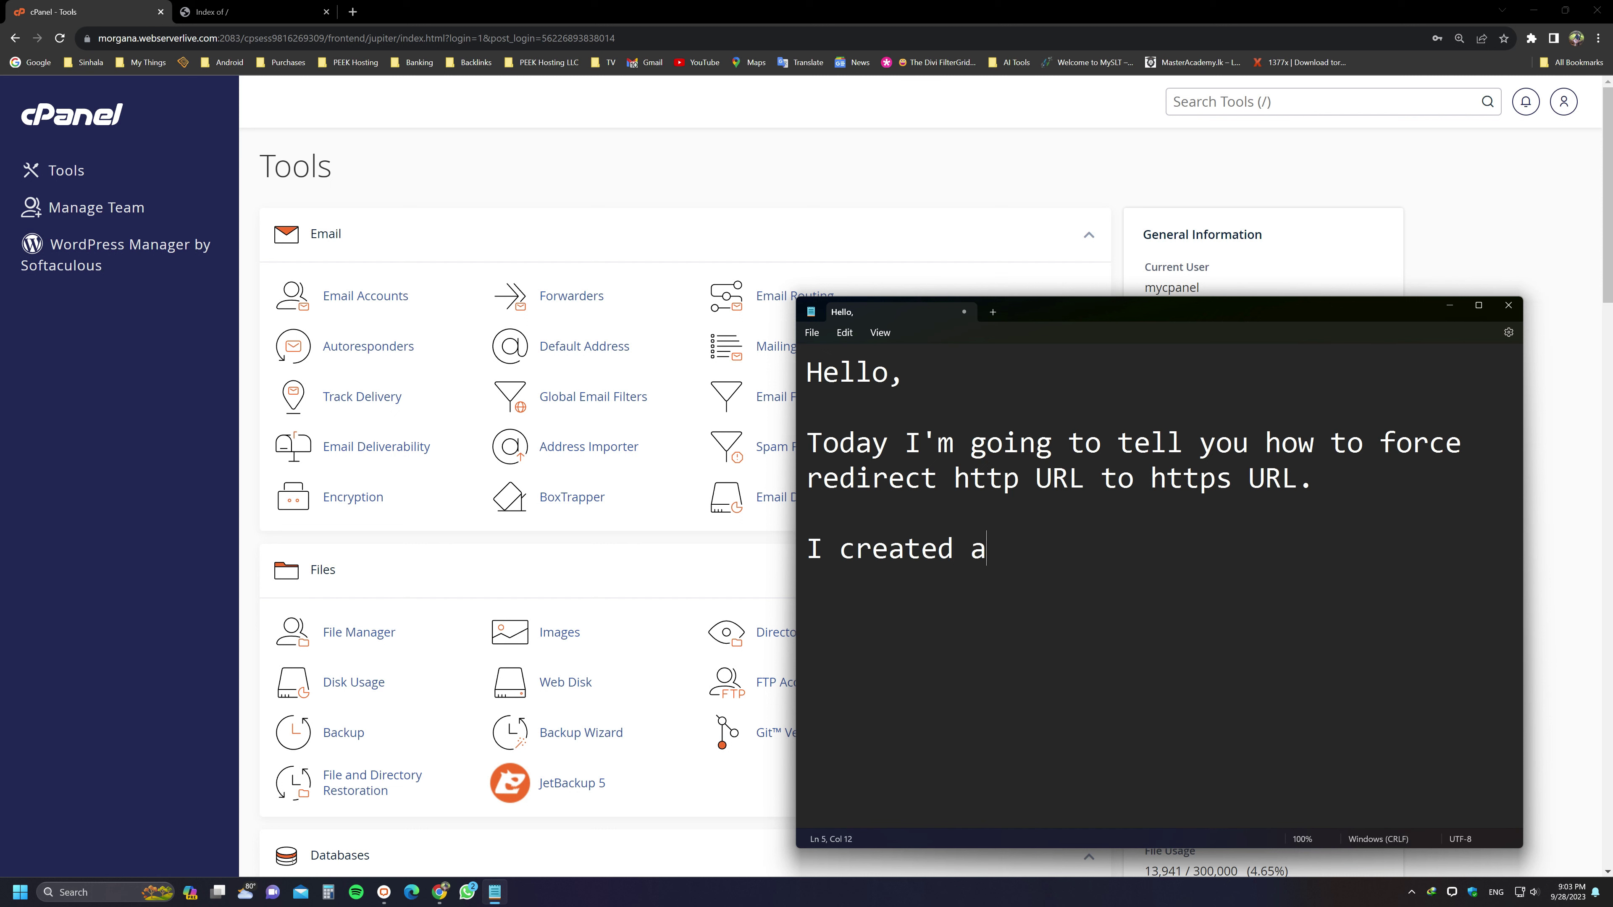
text( sub domain as m)
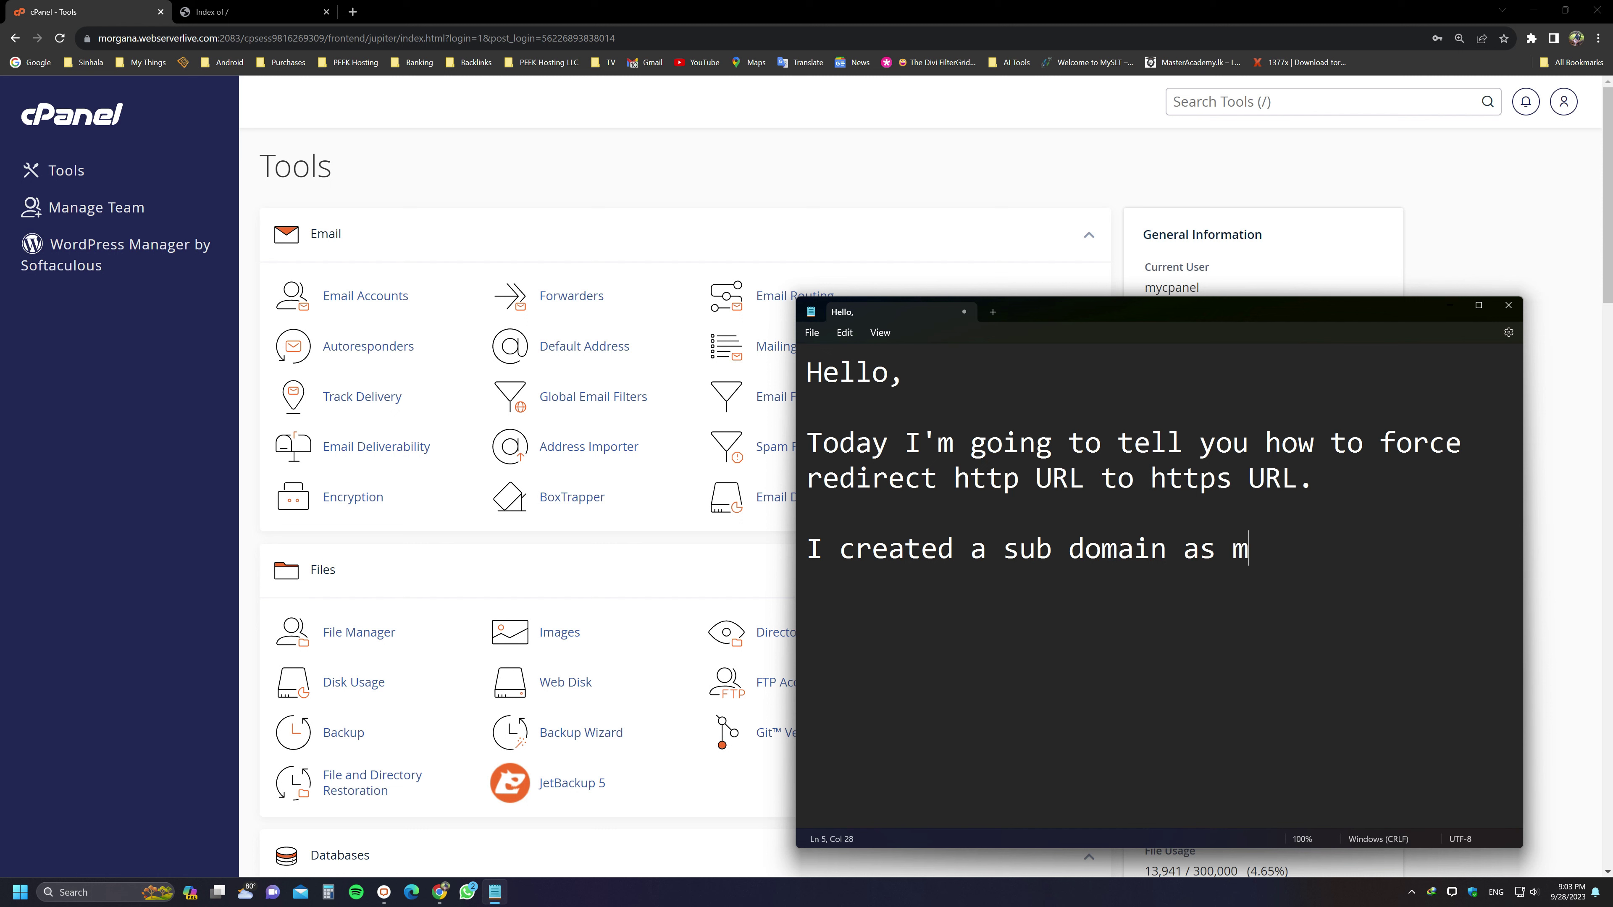
text(y.cpanel.lk  )
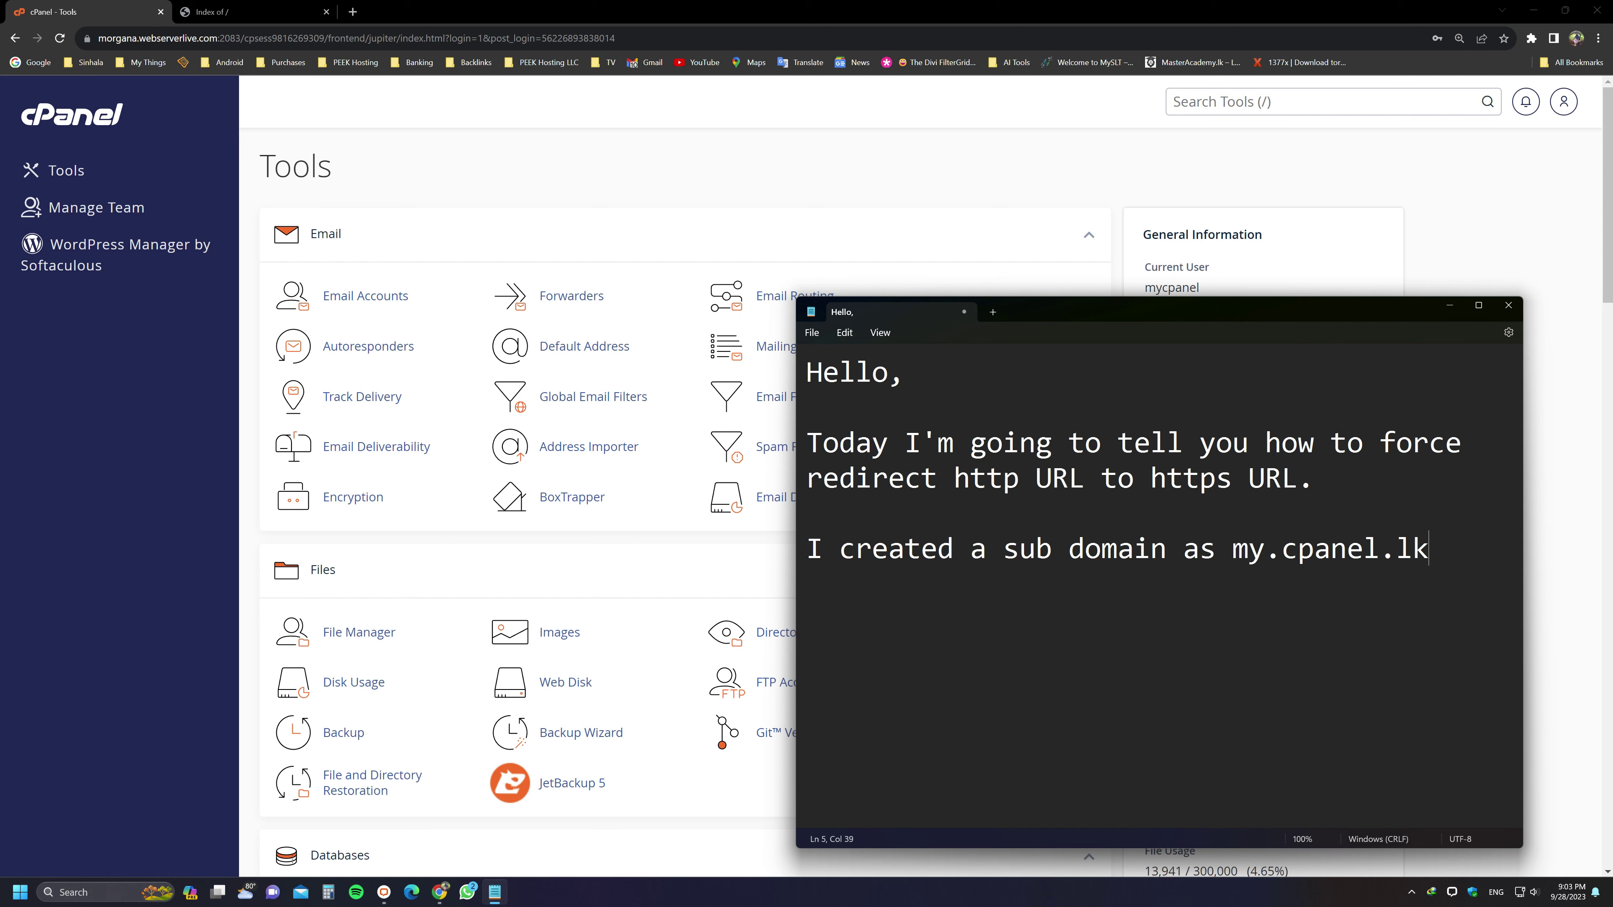
text(here it is.)
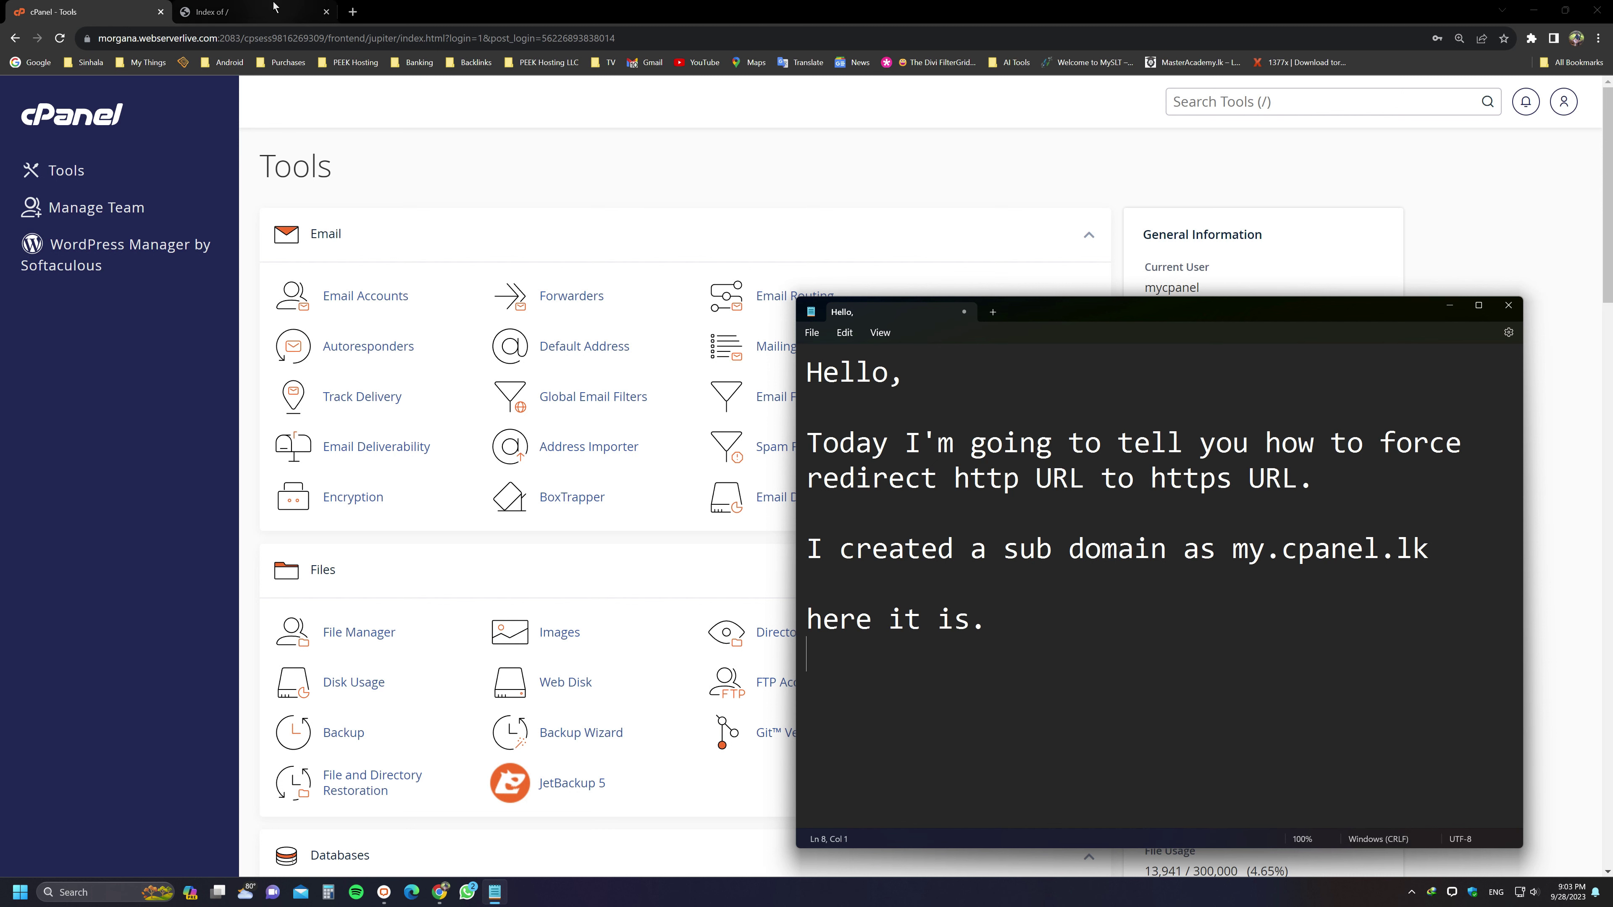
- Show the my.cpanel.lk index page in Chrome and place the Notepad window over it, below the file listing
click(216, 11)
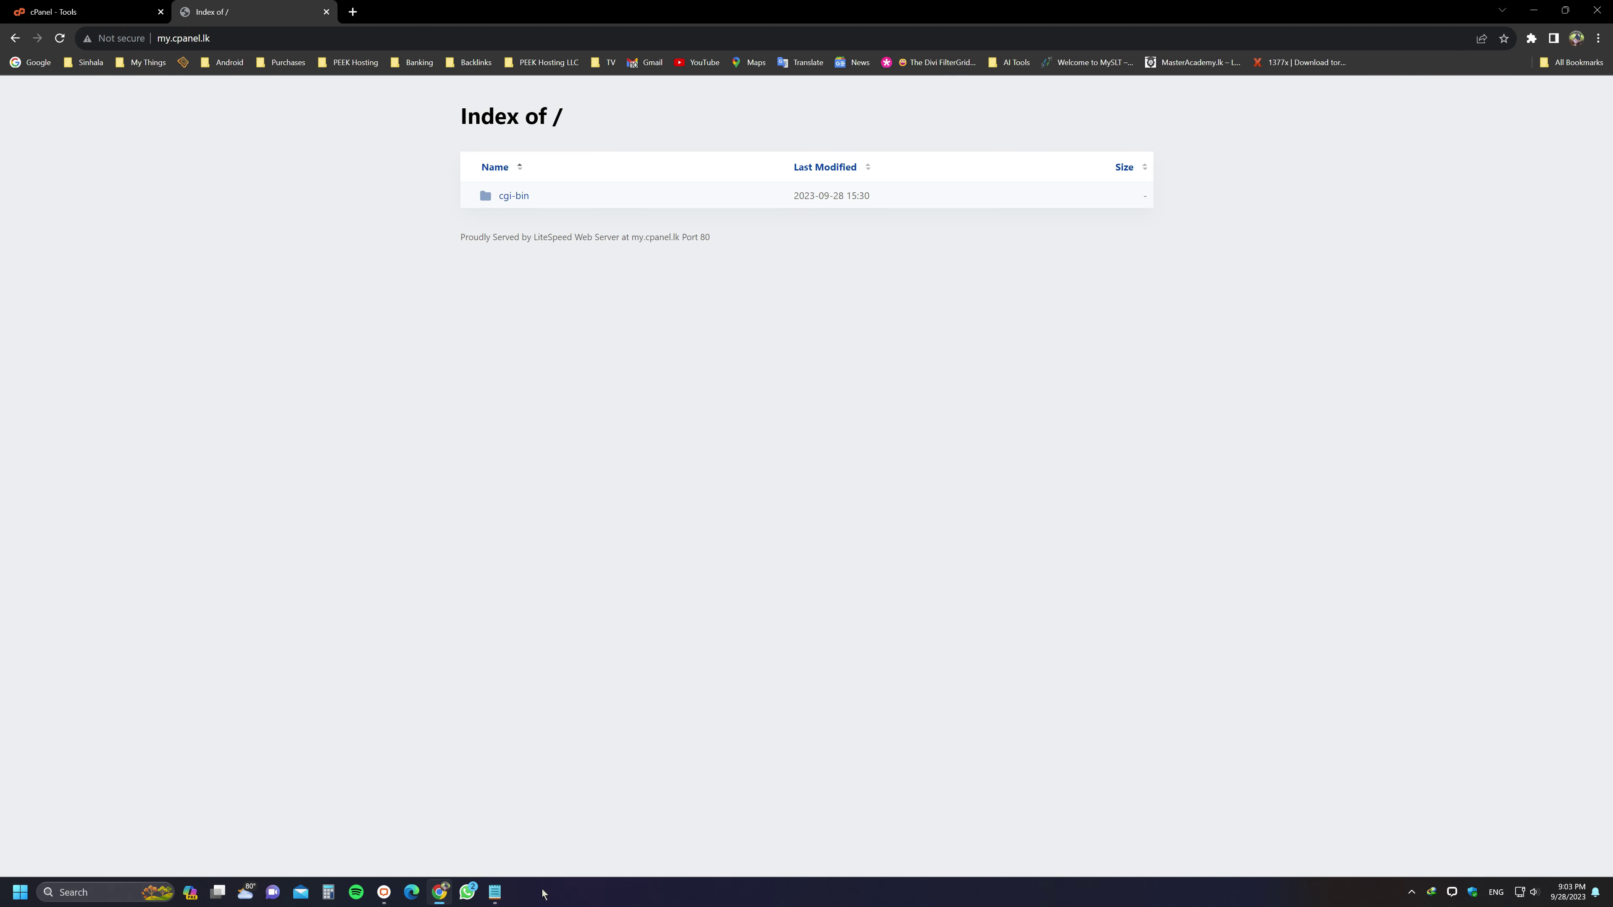
click(495, 893)
drag(1028, 311, 784, 267)
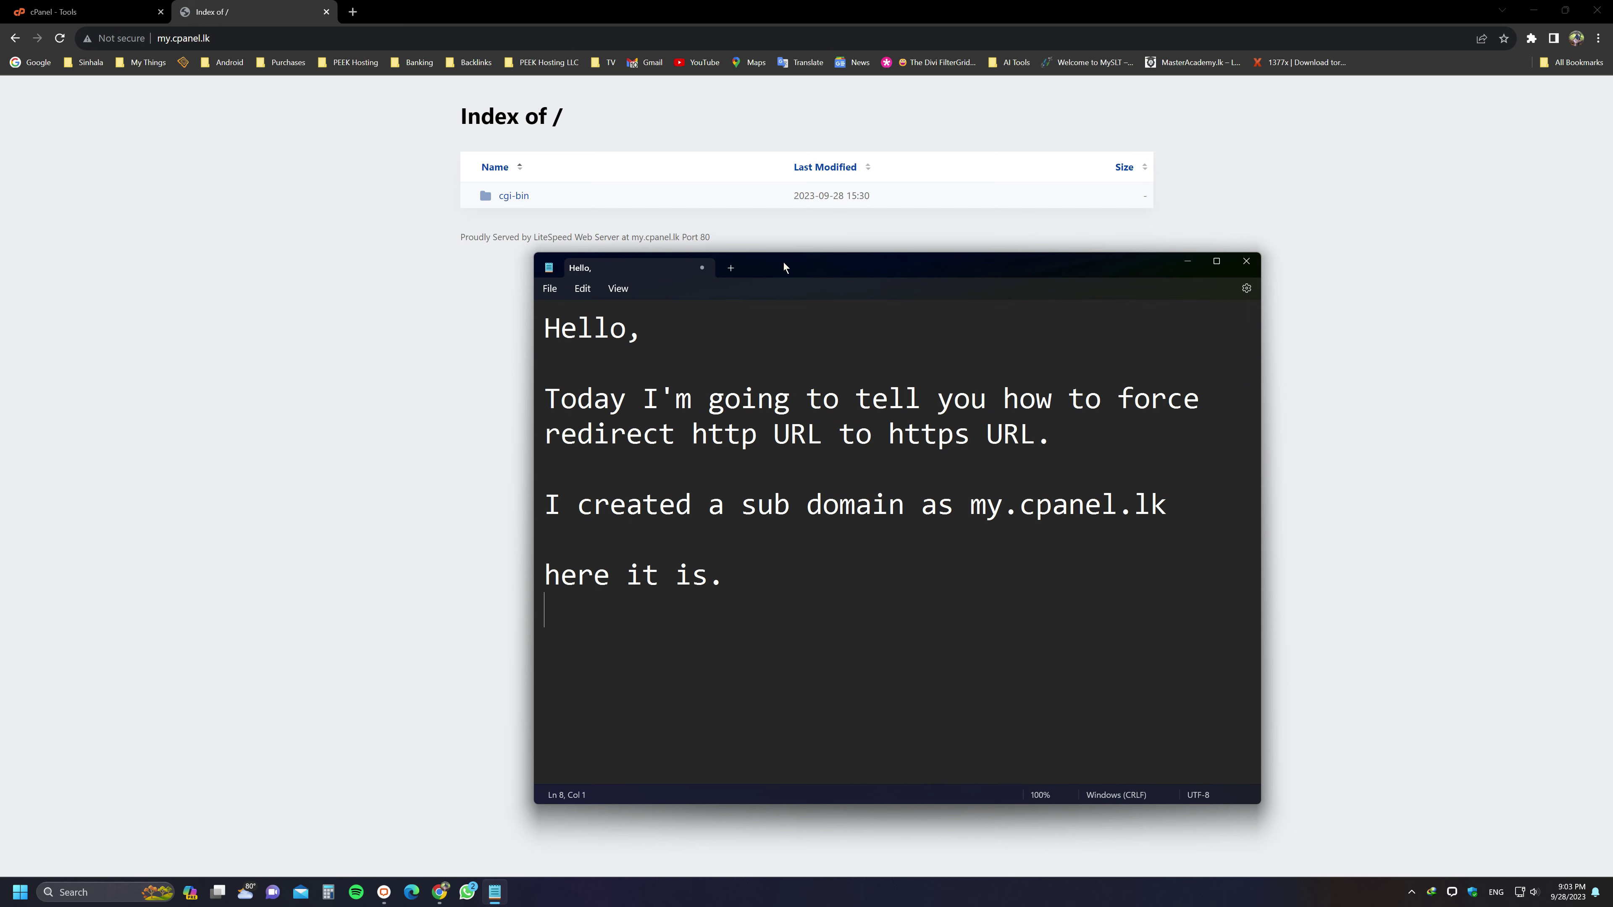
- Write "In the browser you can see the URL is Not Secure." in the note, with "Not Secure." on its own line
text(In the bro)
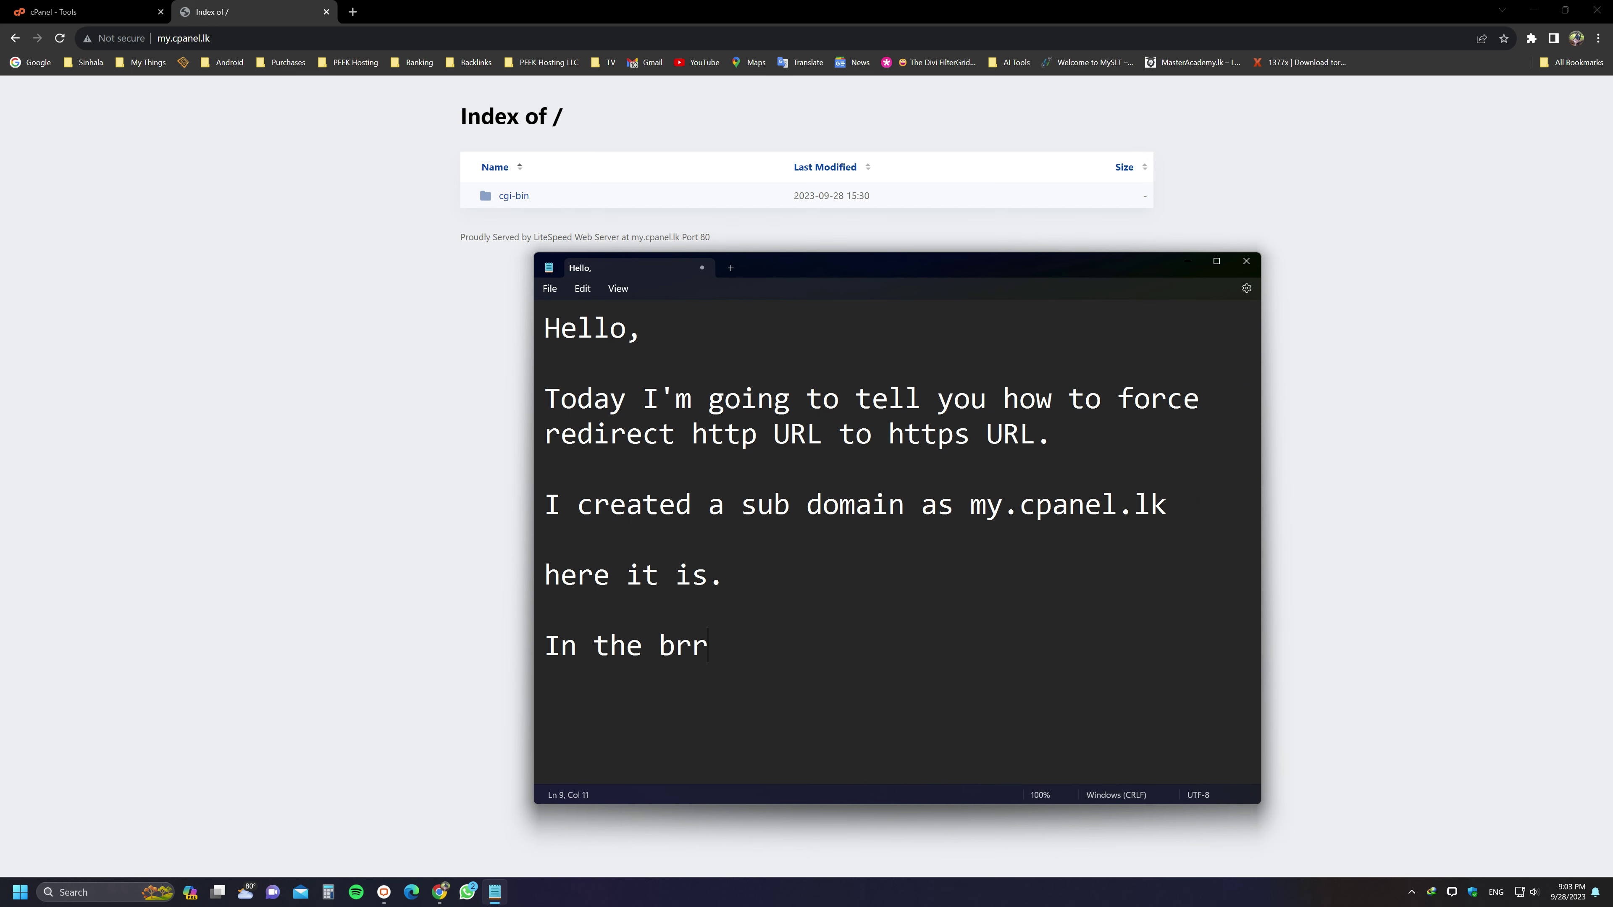
text(wser you can see the)
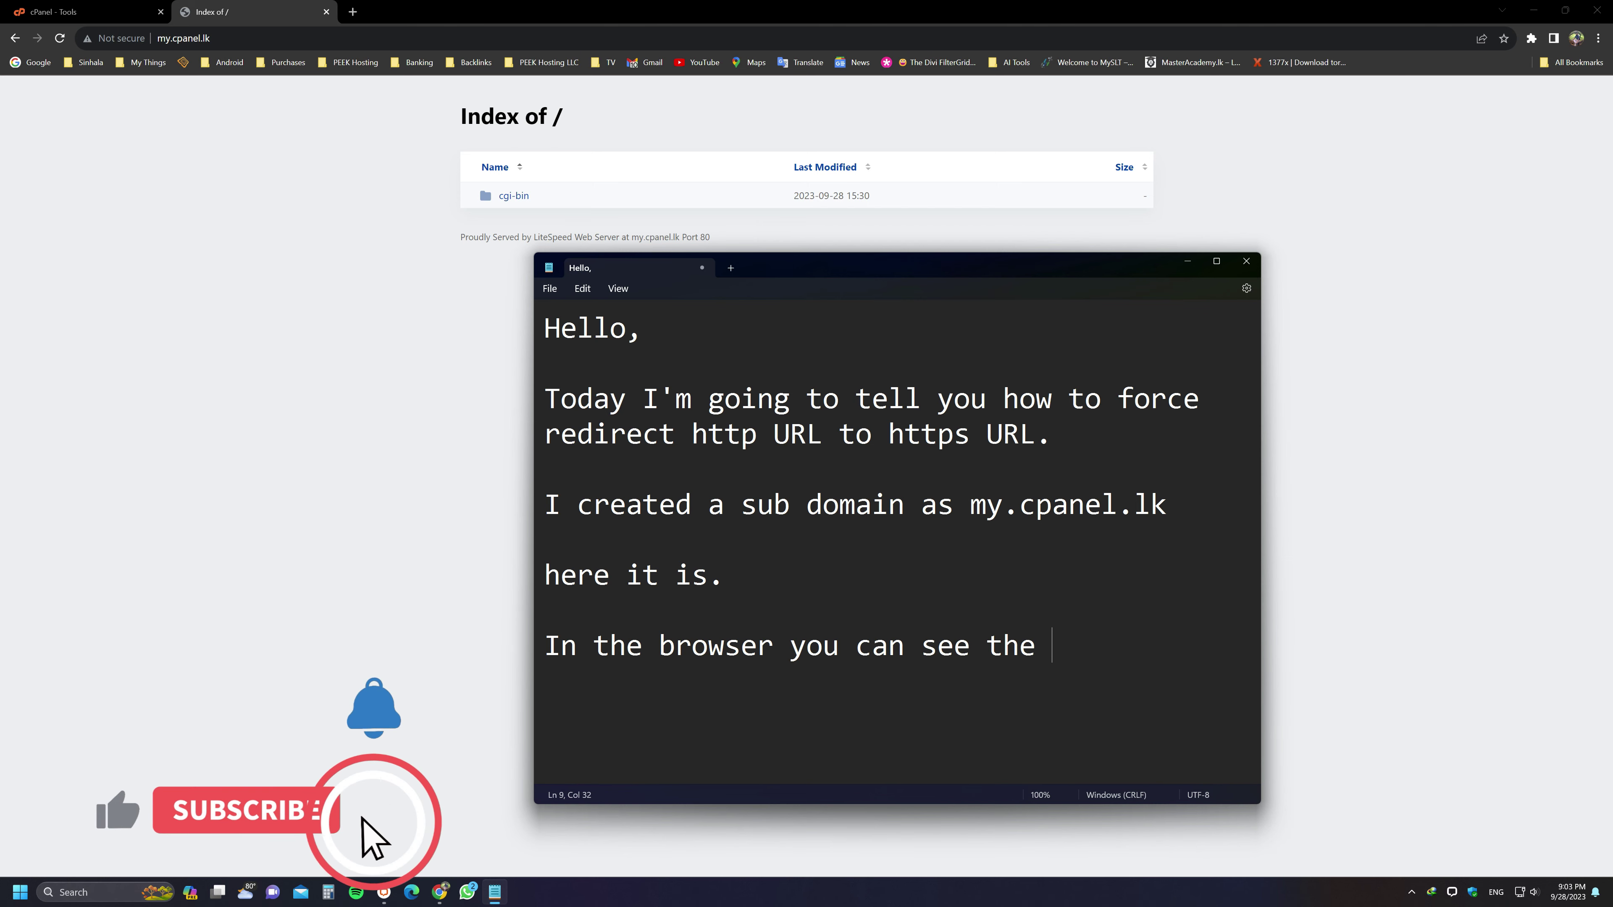
text( URL is)
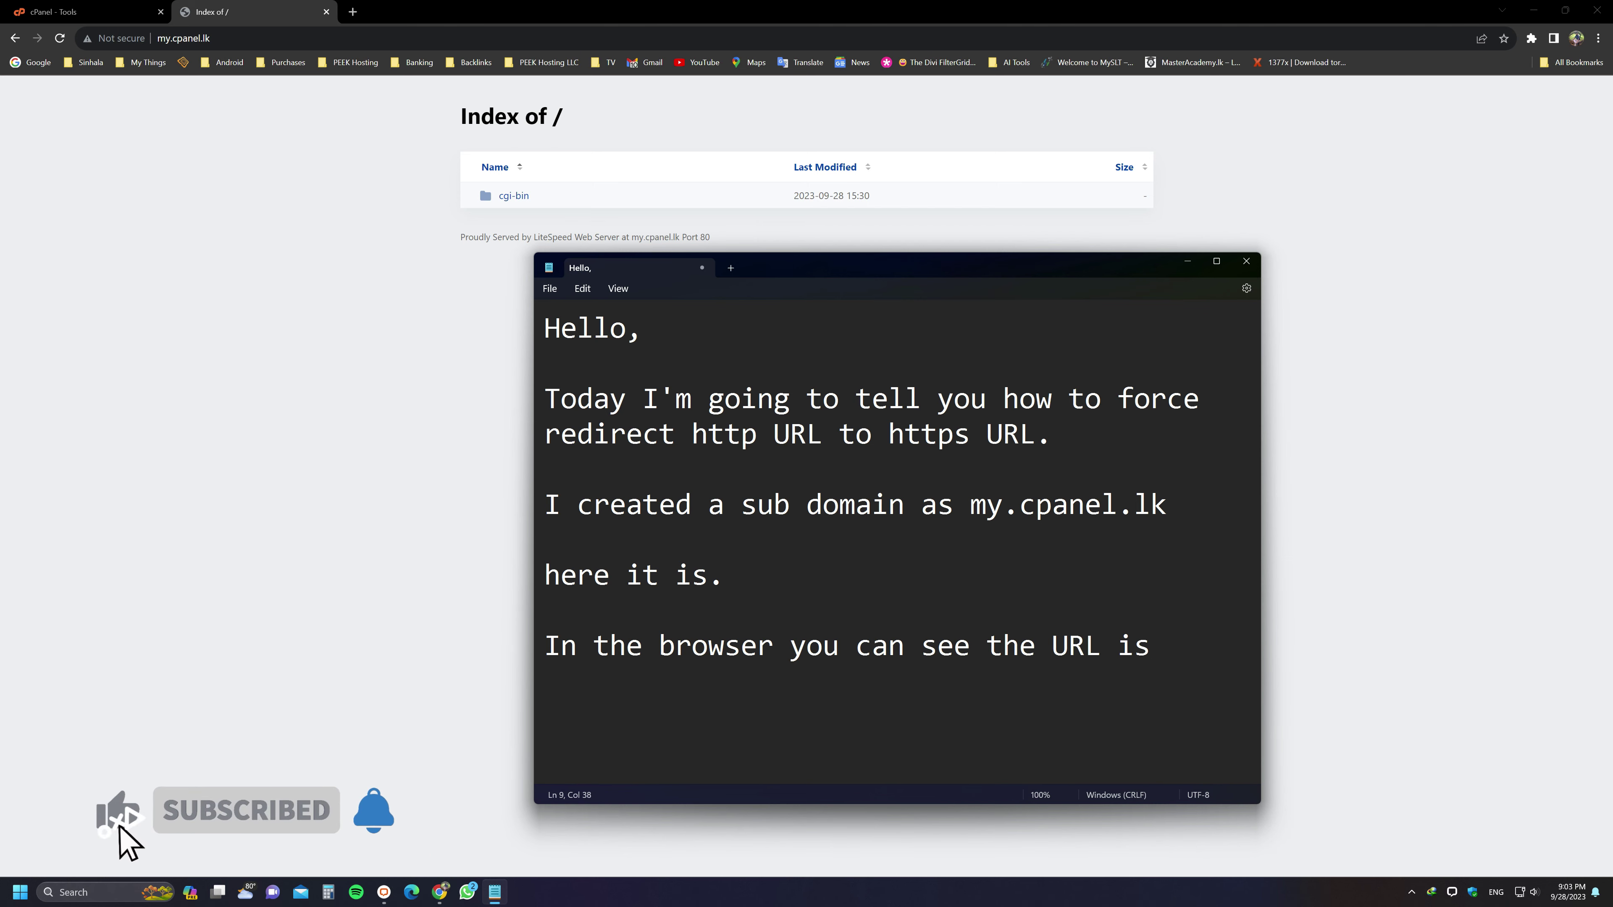
key(Return)
text(Not Sec)
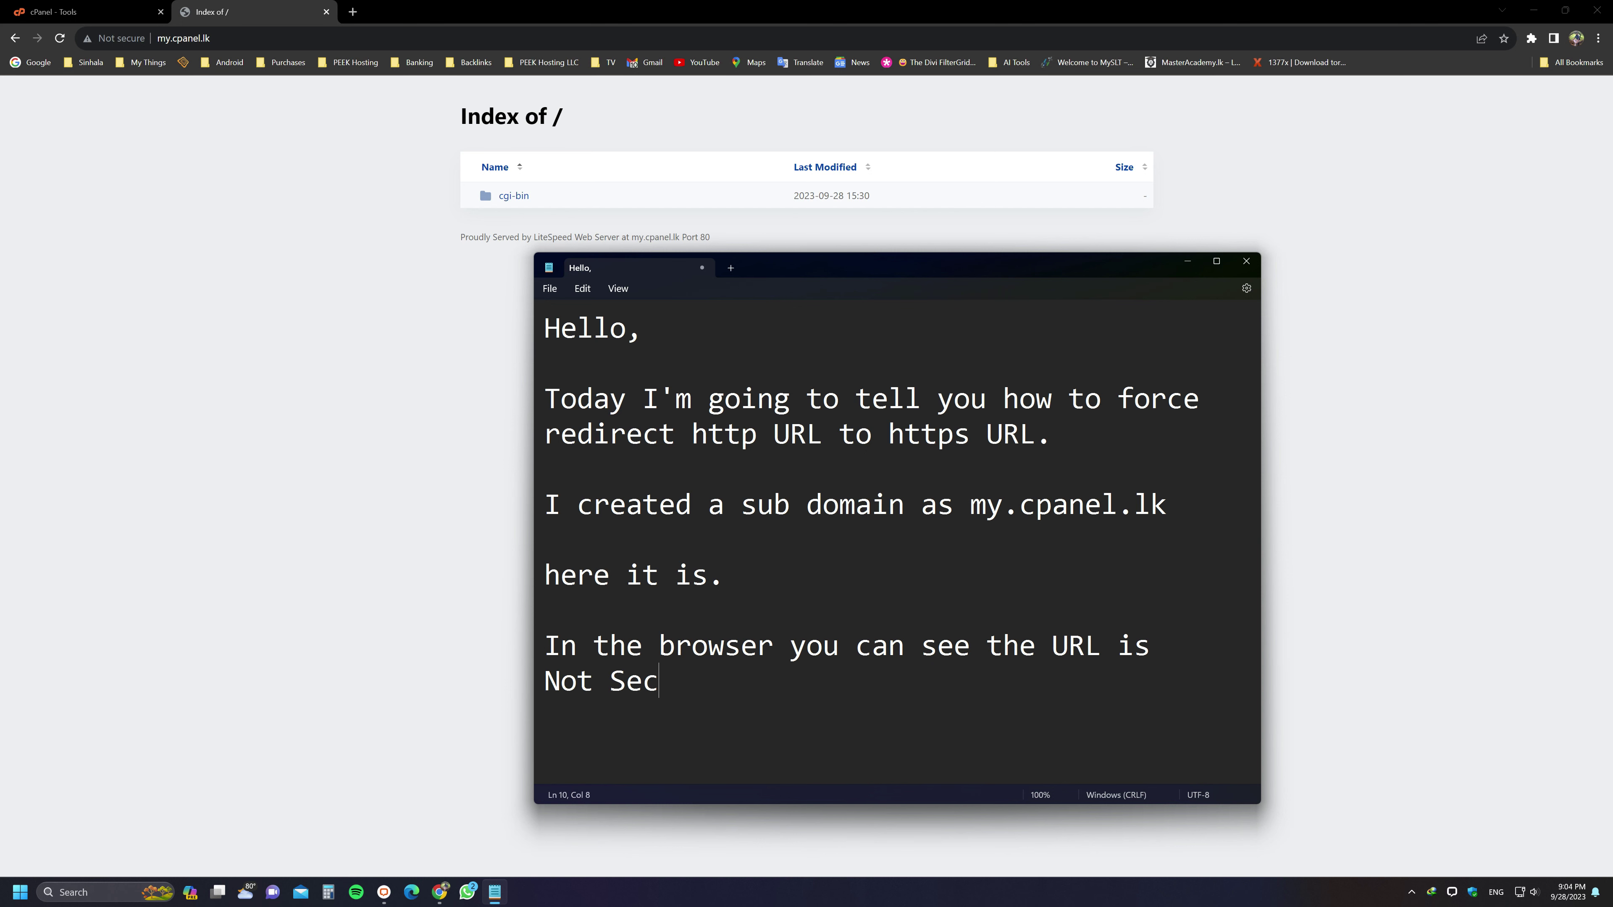
text(ure .)
key(Return)
key(Return)
scroll(865, 572, down, 3)
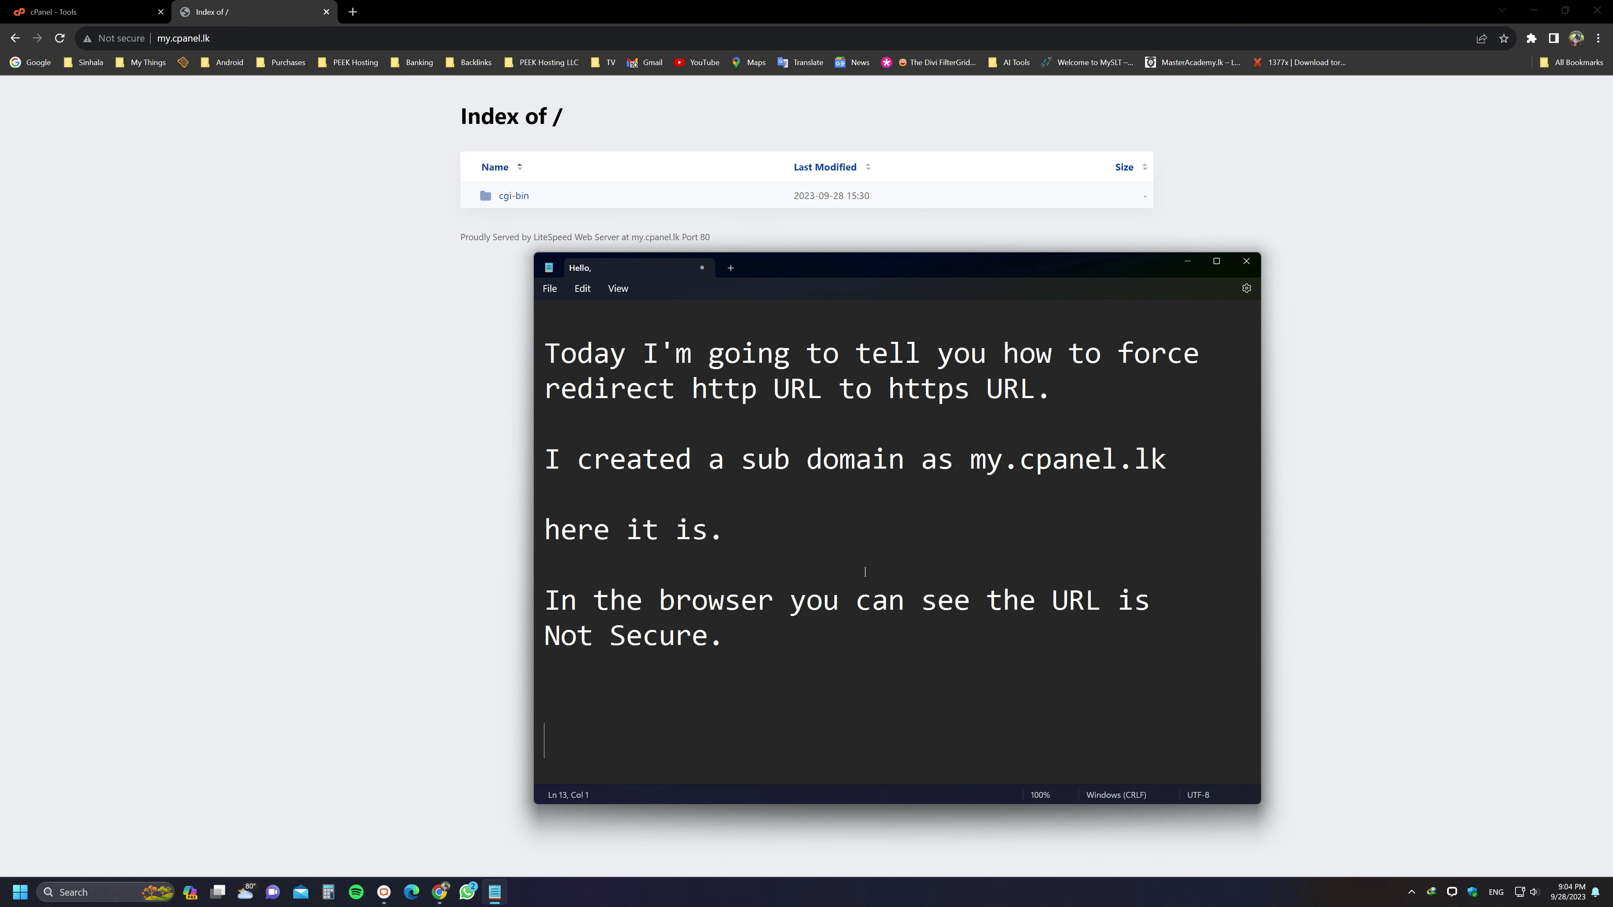
text(T)
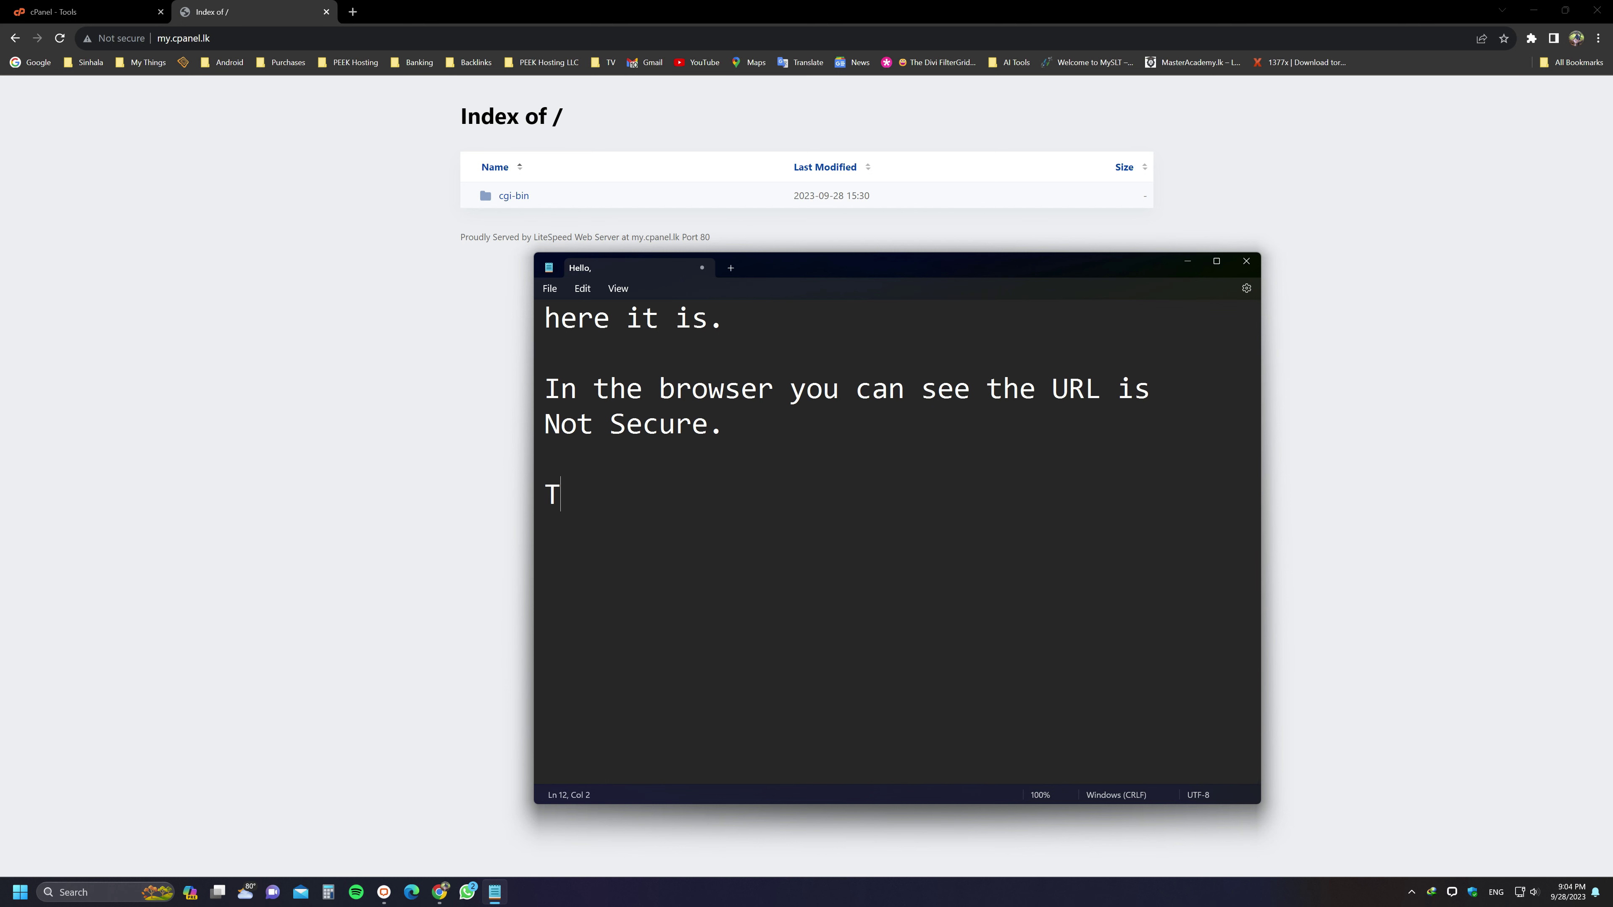
text(hat mean y)
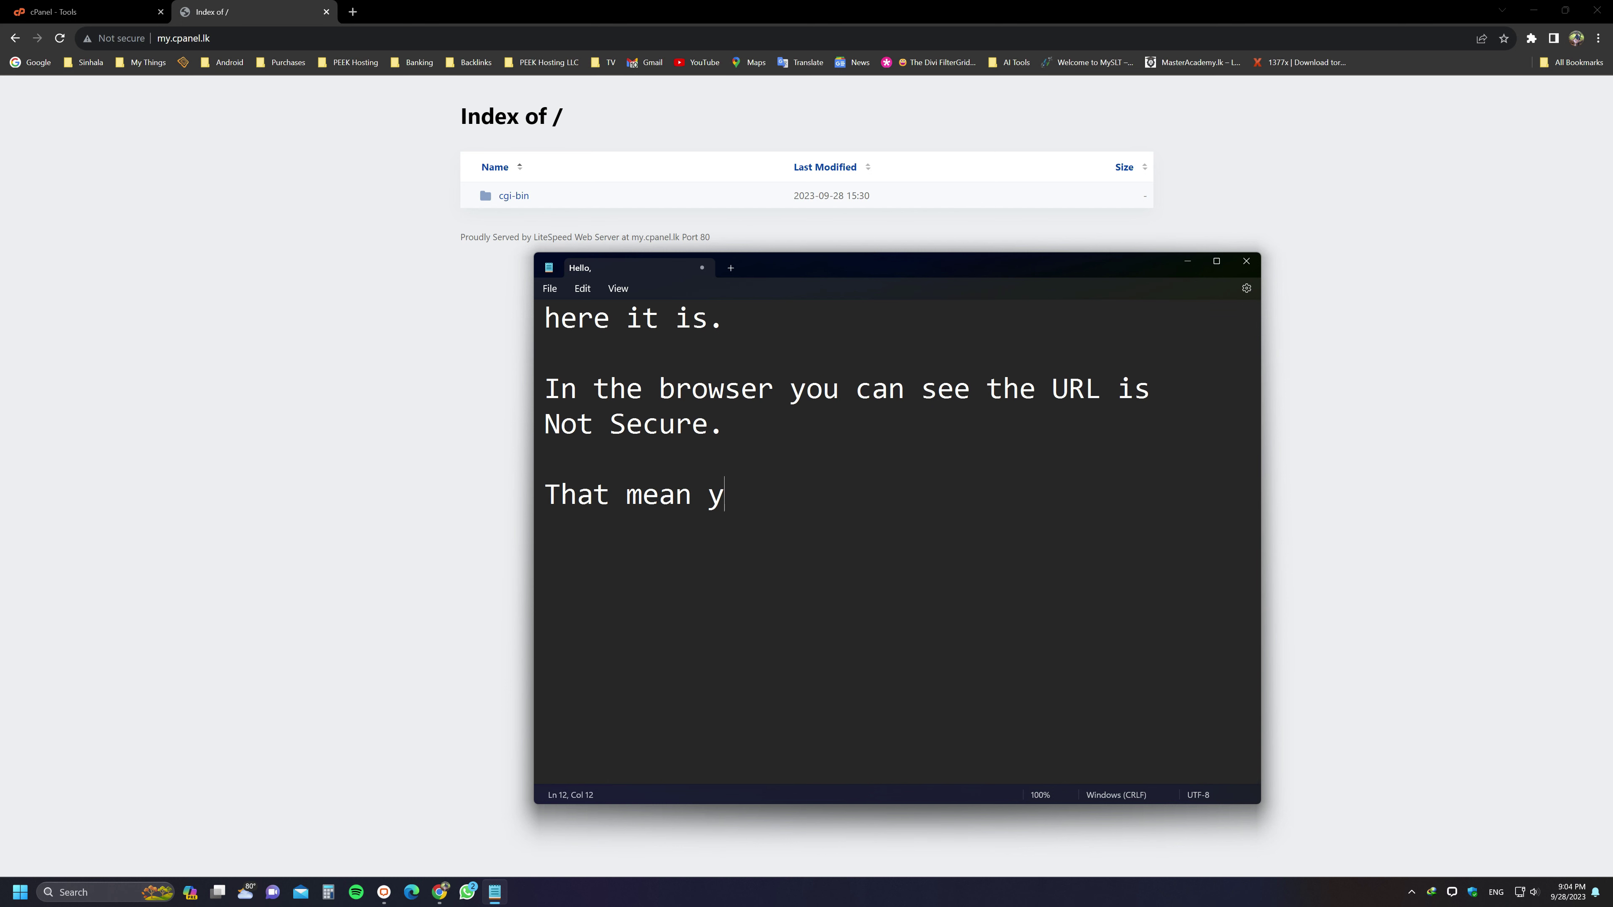
key(BackSpace)
text(the visible URL )
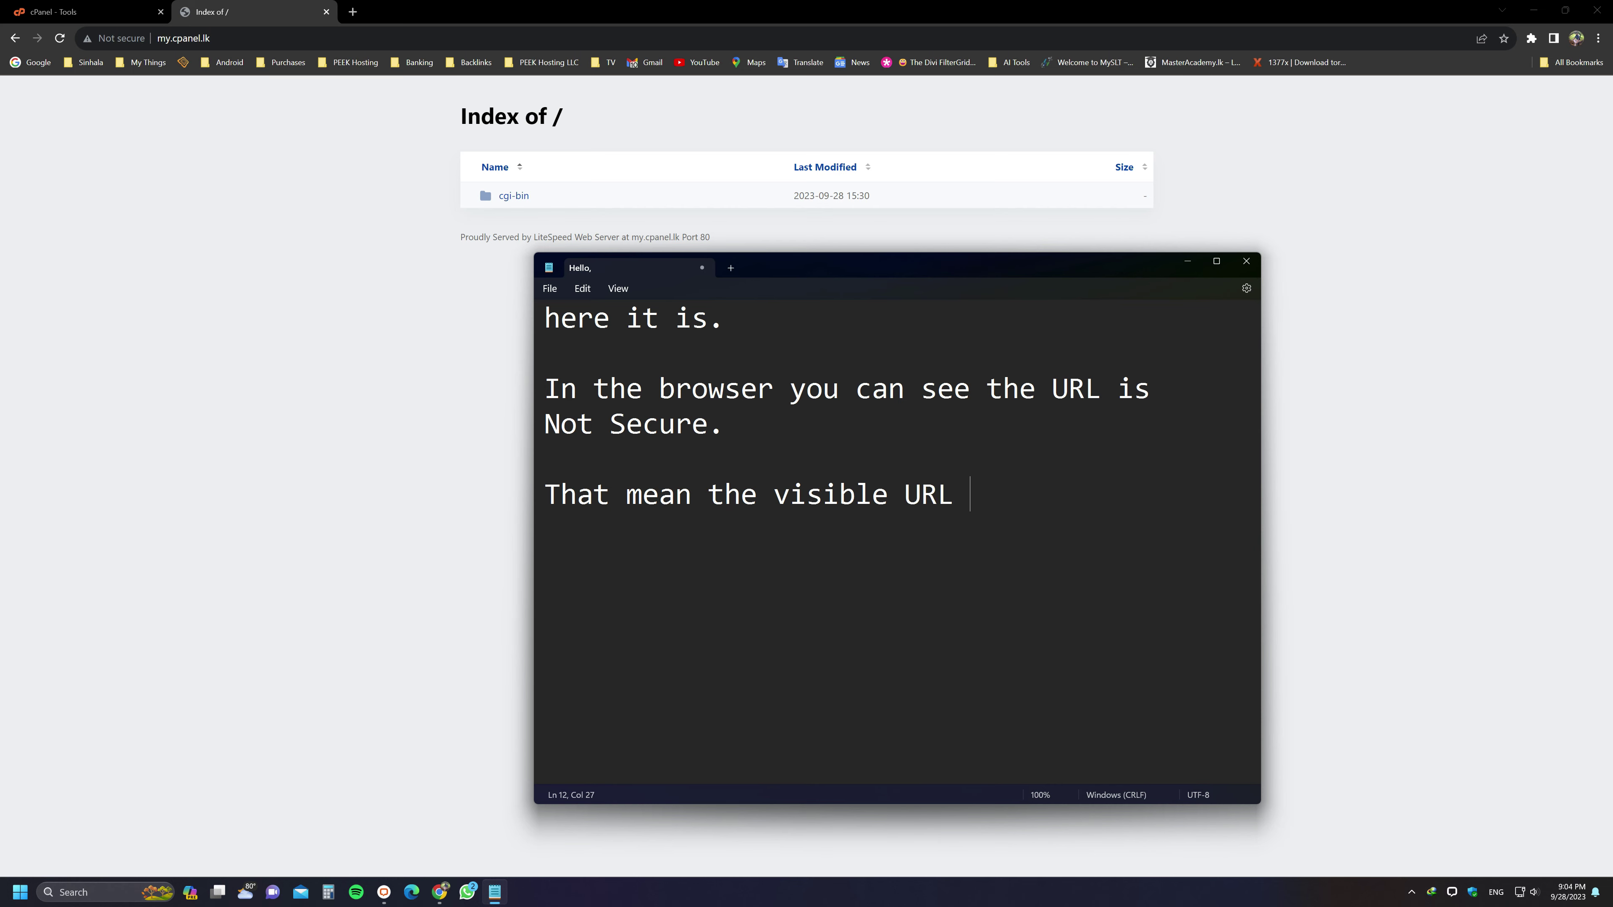
text(is: http://my)
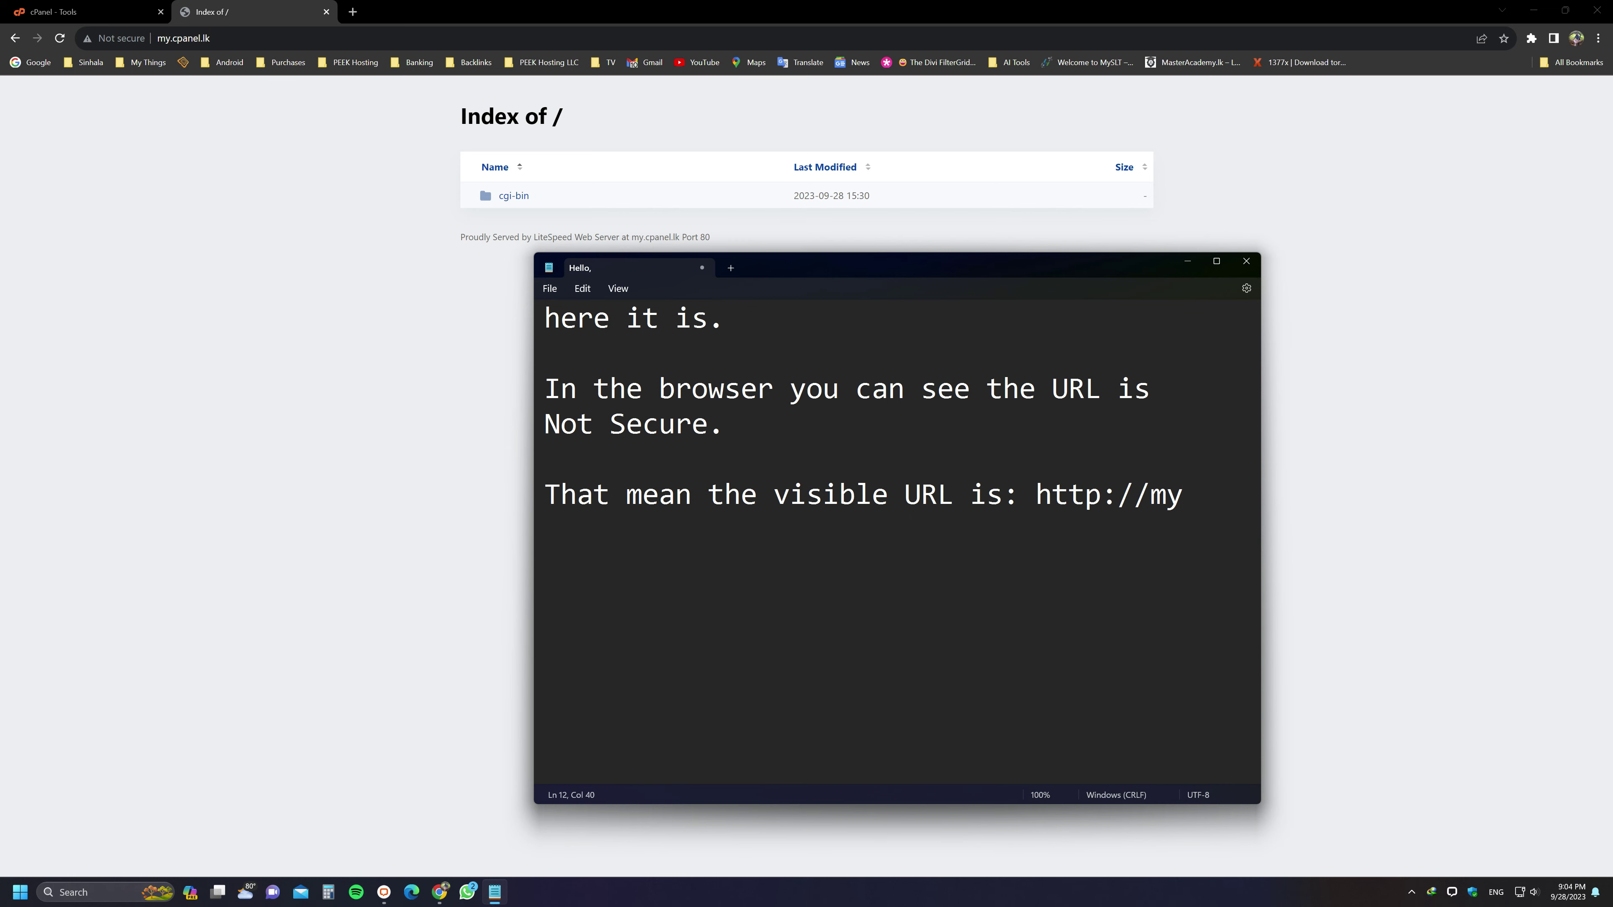
text(.cpanel.lk.)
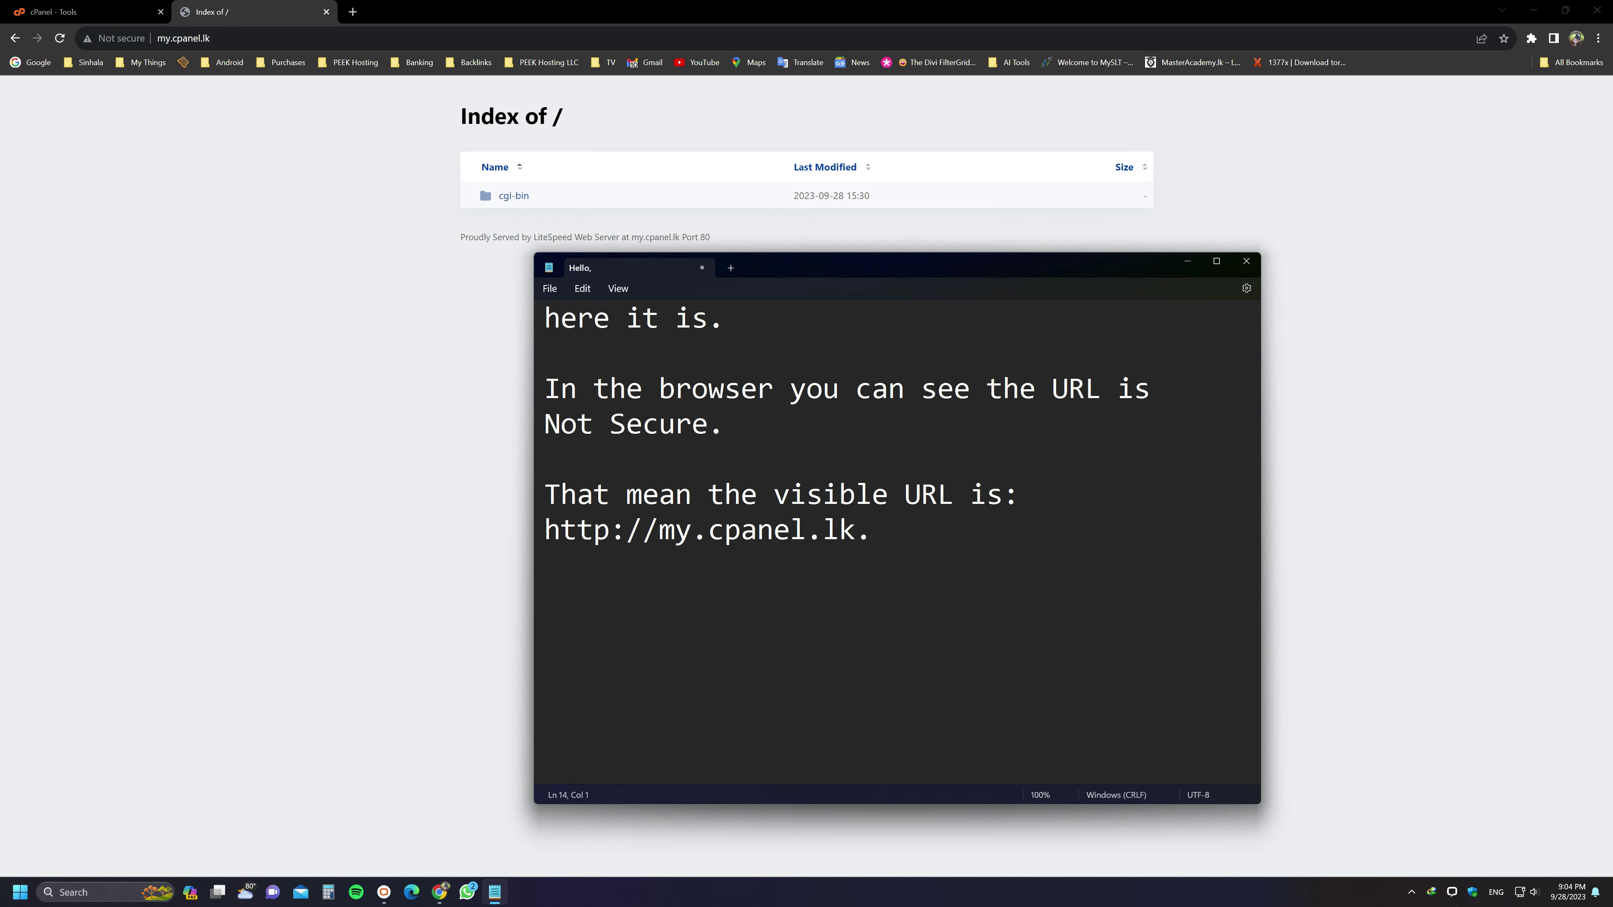
text(If you want )
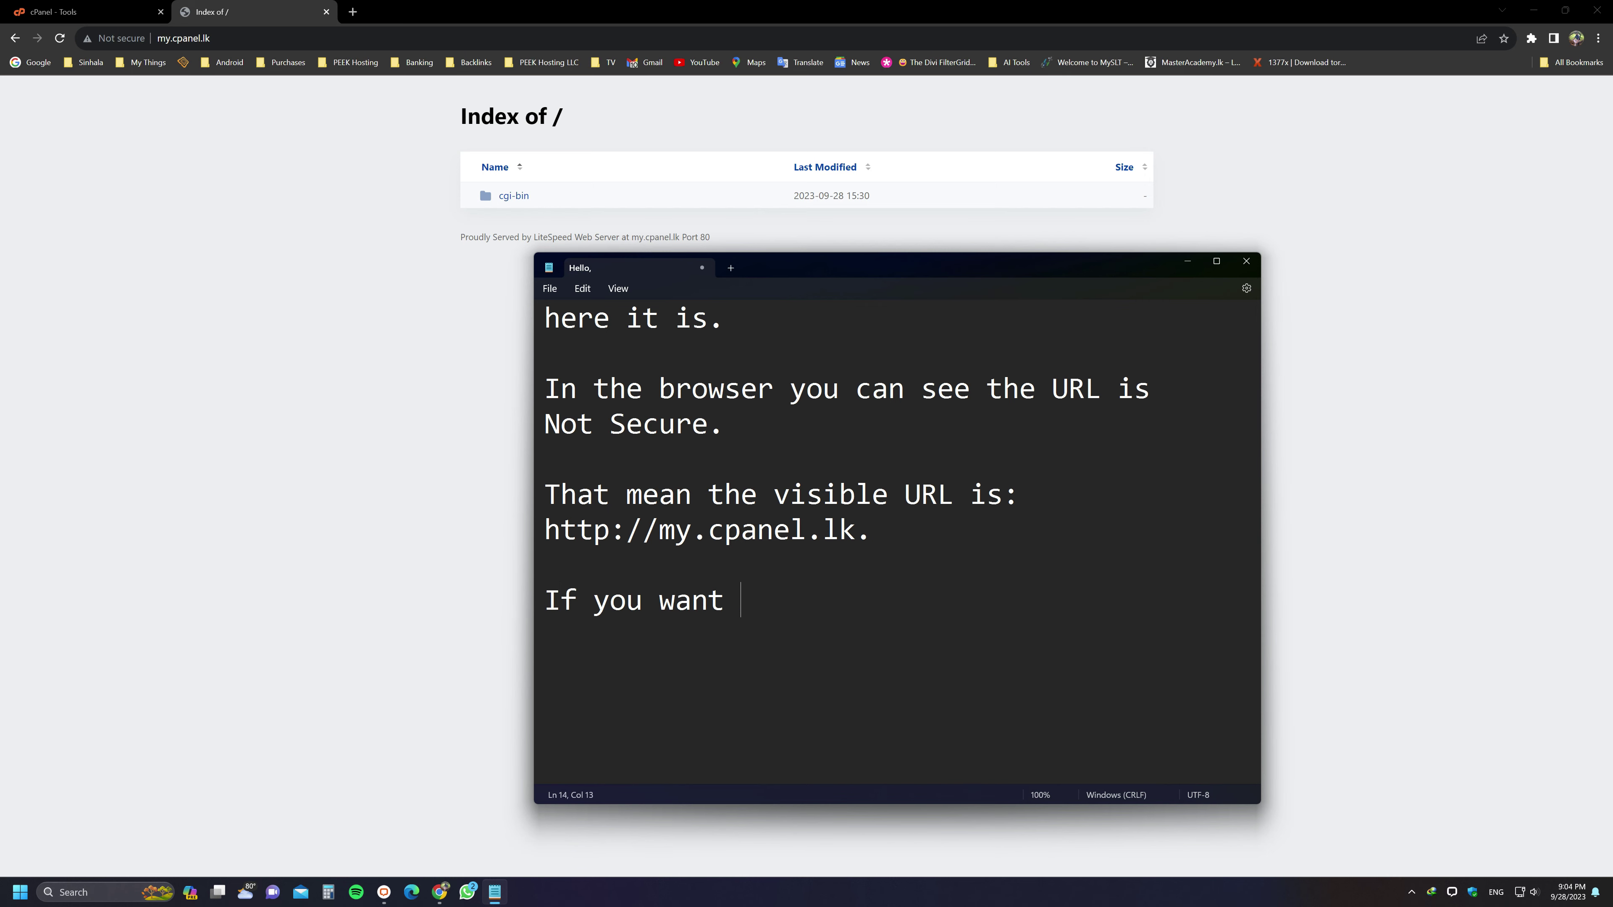
text(to remove N)
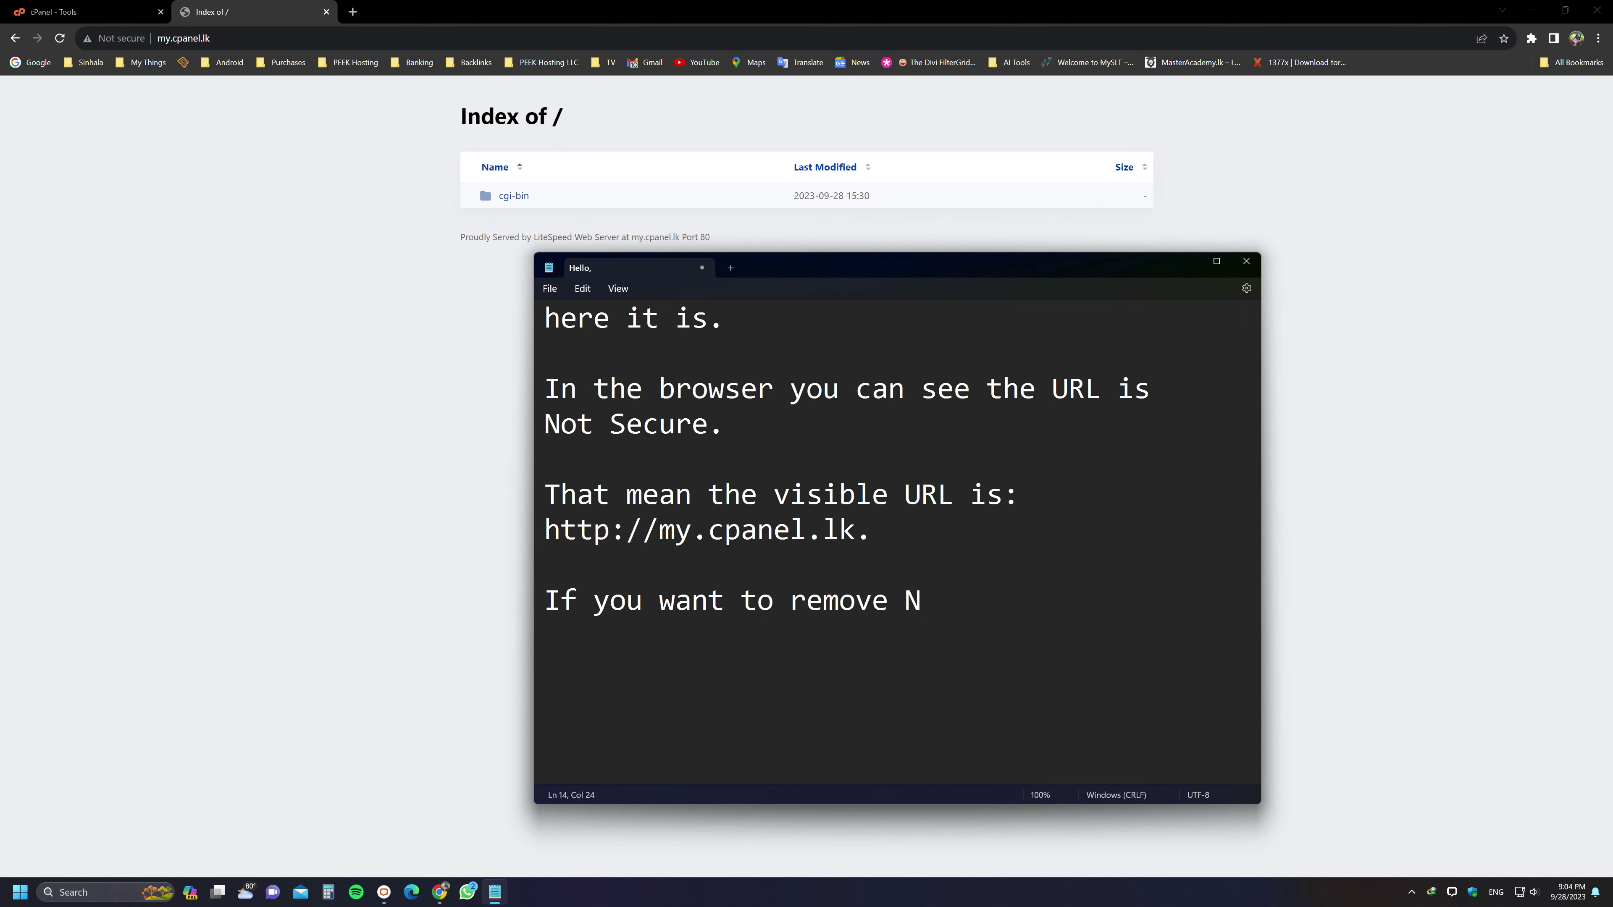
text(ot Secure pa)
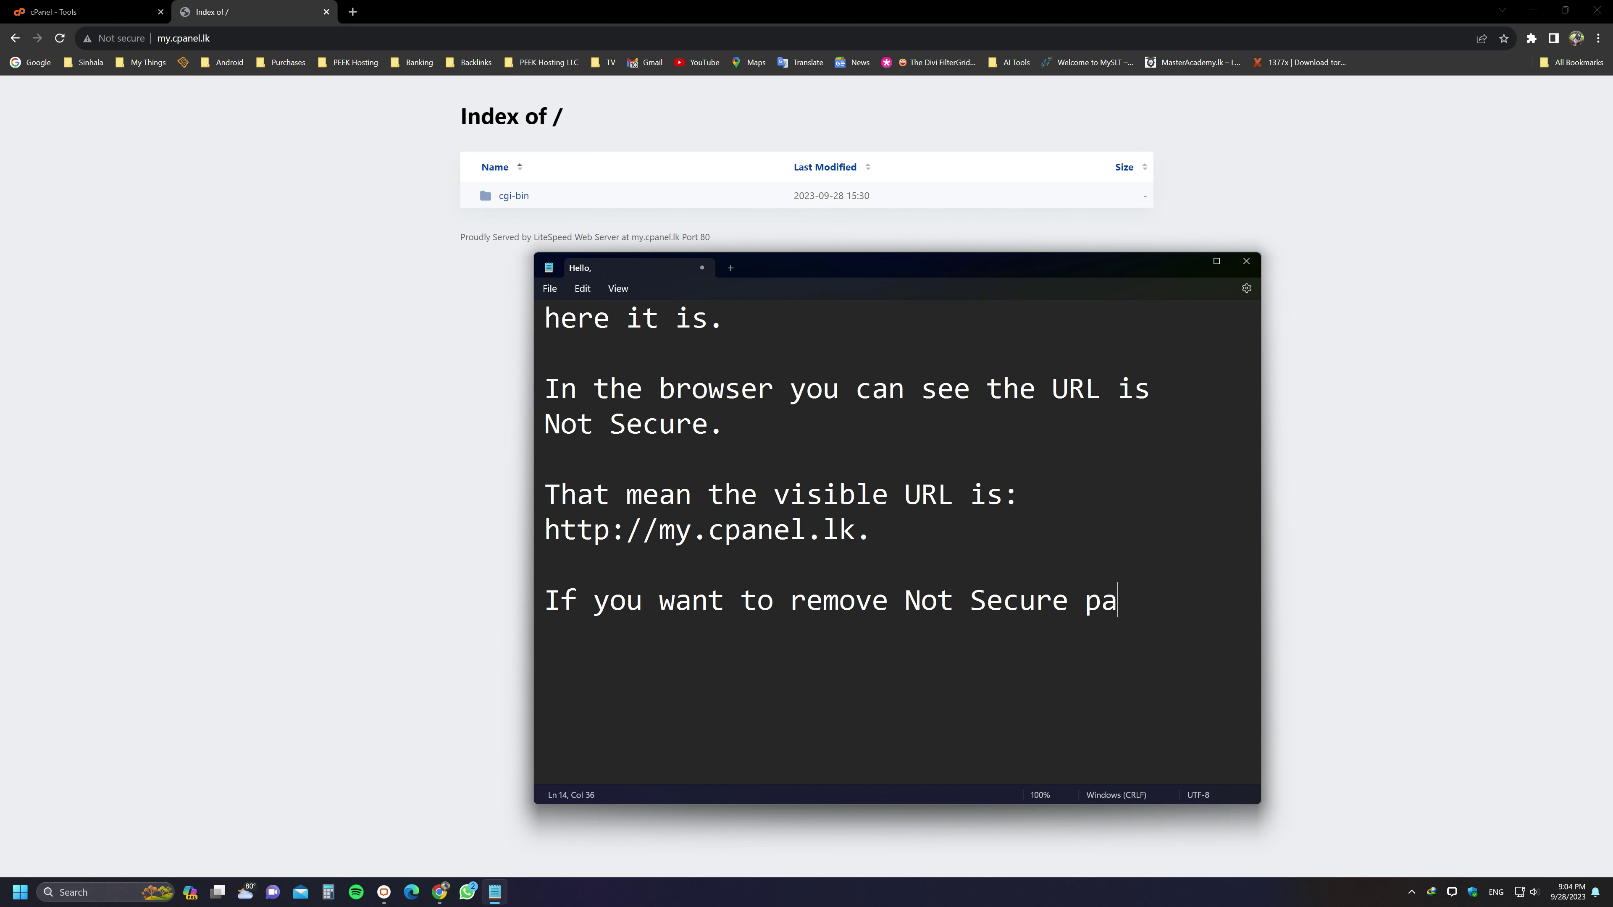
text(re)
text(, you must visit t)
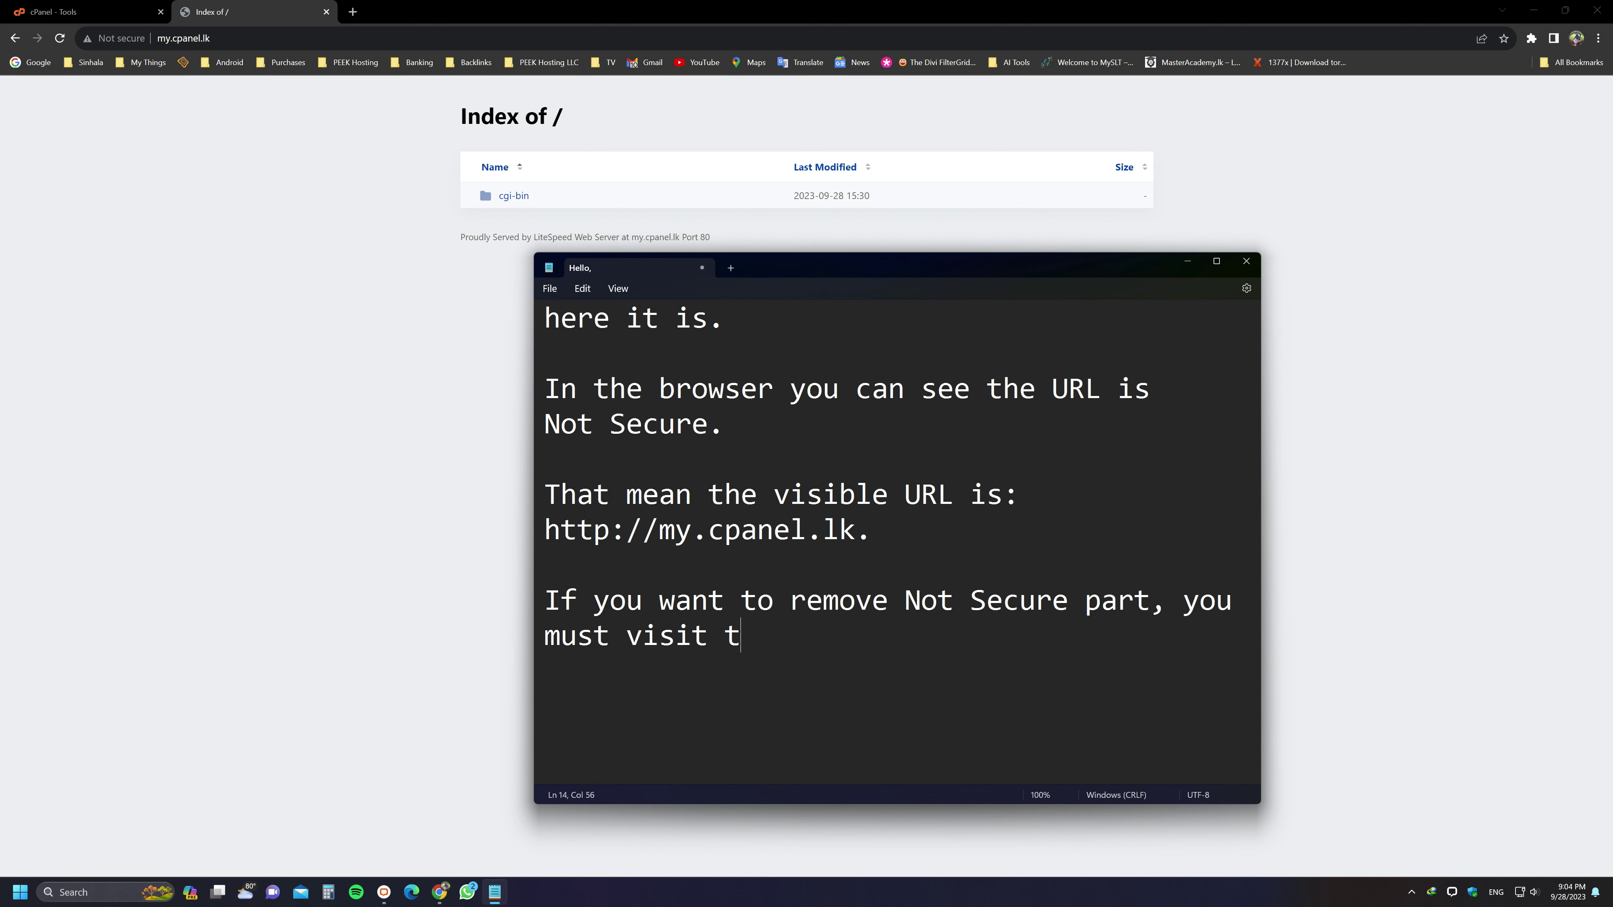
text(o https://my)
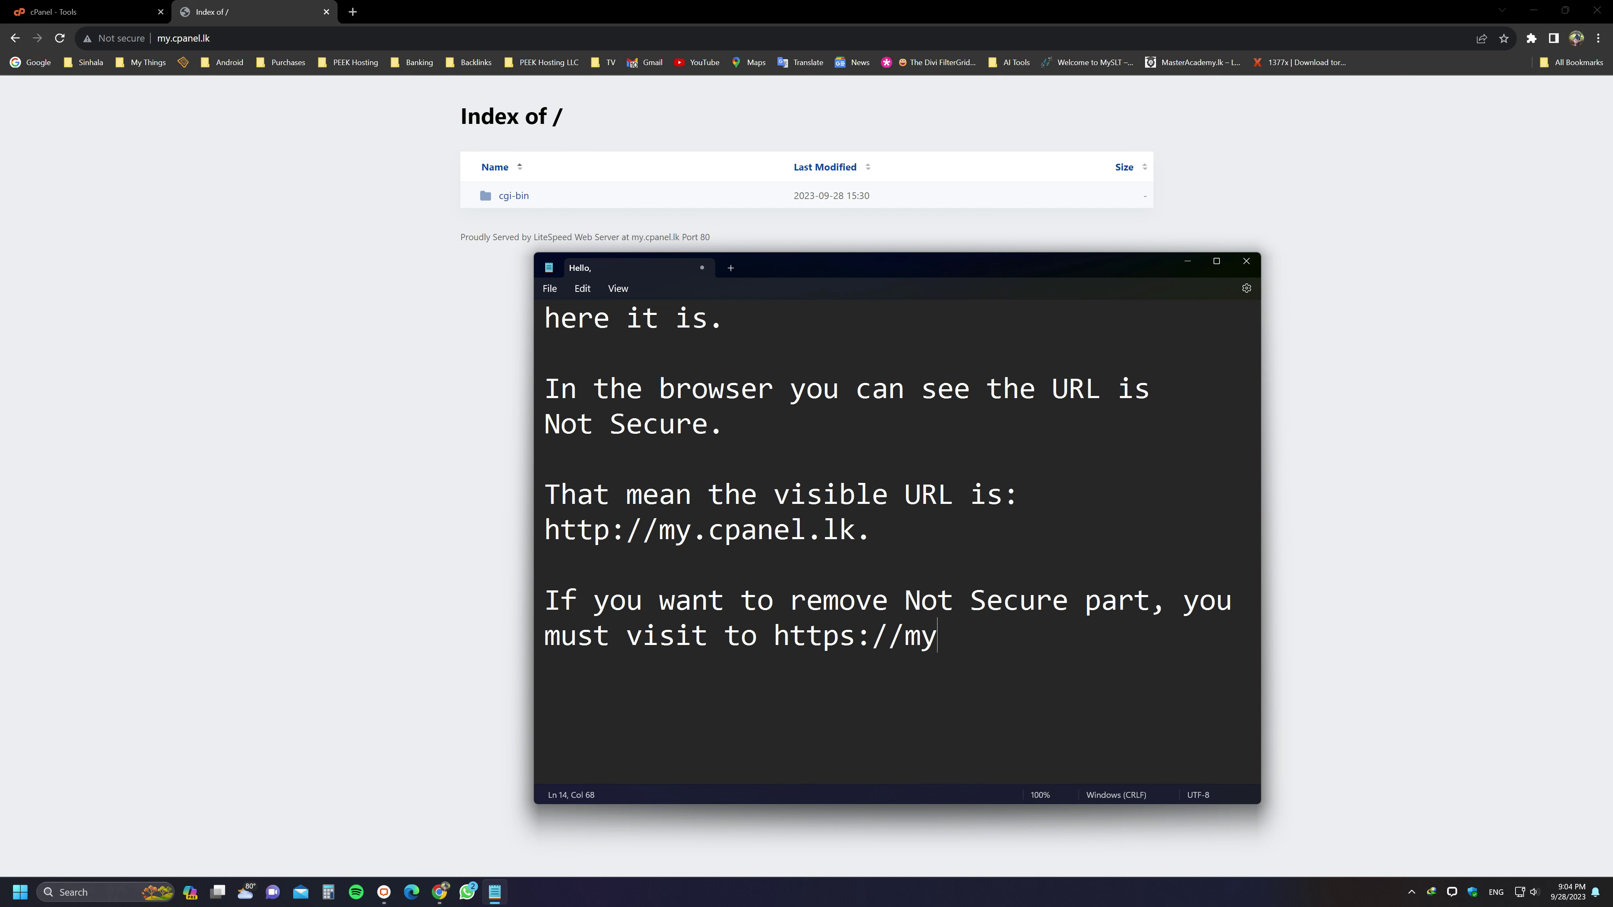
text(.cpanel.lk)
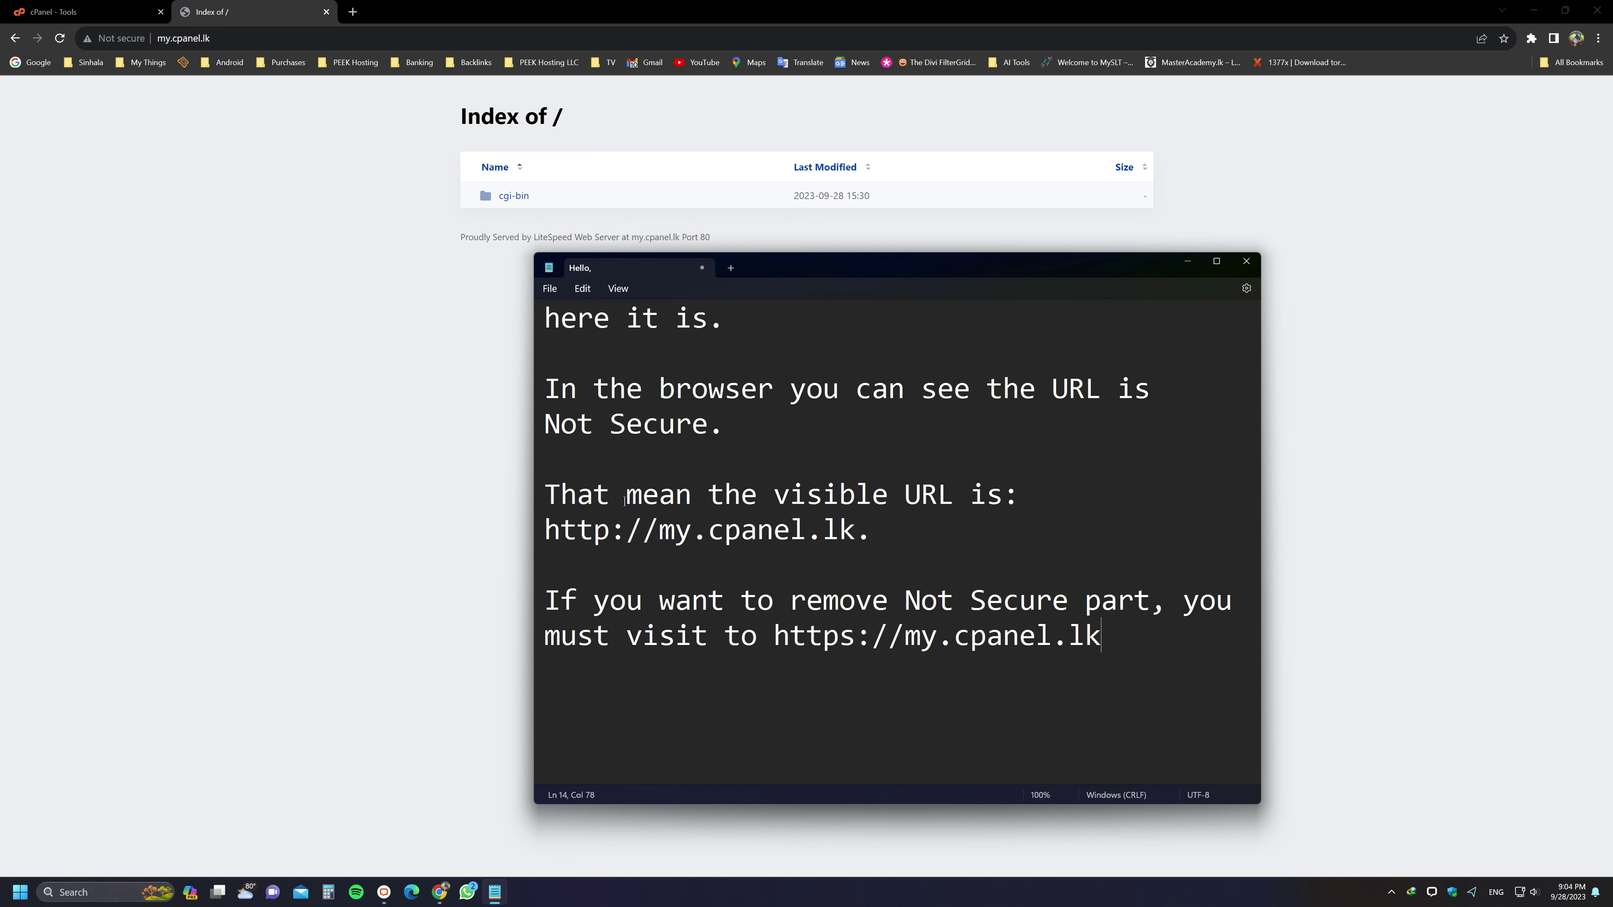
- Write "I will show you." as a new paragraph and make blank space below it in the note
text(I will show you.)
key(Return)
key(Return)
key(Return)
key(Return)
key(Return)
key(Return)
key(Return)
key(Return)
key(Return)
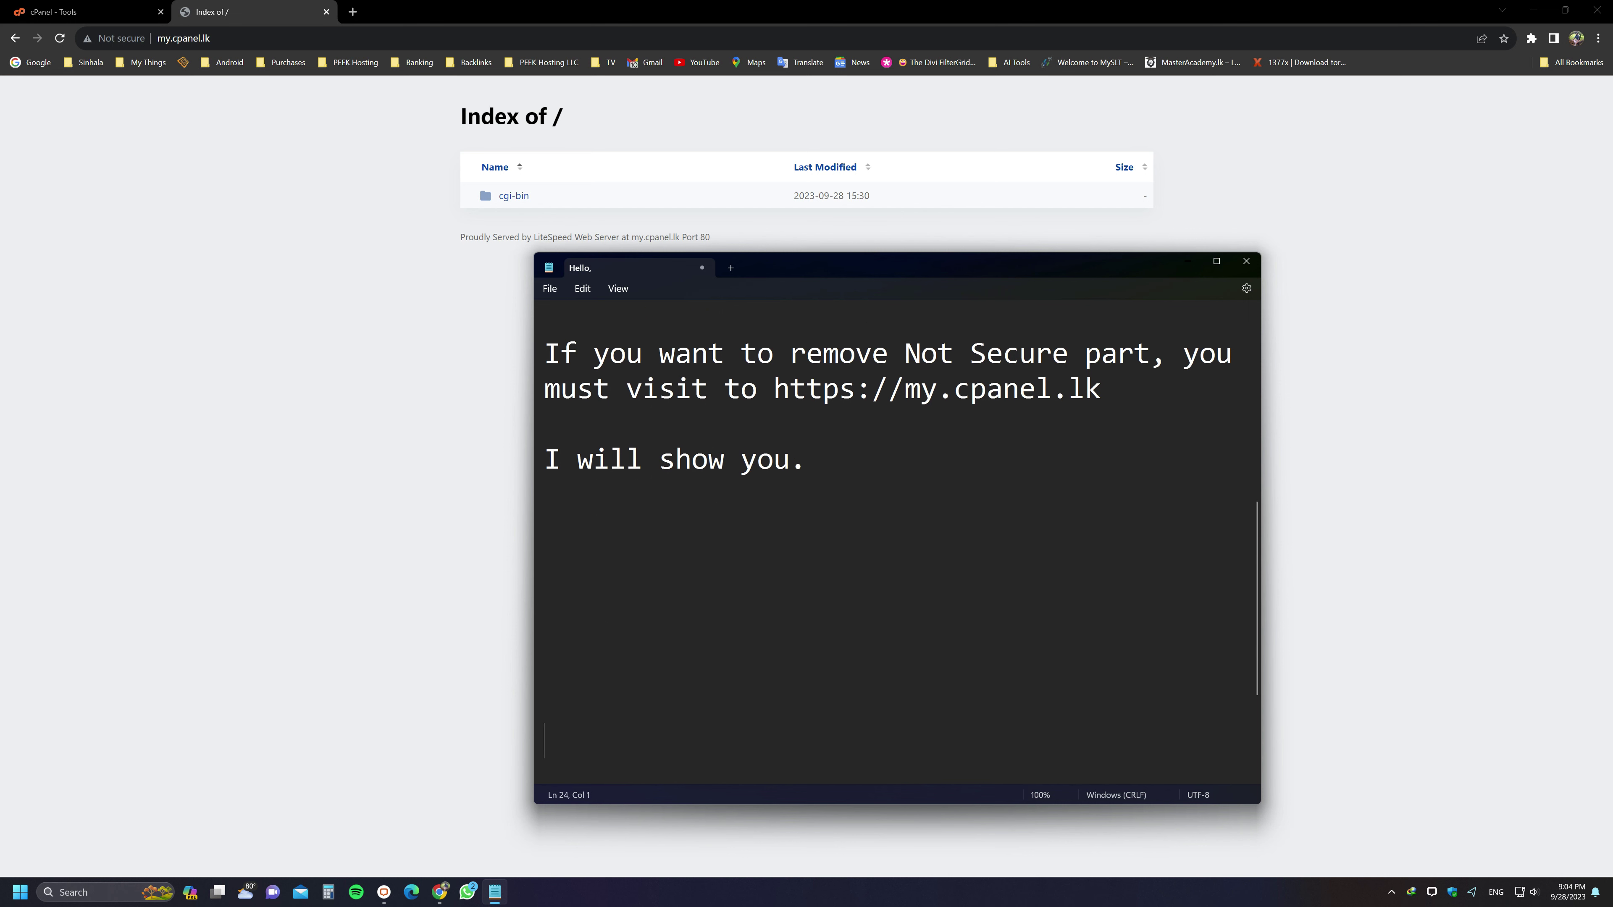
key(BackSpace)
key(BackSpace)
key(BackSpace)
key(BackSpace)
key(BackSpace)
key(BackSpace)
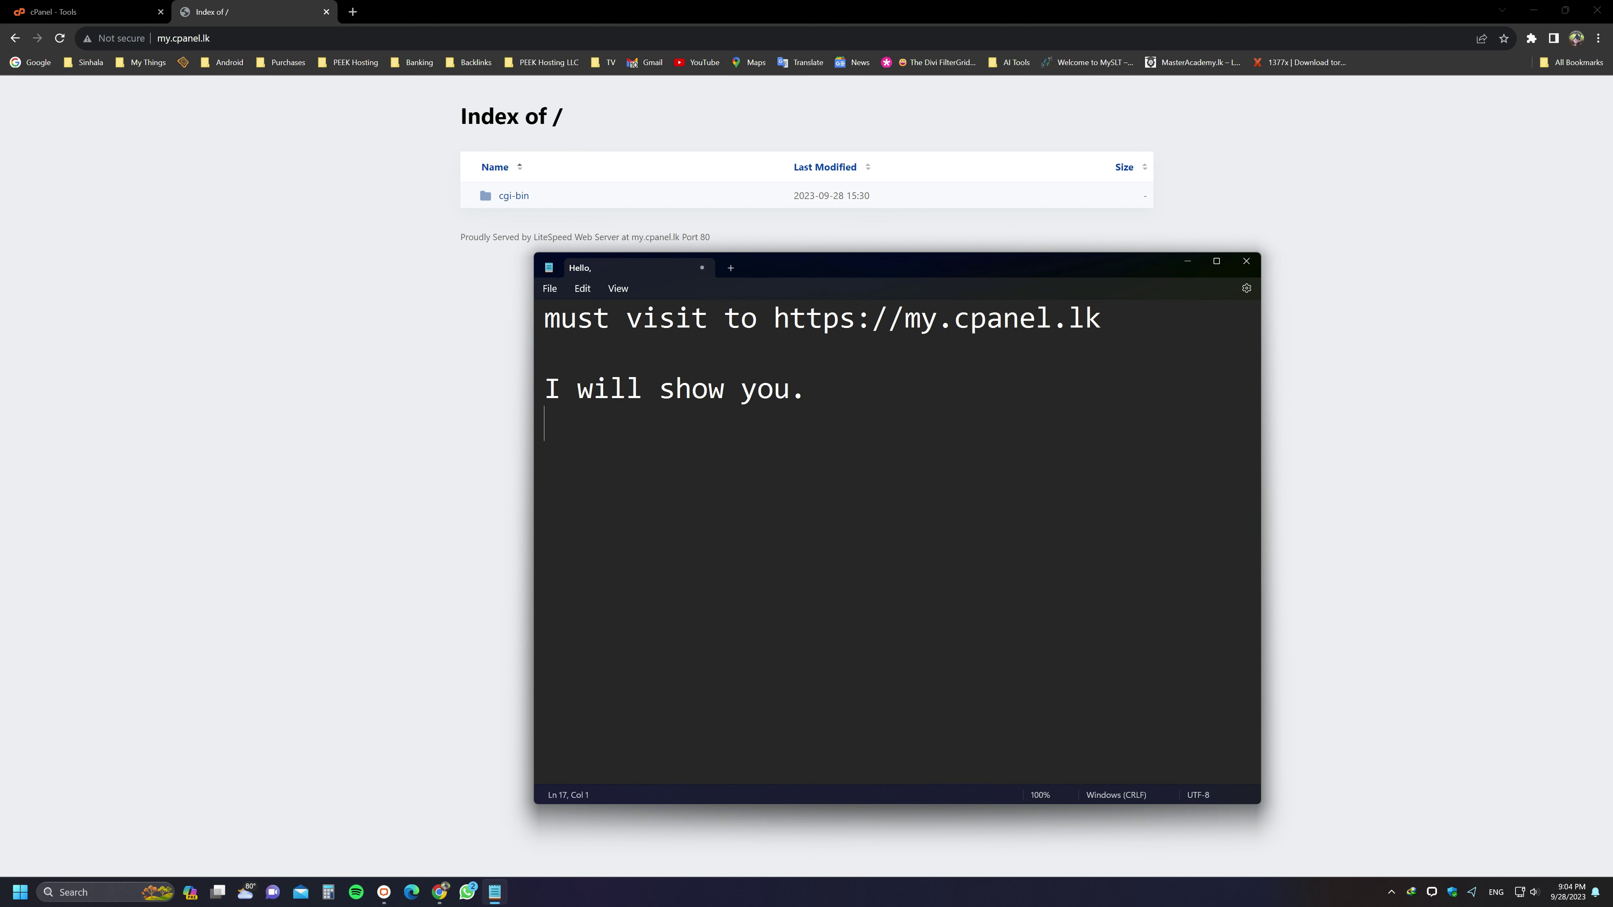
click(222, 35)
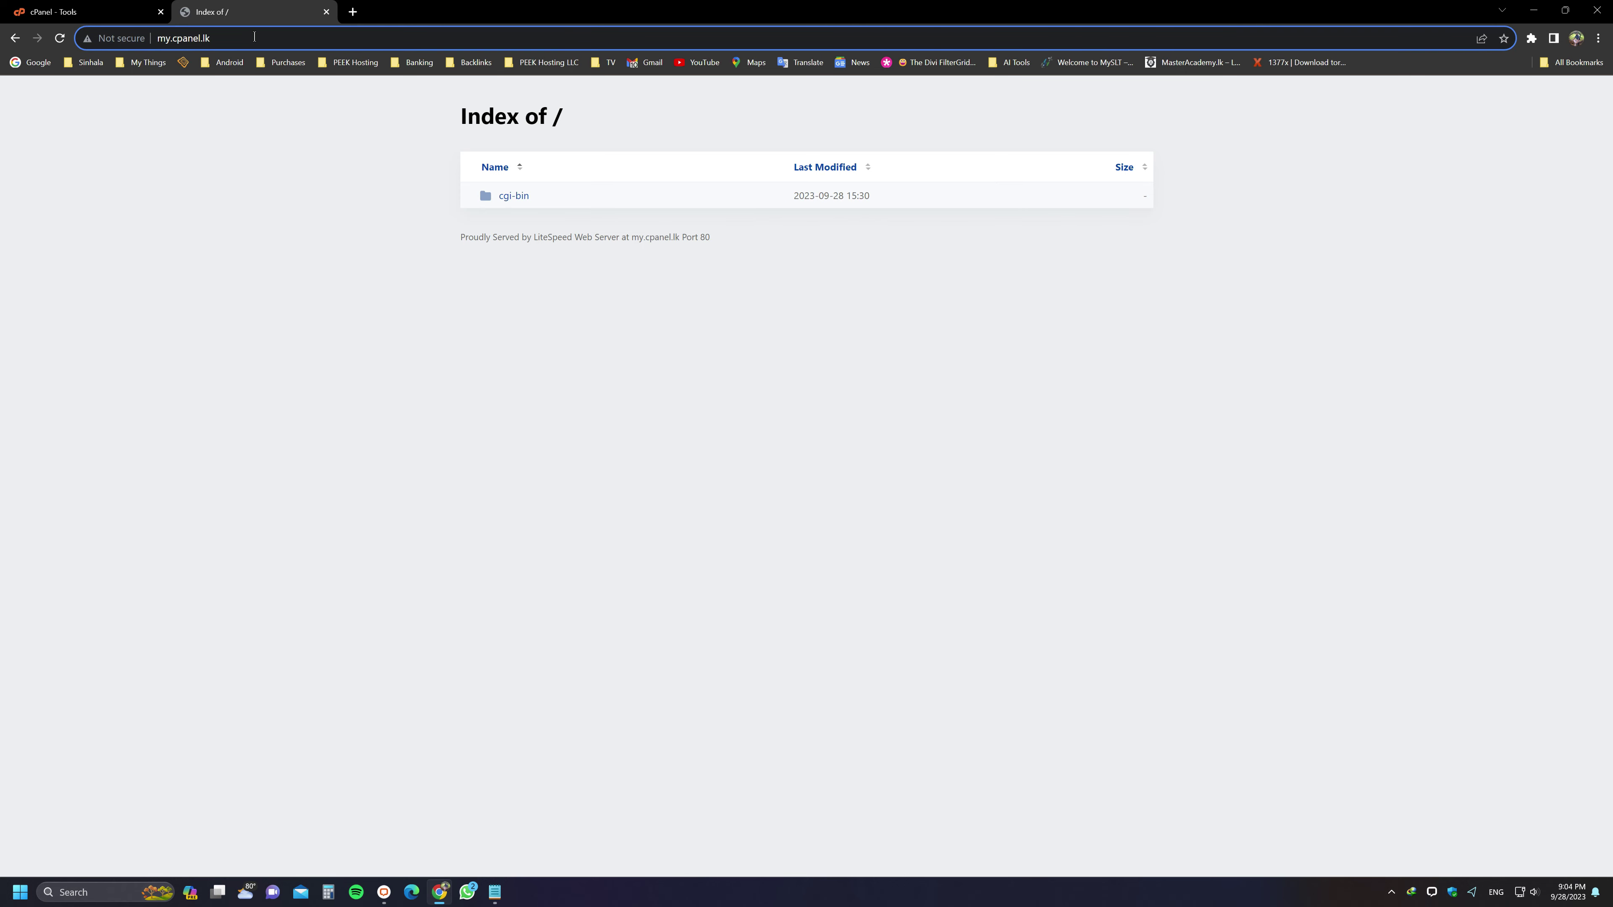
key(Home)
key(Right)
key(Right)
key(Right)
key(Right)
text(s)
key(Return)
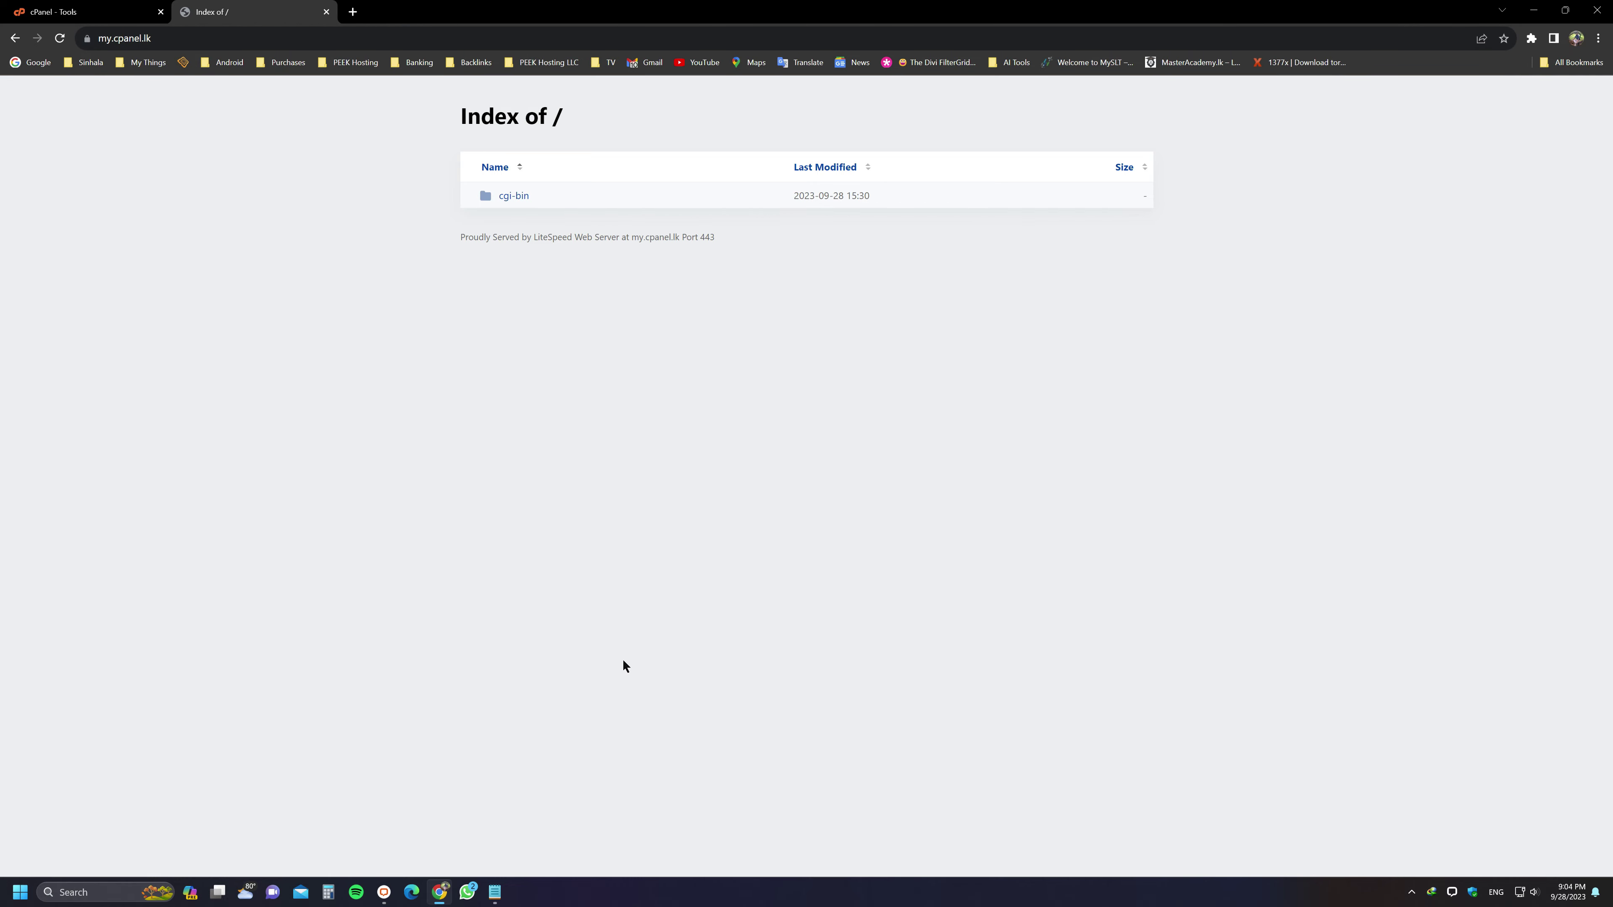
click(495, 892)
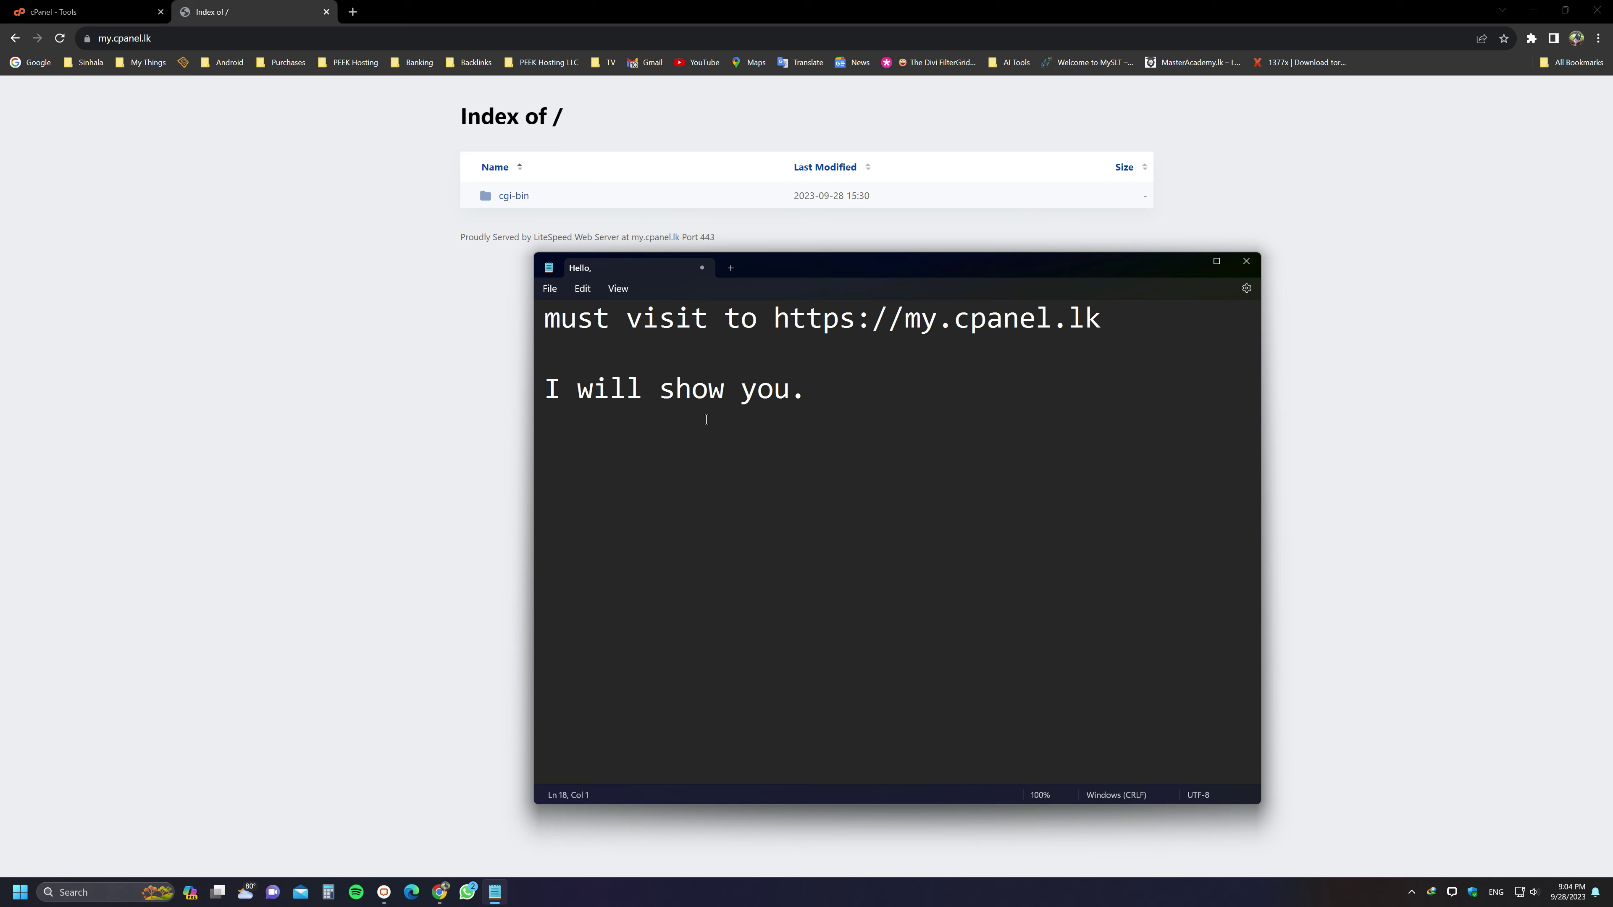
text(see.)
key(Return)
text(when I ene)
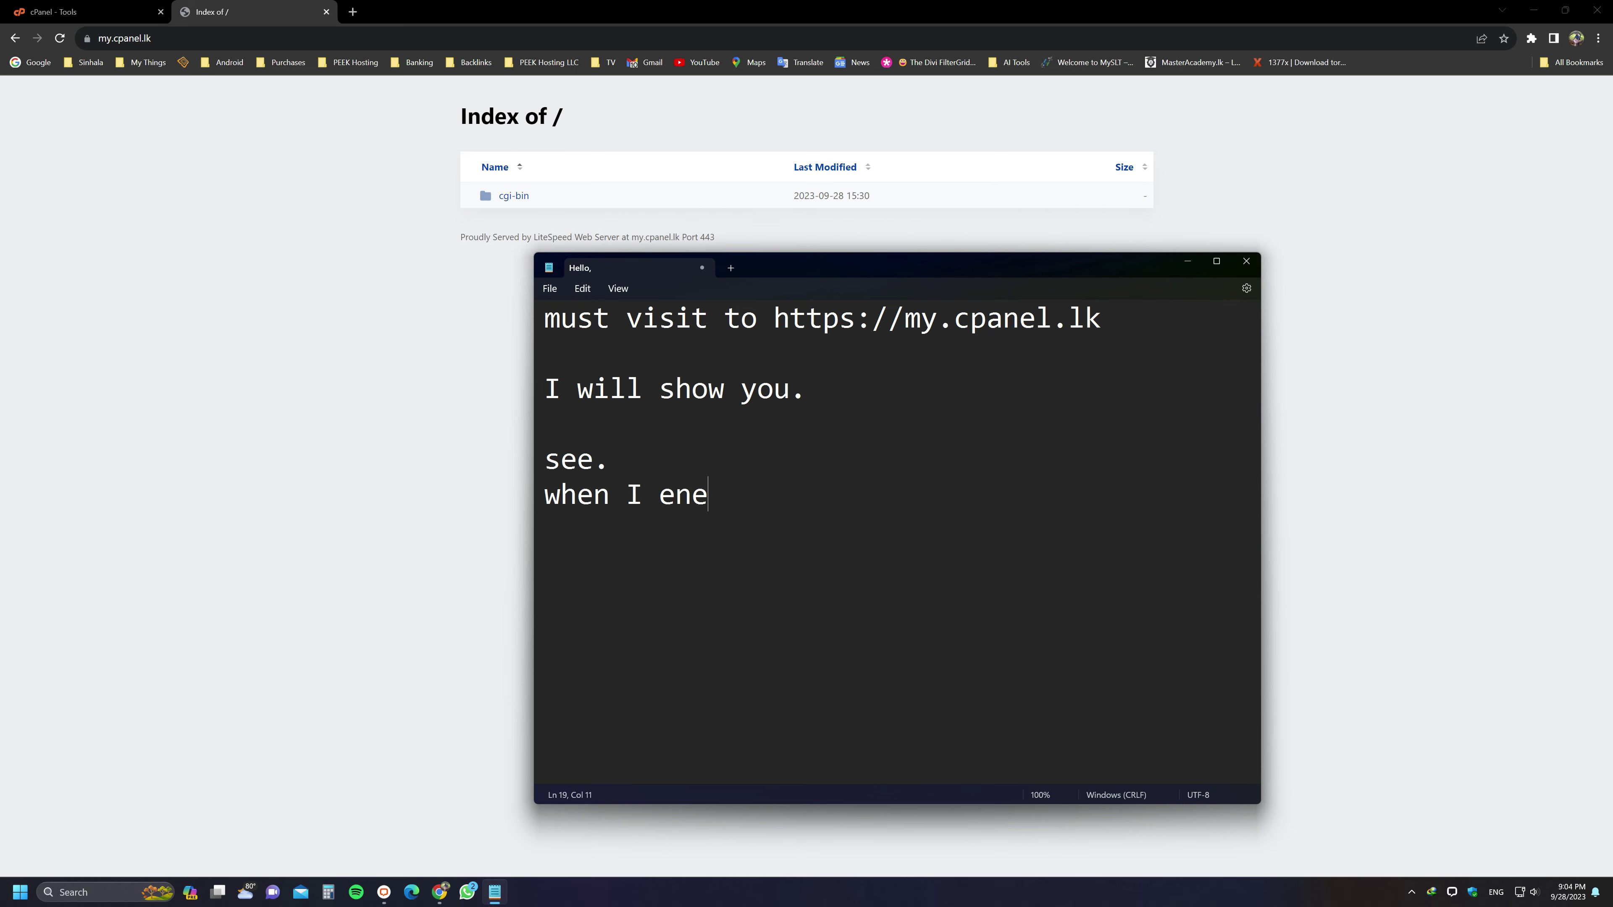
key(BackSpace)
key(BackSpace)
text(t)
key(BackSpace)
text(nter the URL wi)
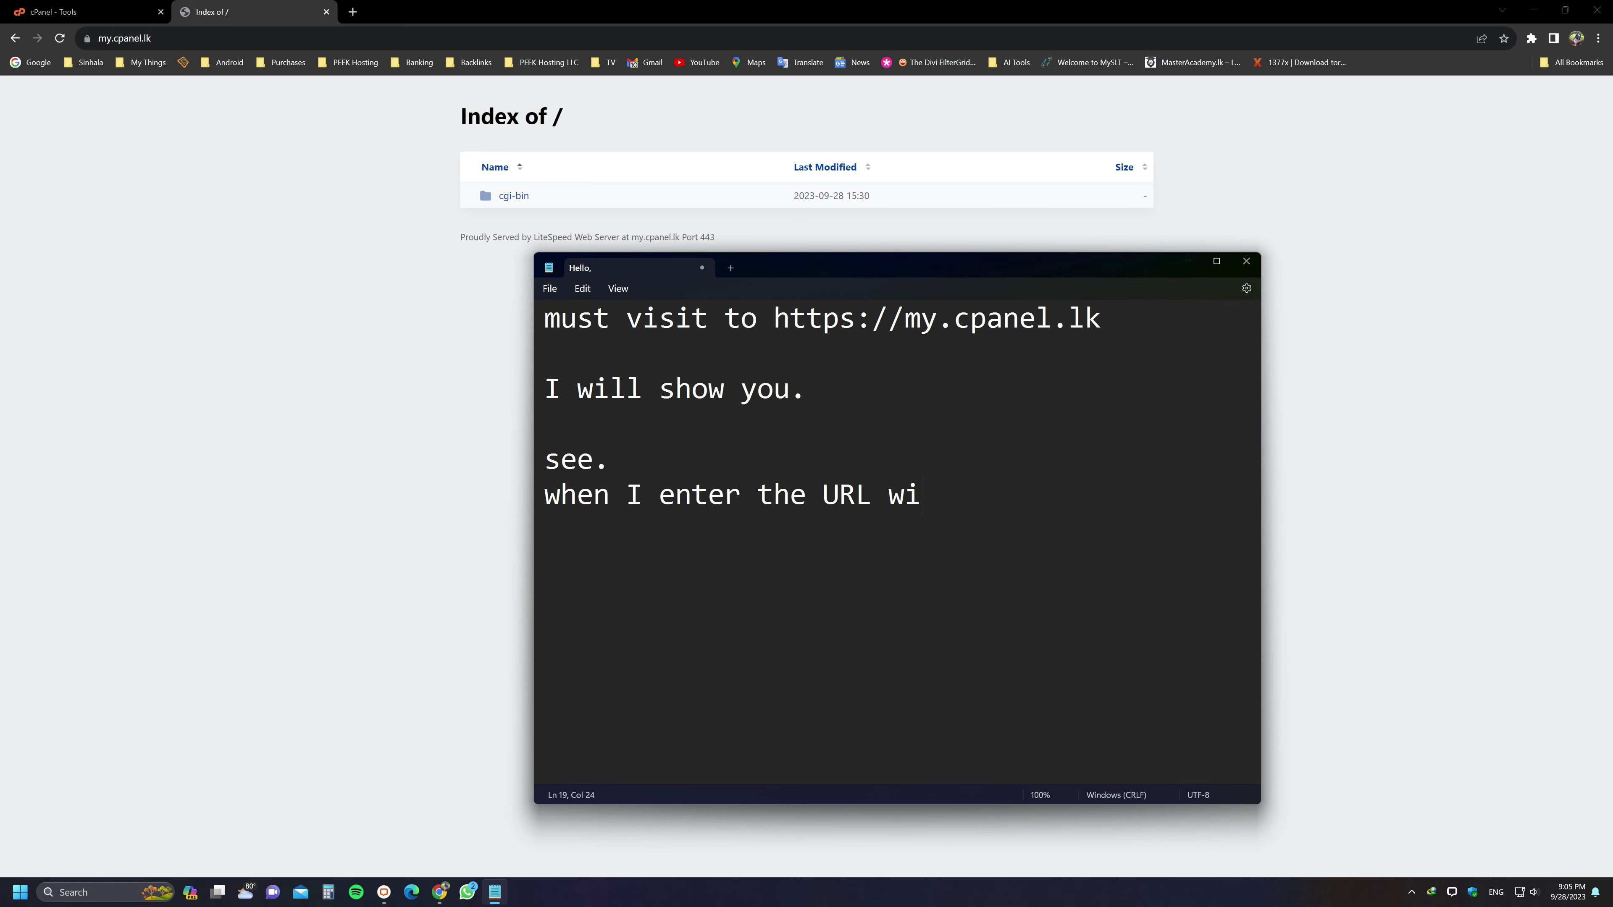
text(th https://)
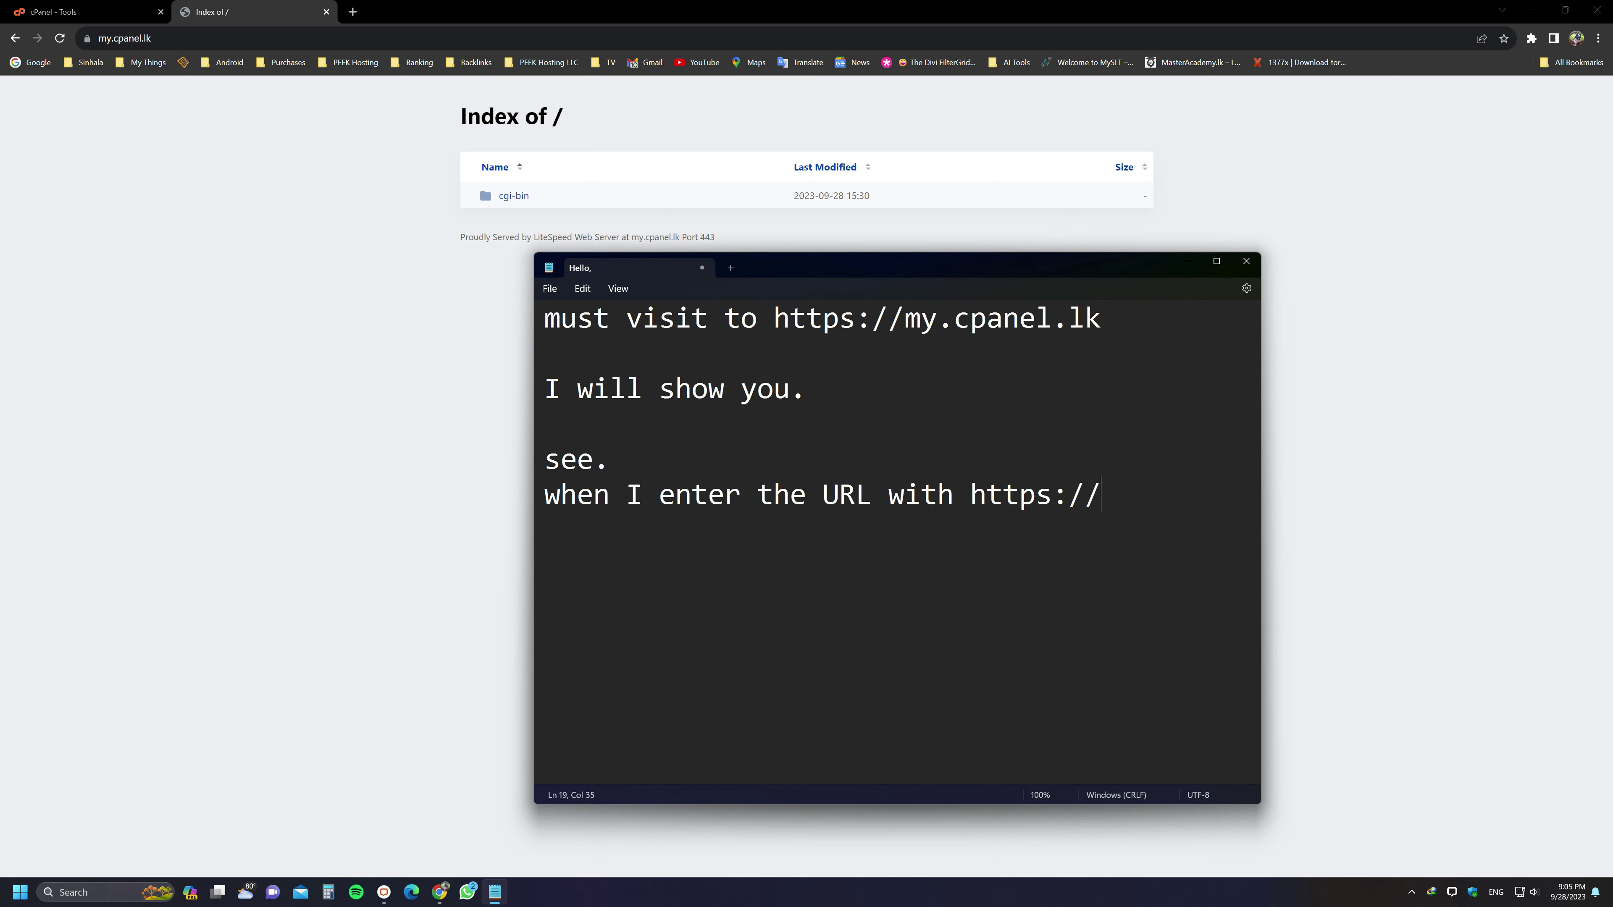
text( then URL wwill be sec)
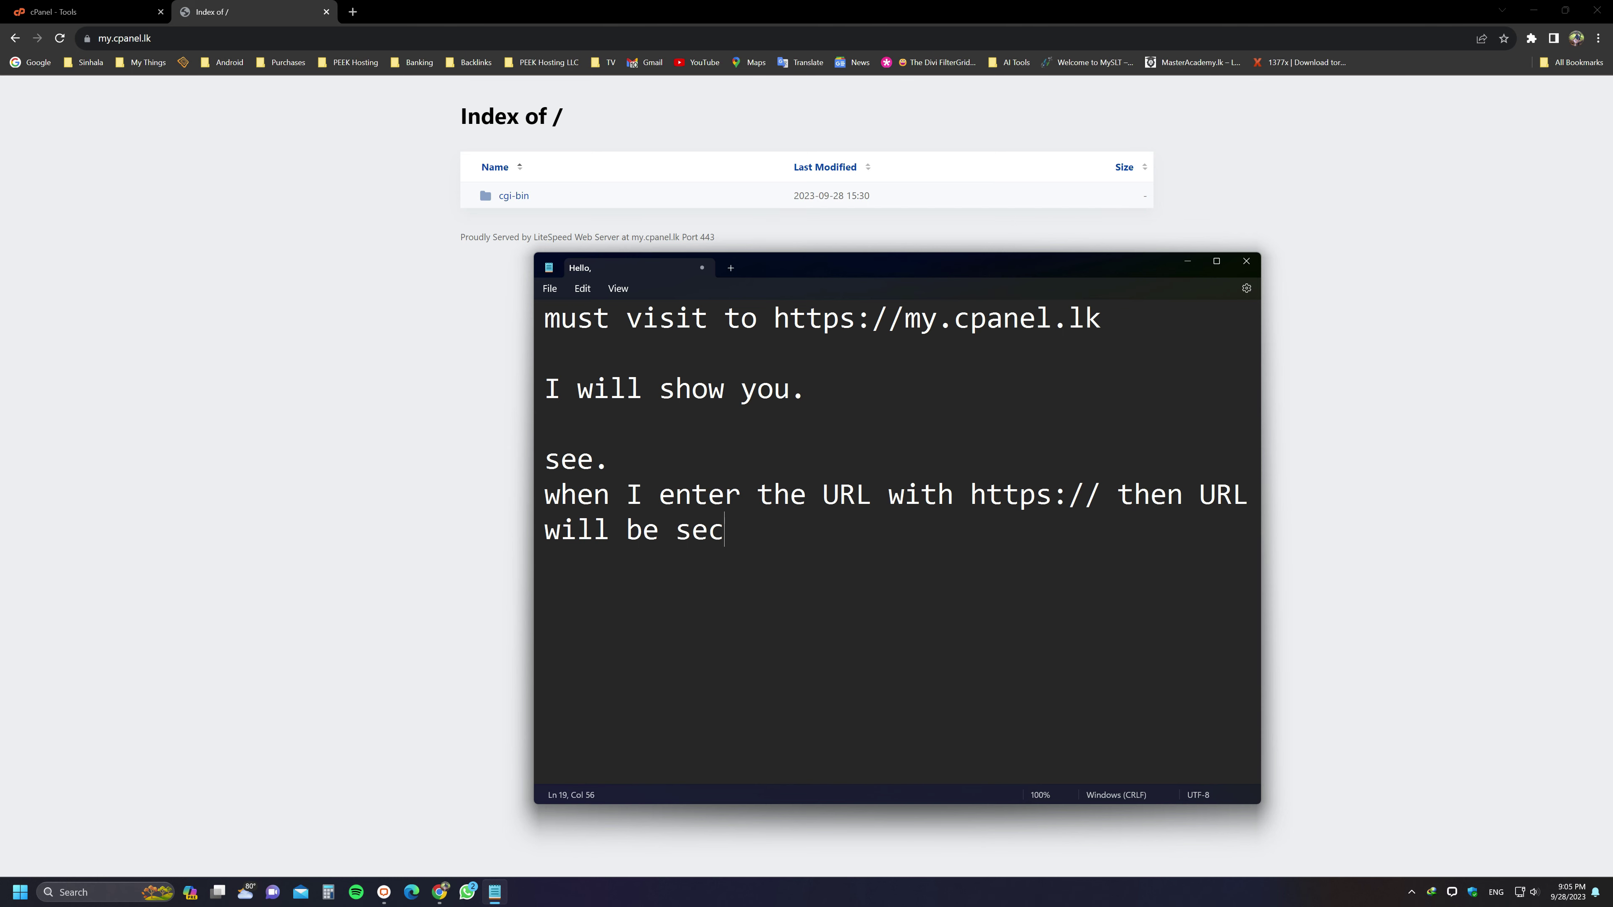
text(ure.)
key(Return)
- Start a new paragraph reading "But it is not the problem. when someone hit my.cpanel.lk in browser without https or http part,"
text(But it is n)
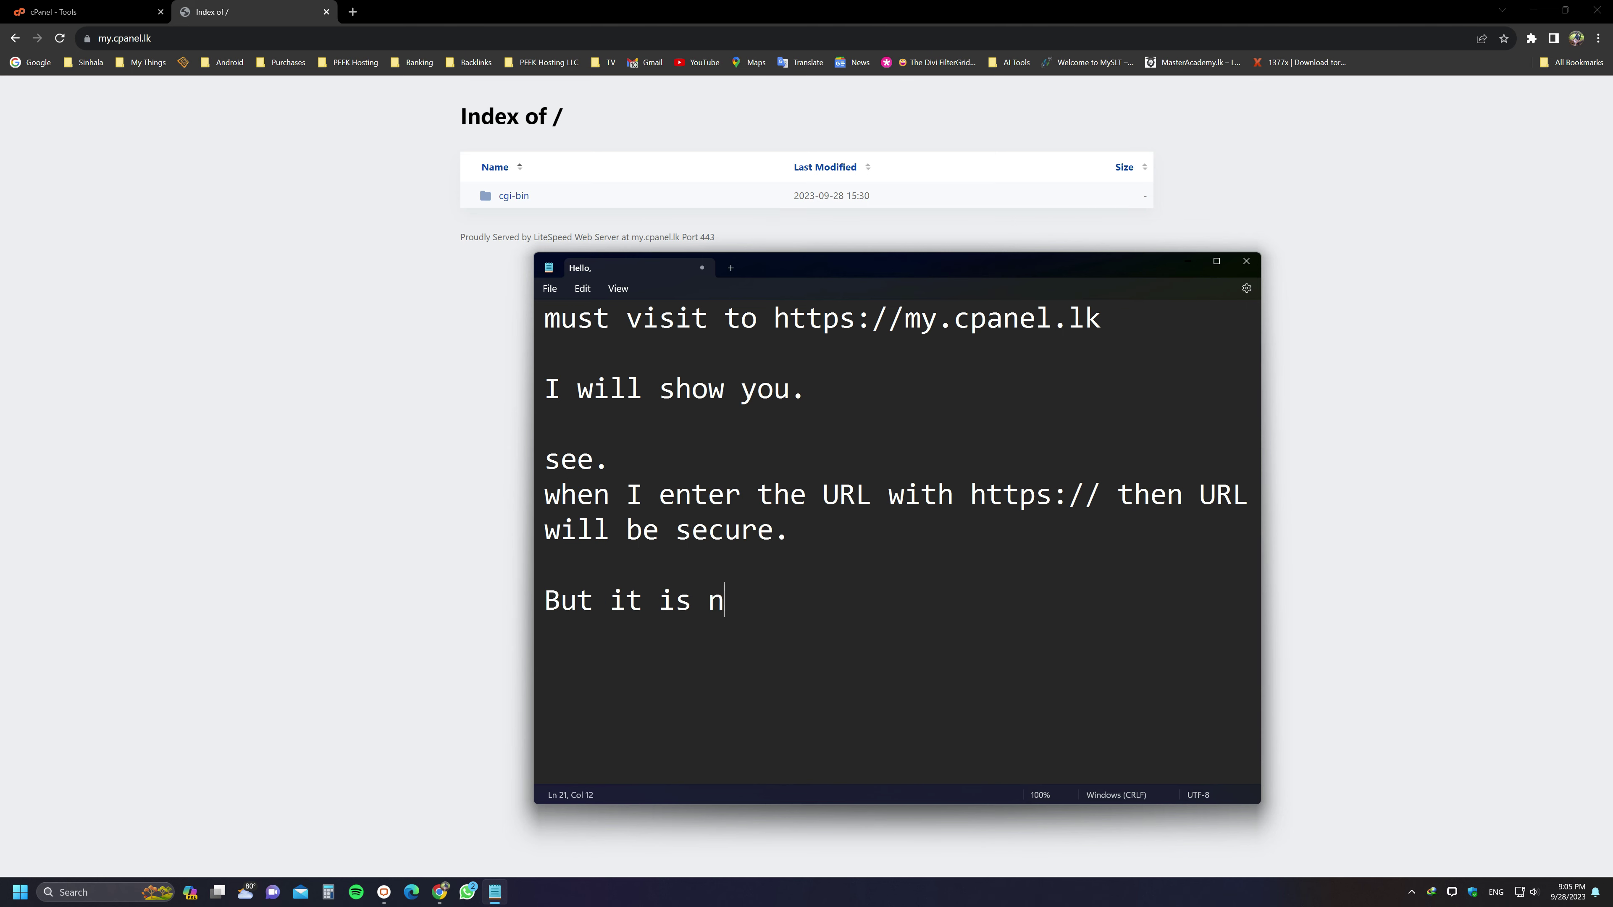
text(ot the problem. )
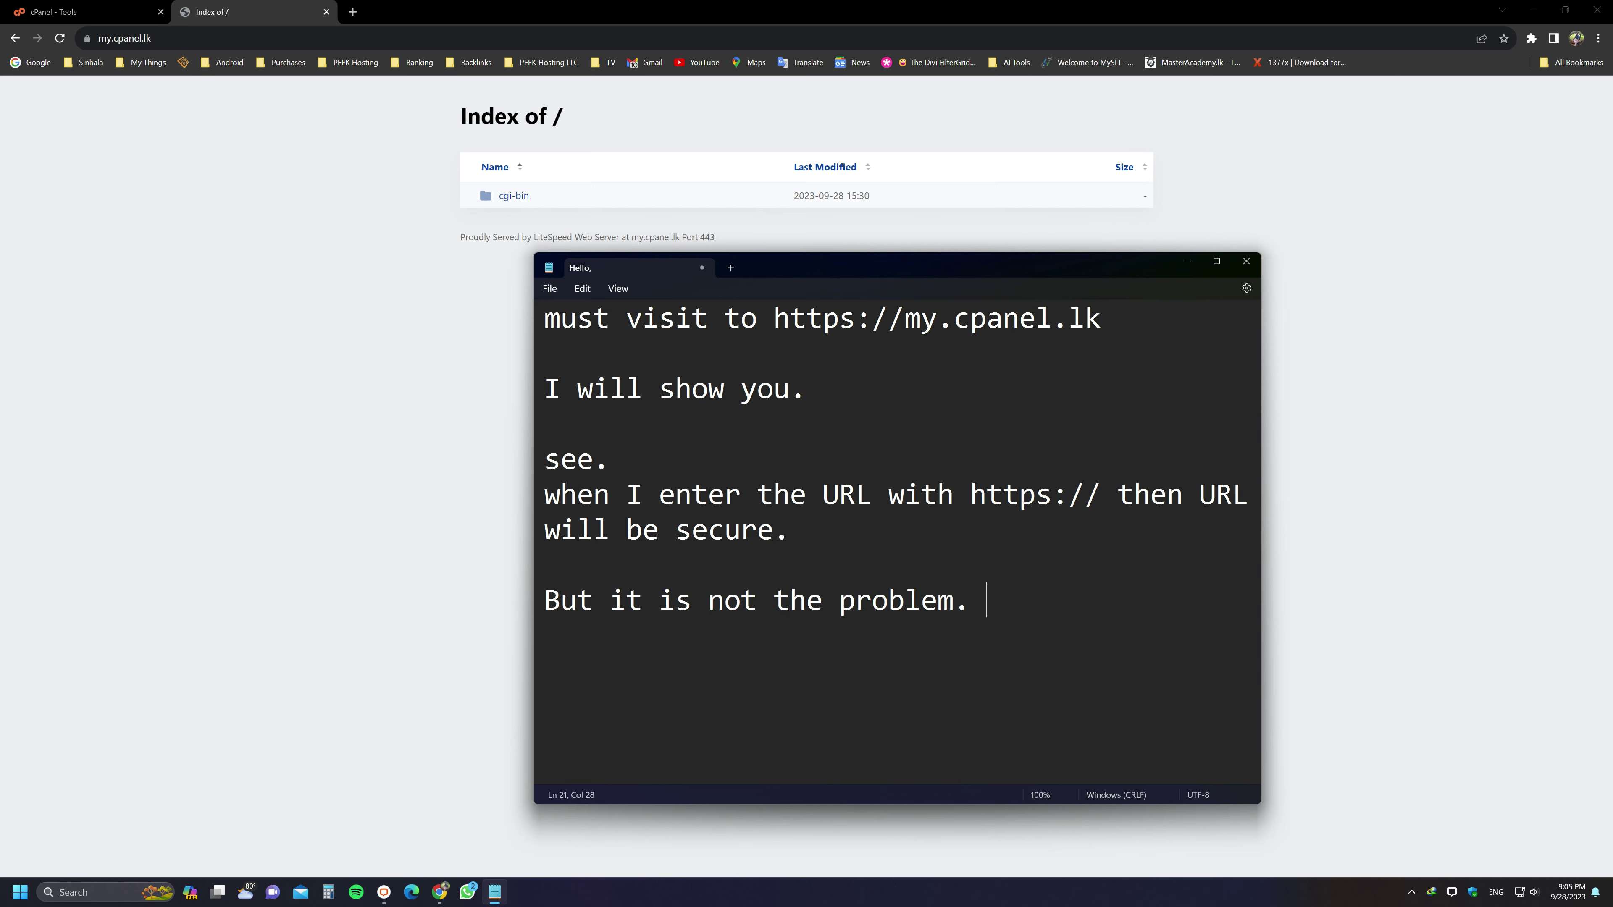
text(when someone)
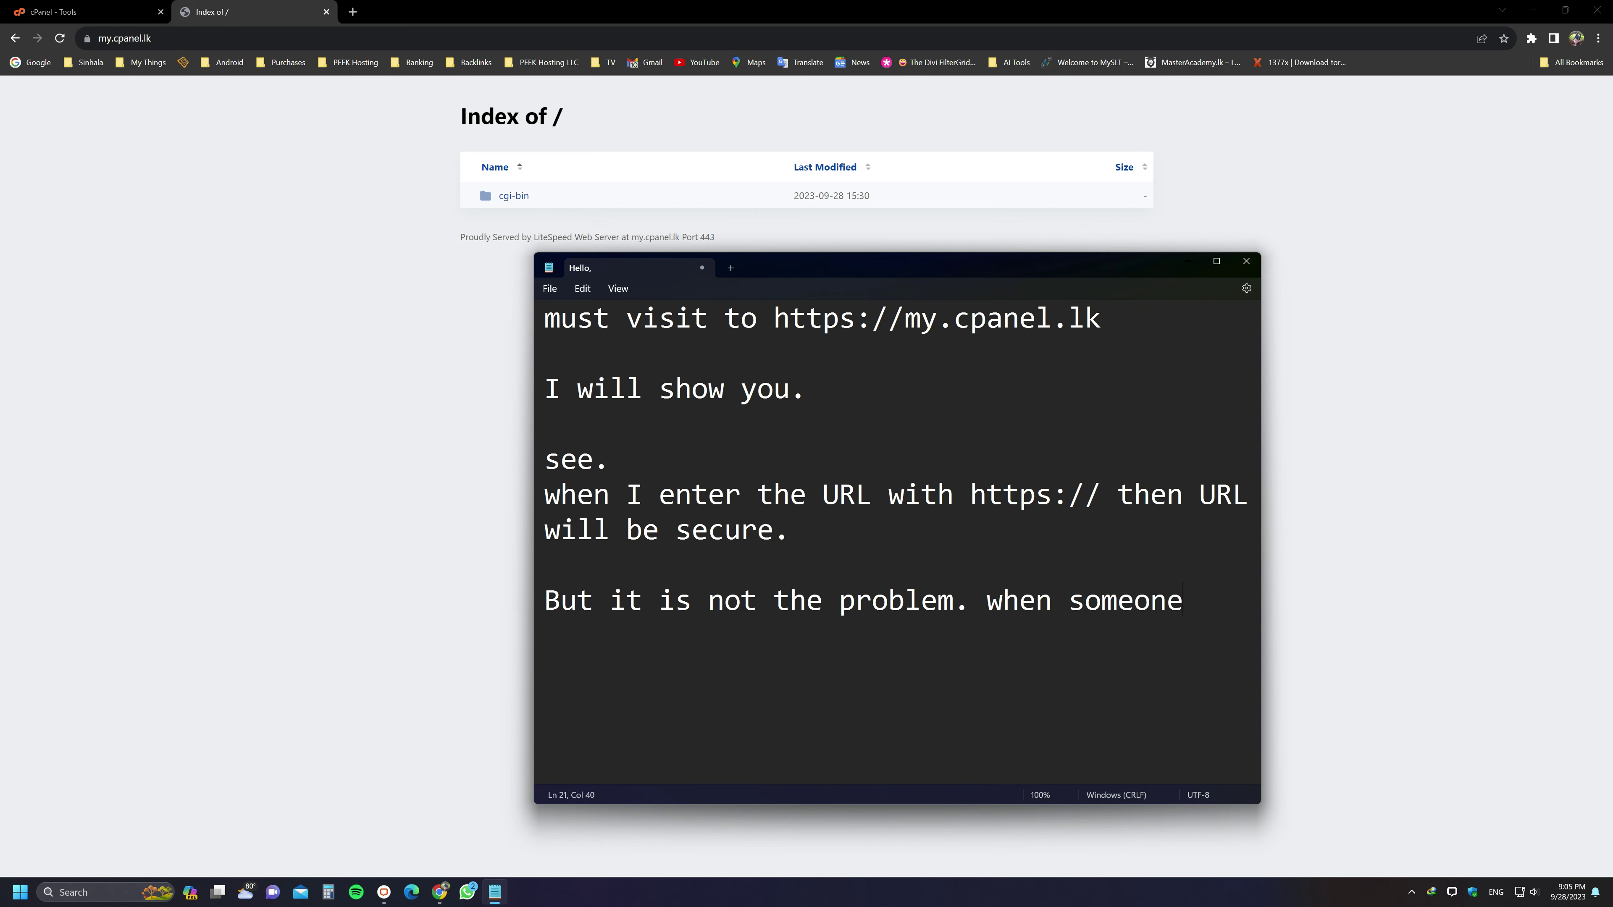
text( hit my.cpanel.lk )
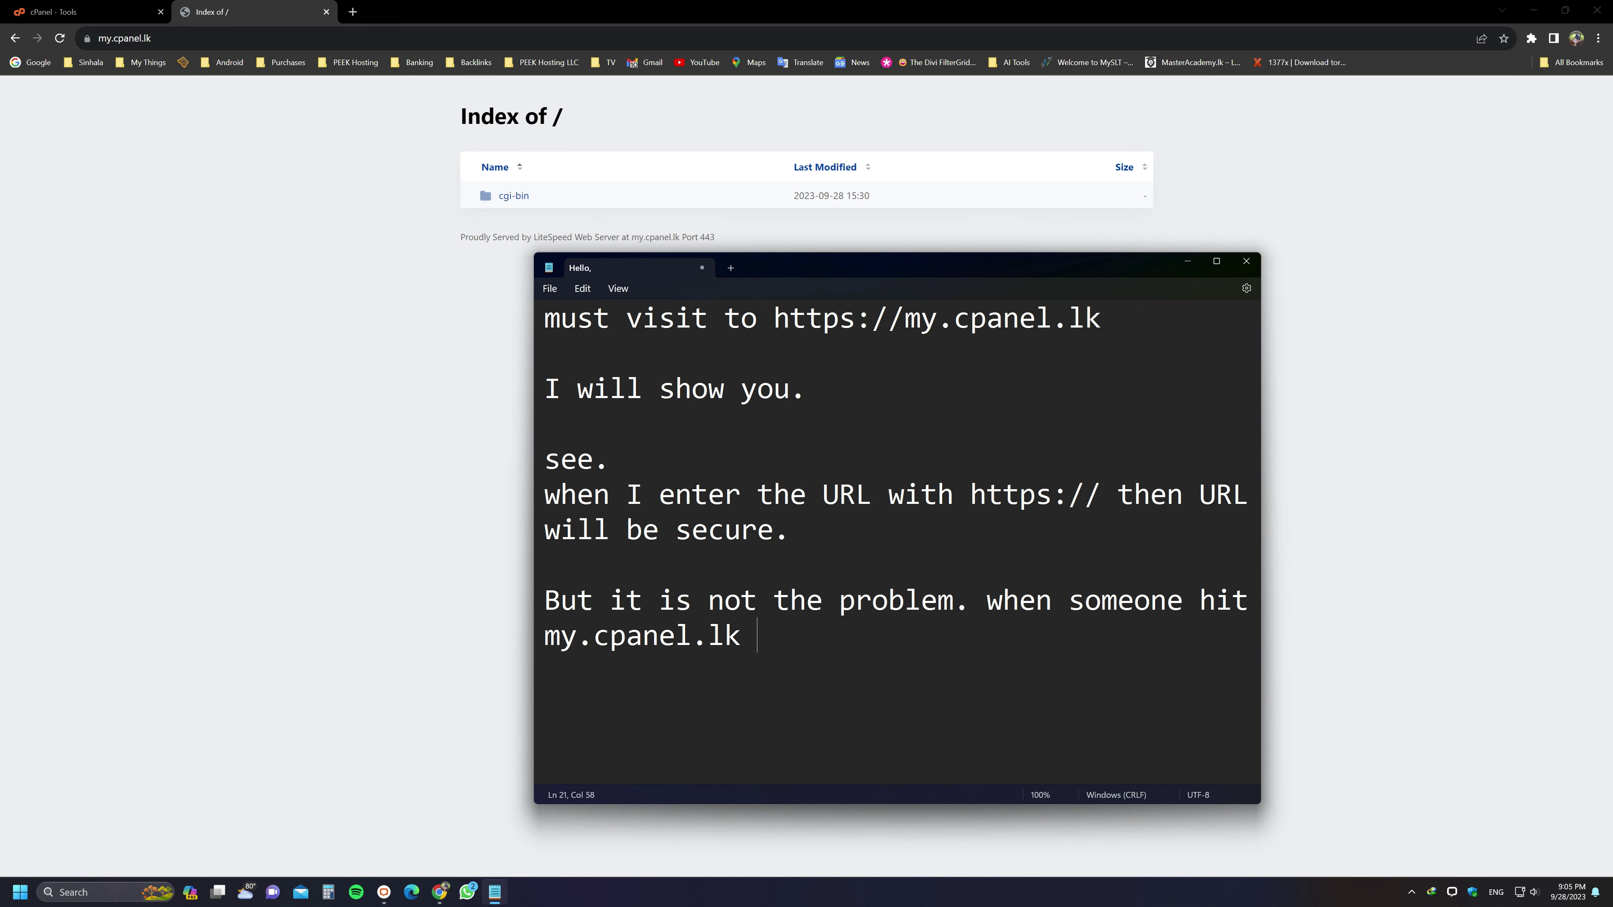
text(in browser)
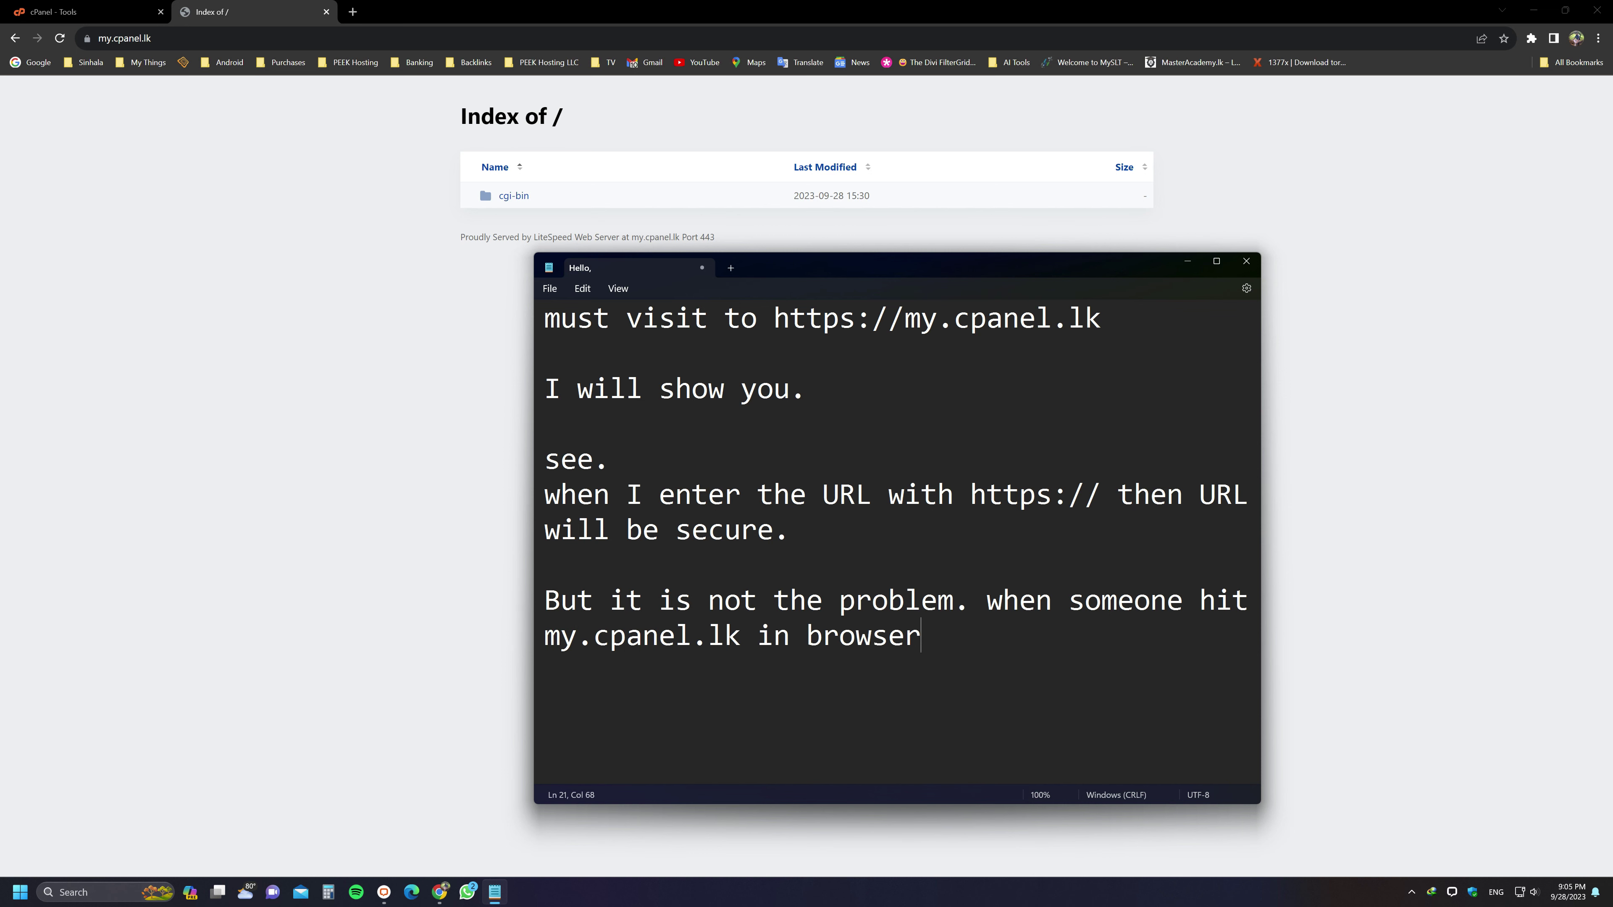
text( without https )
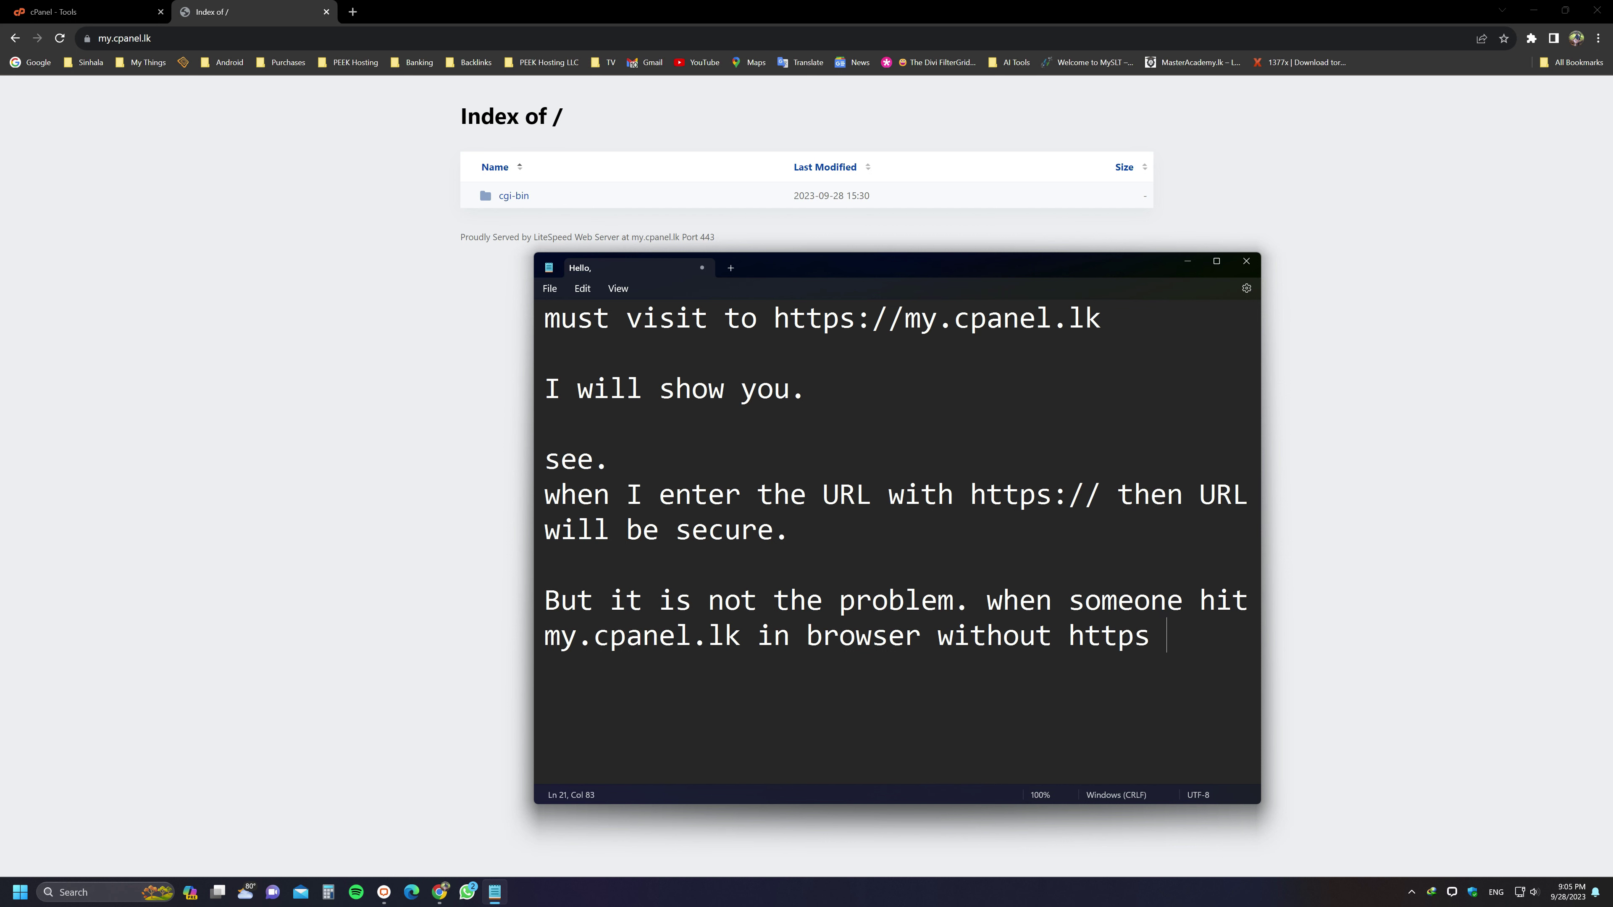
text(or http par)
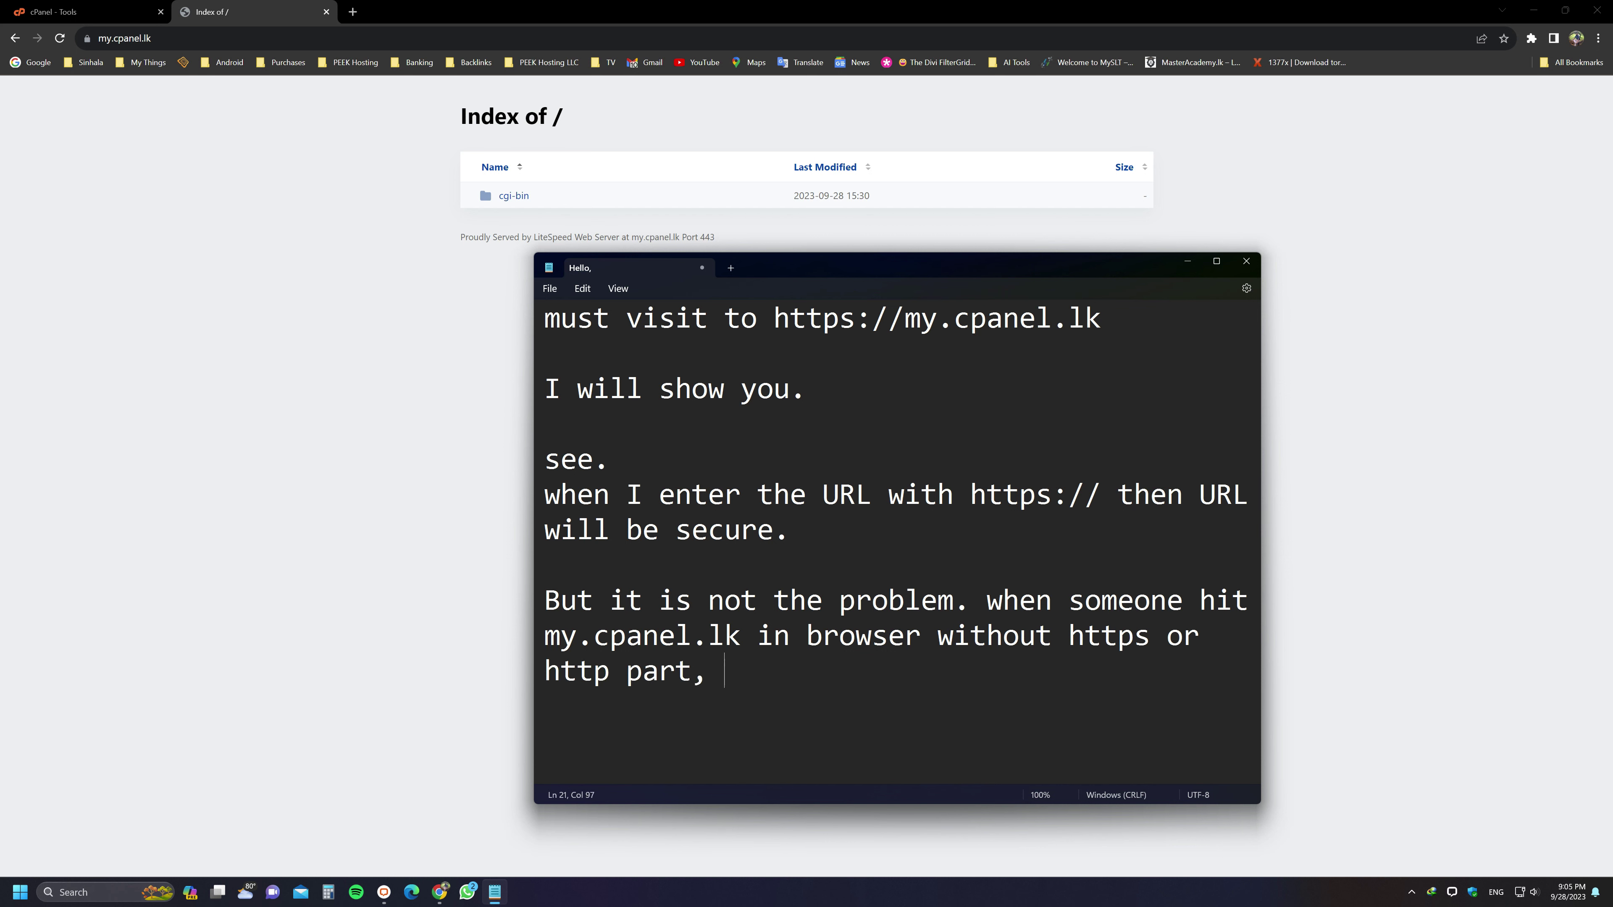
text(t, de)
key(BackSpace)
key(BackSpace)
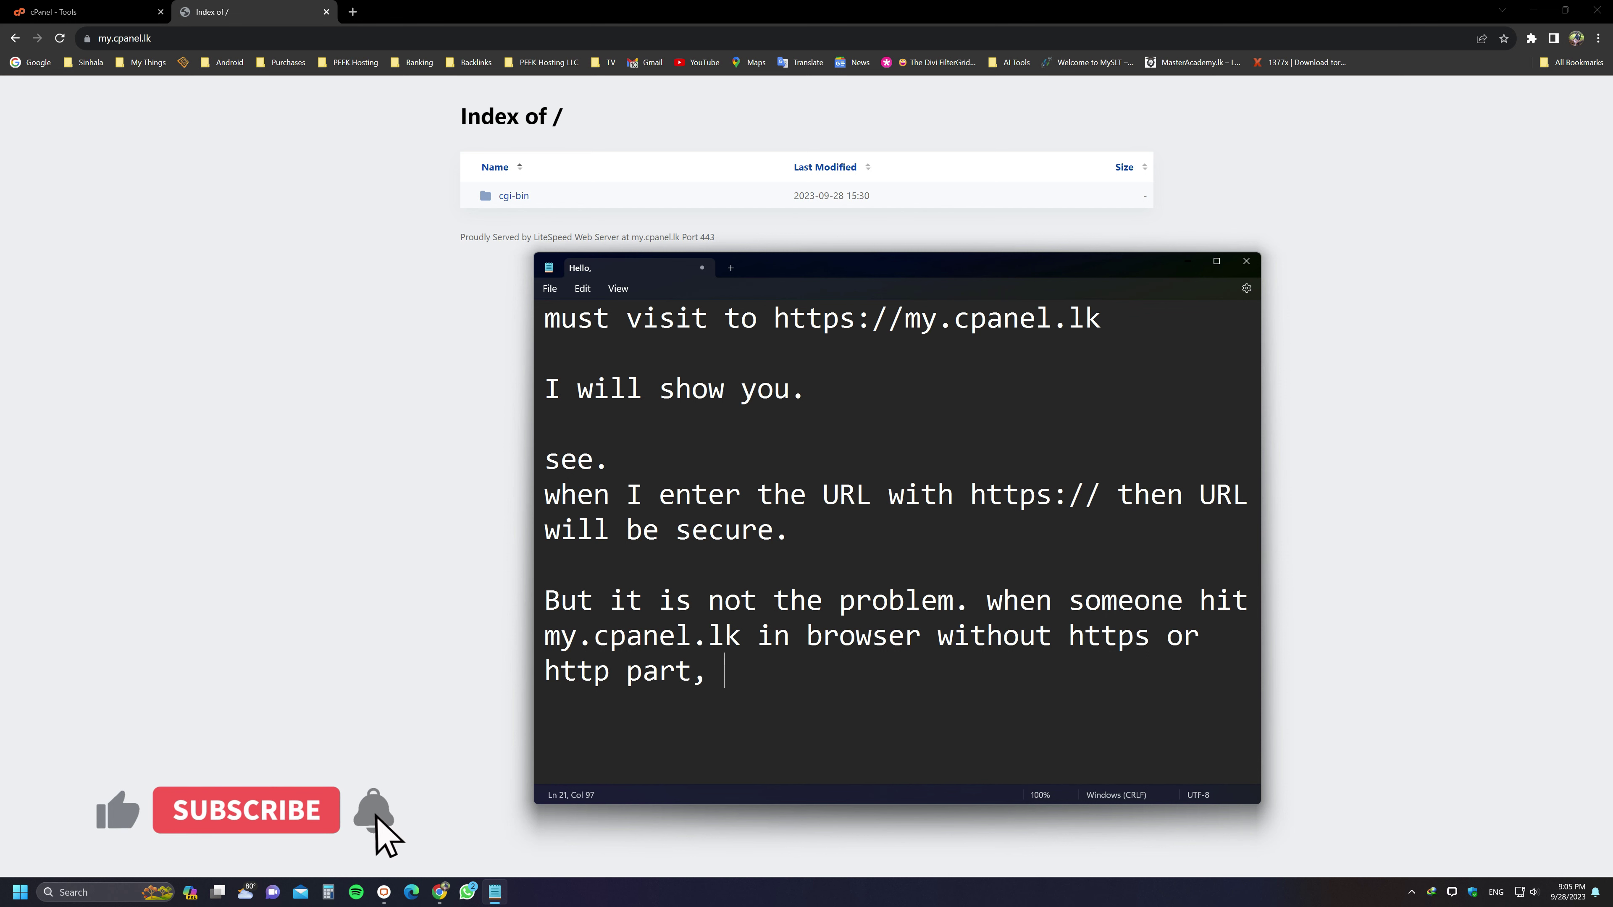
text(it will be l)
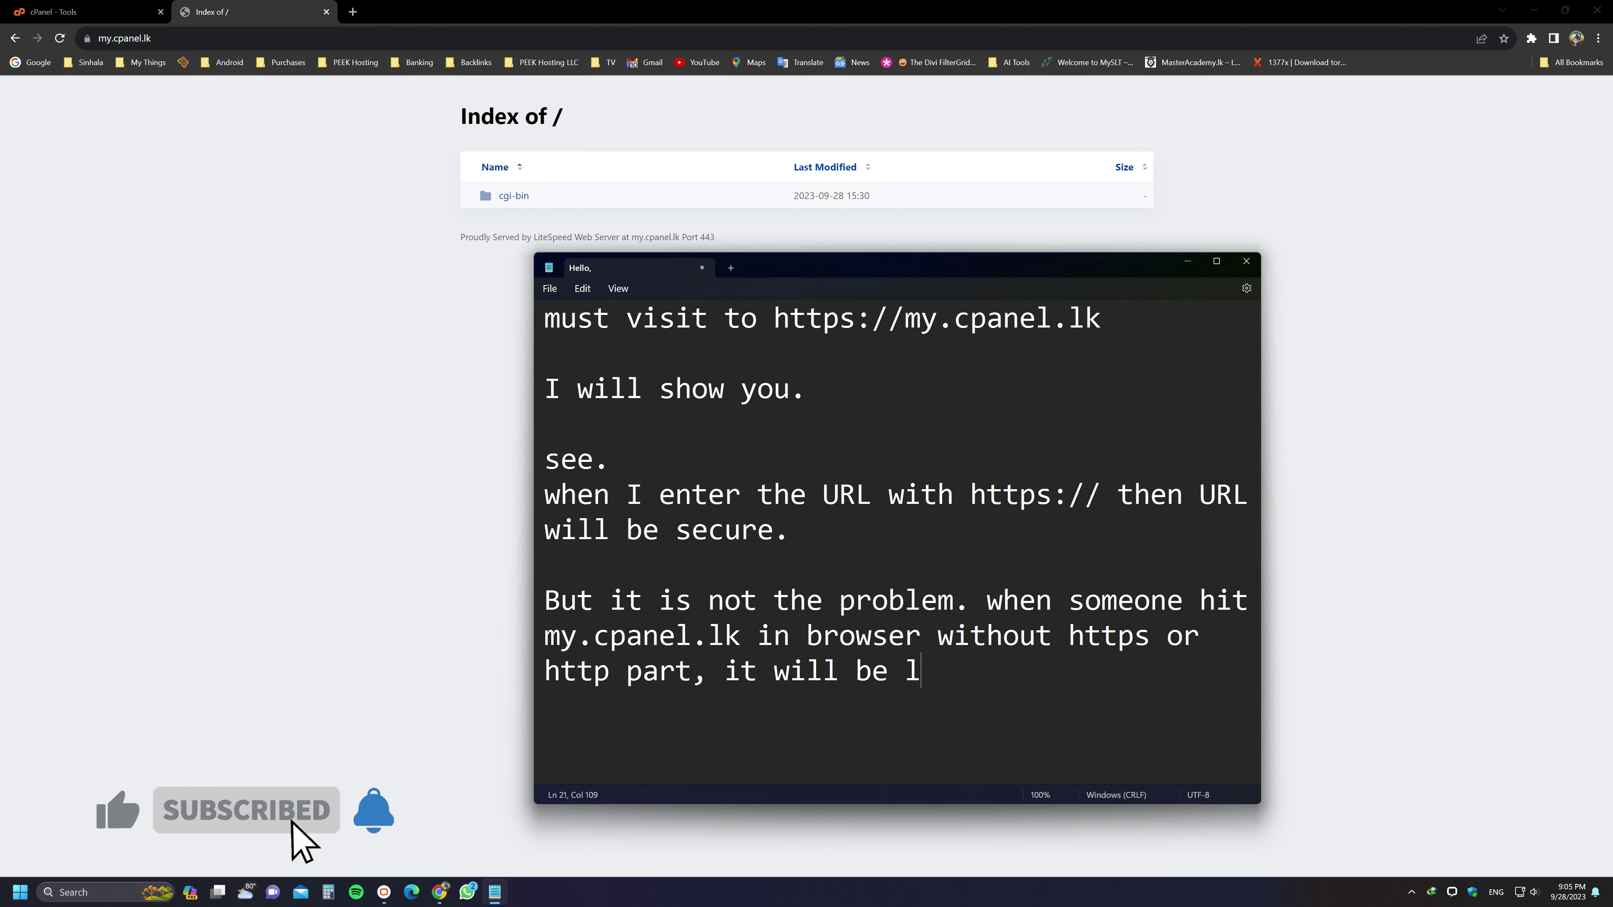
text(oaded as defau)
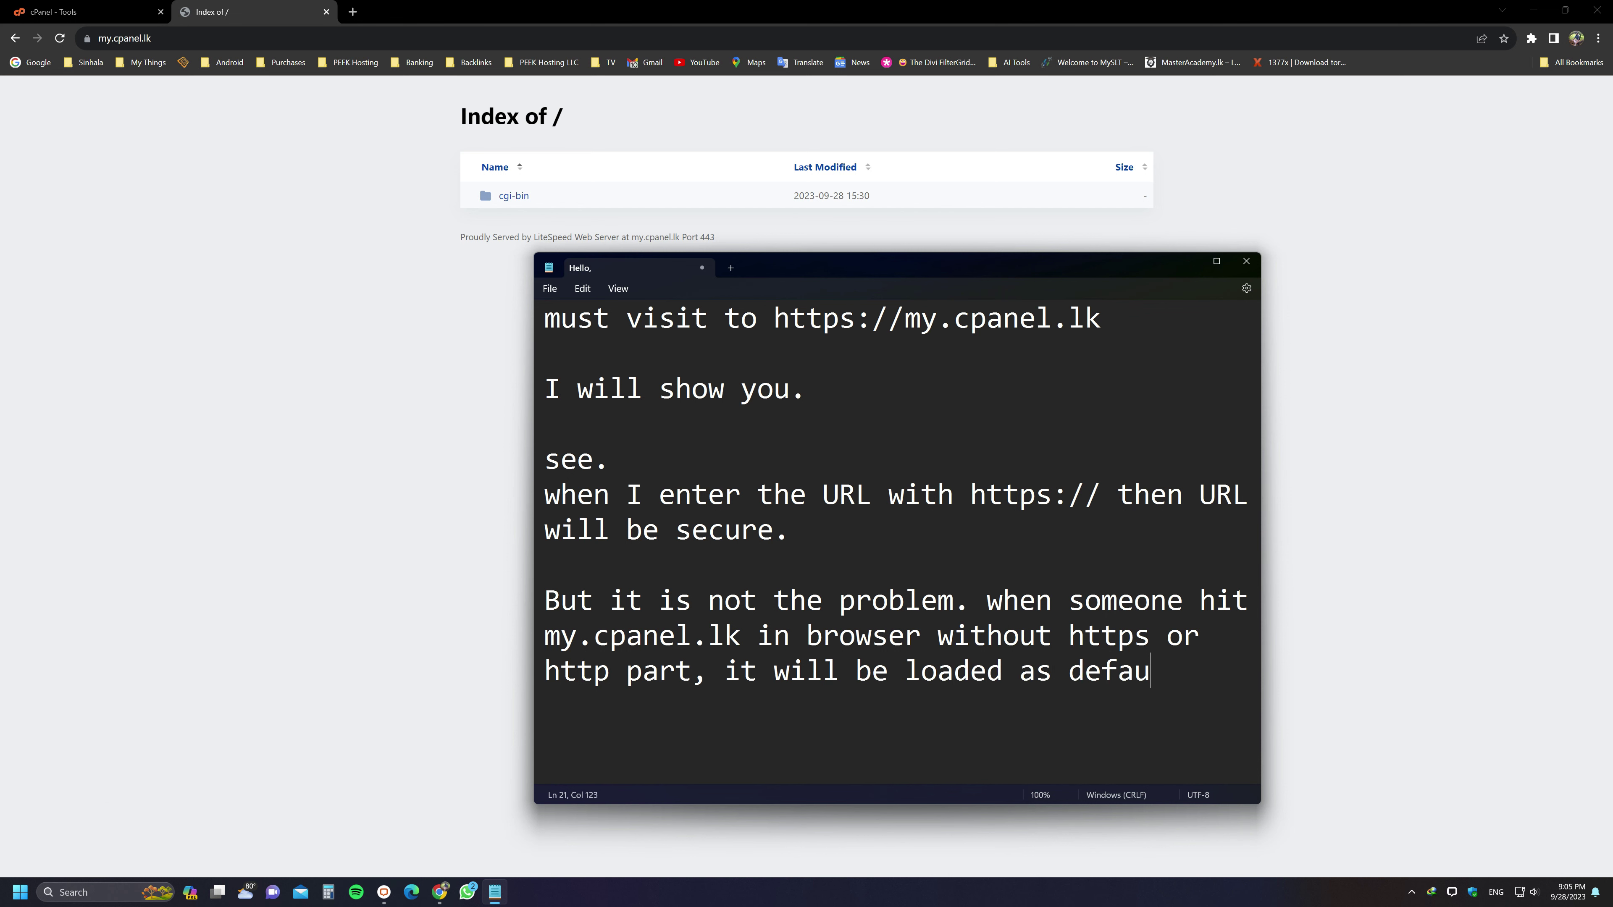
text(lt as http://)
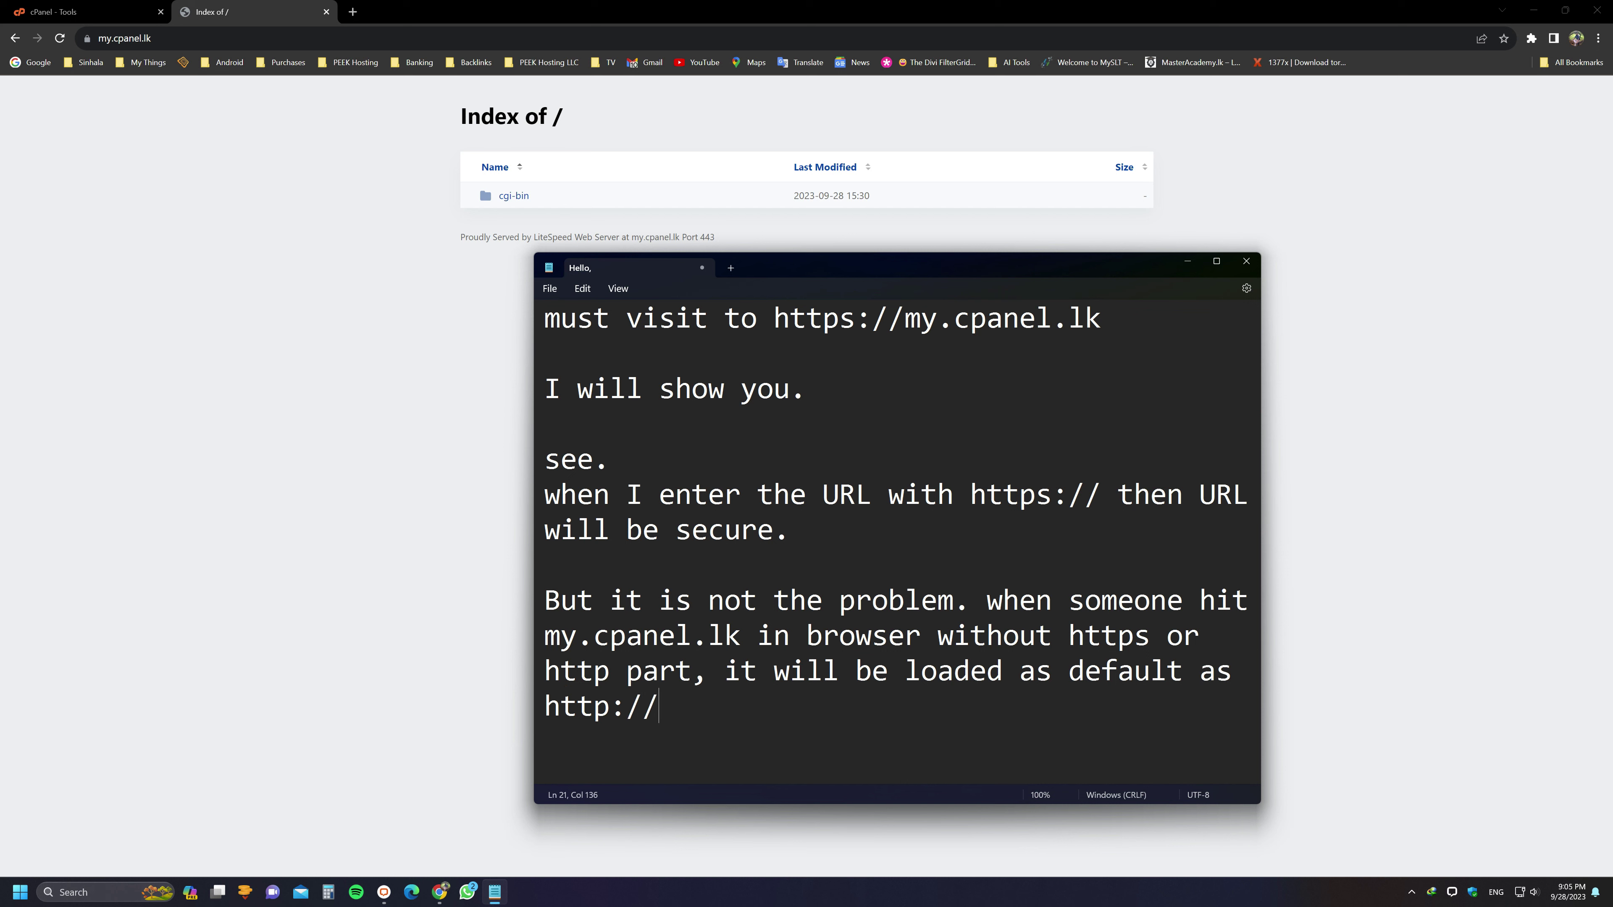
text(my.cpanel.lk)
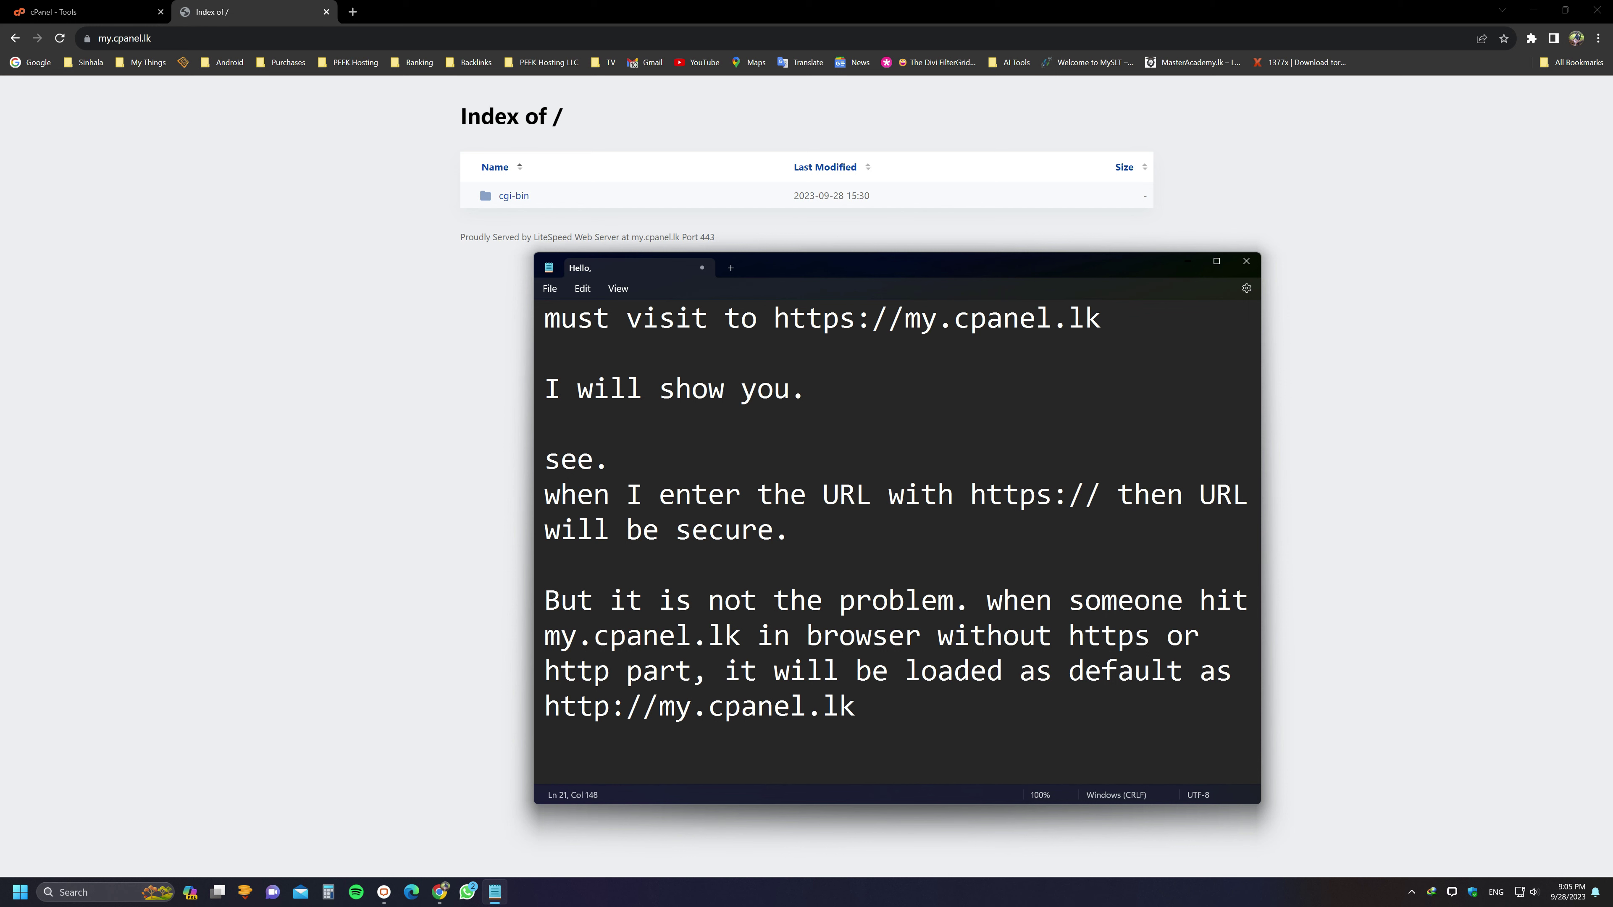
key(Return)
click(78, 199)
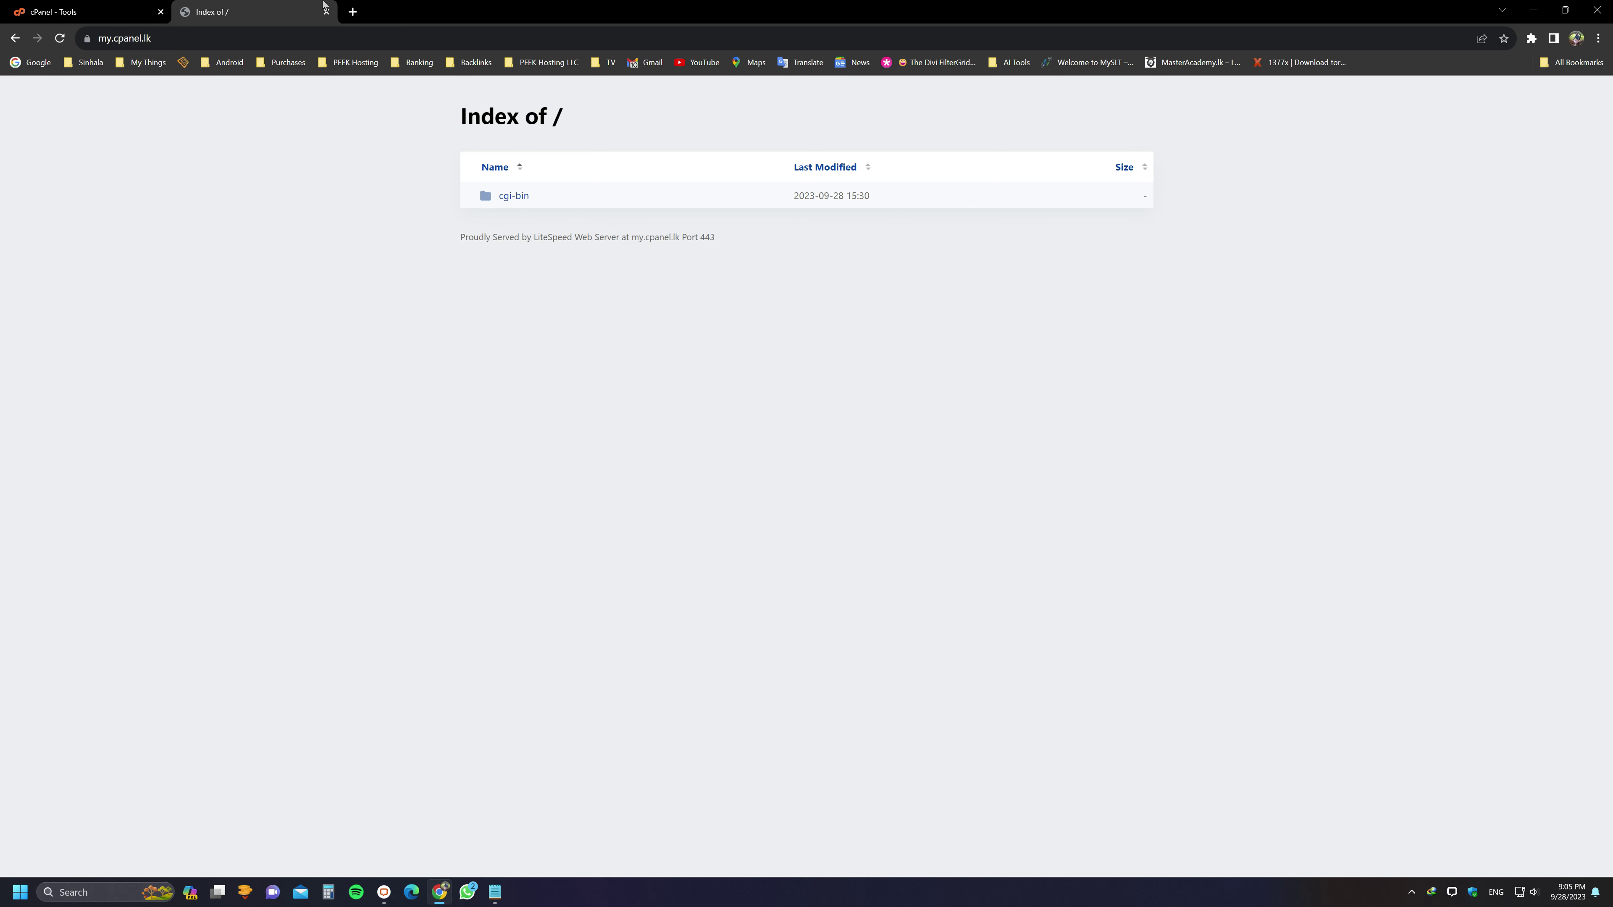
double_click(176, 37)
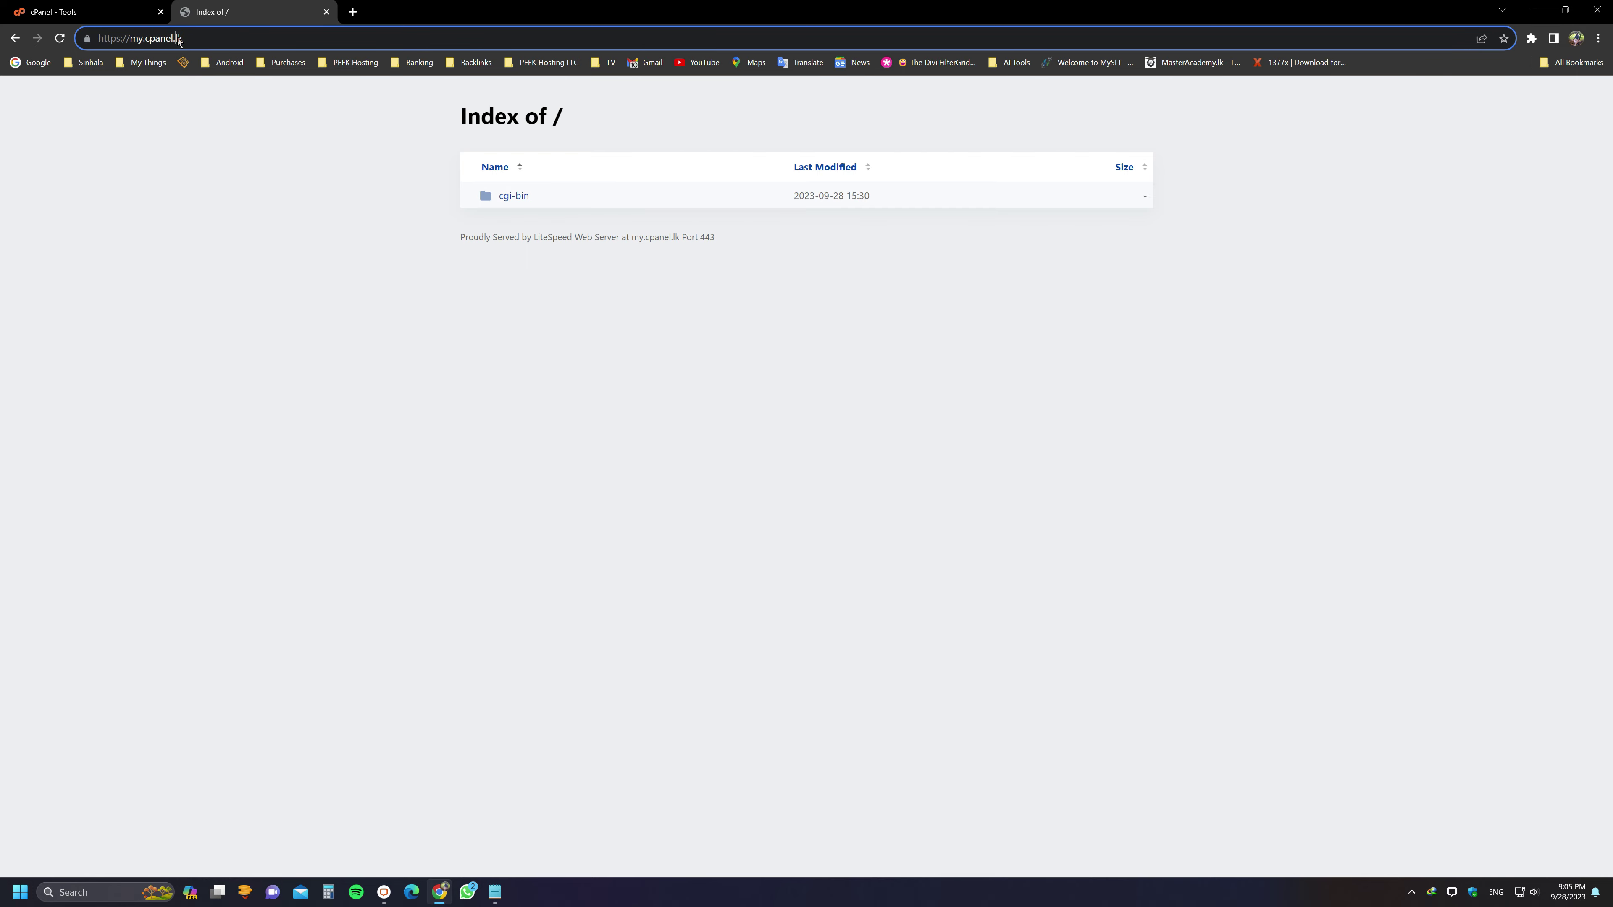
key(BackSpace)
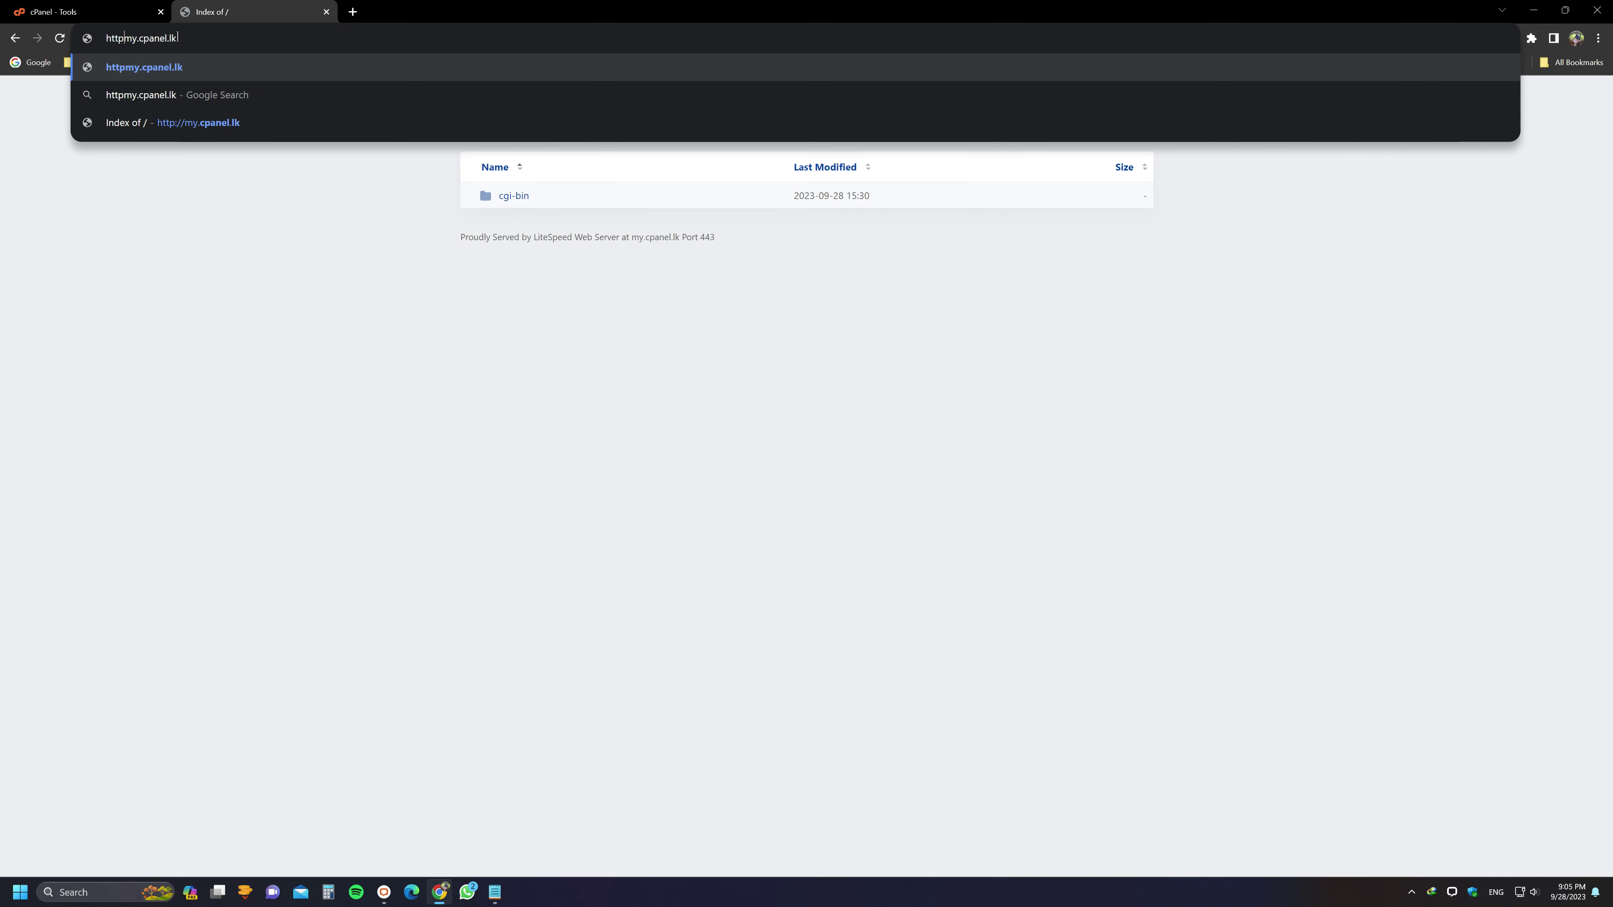
key(Return)
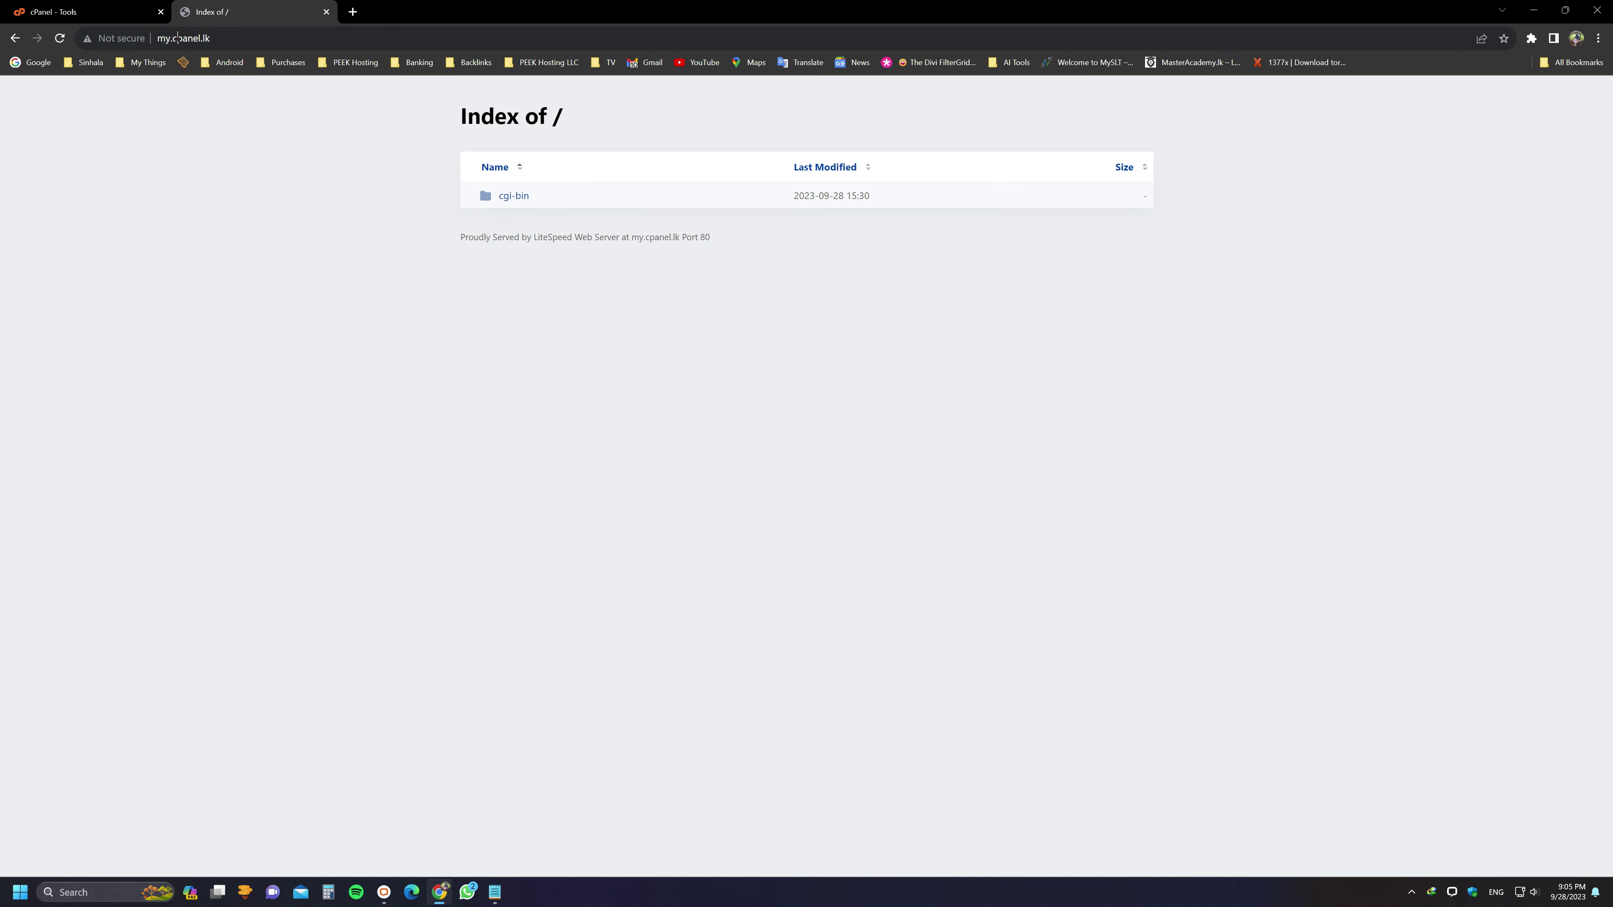
click(60, 39)
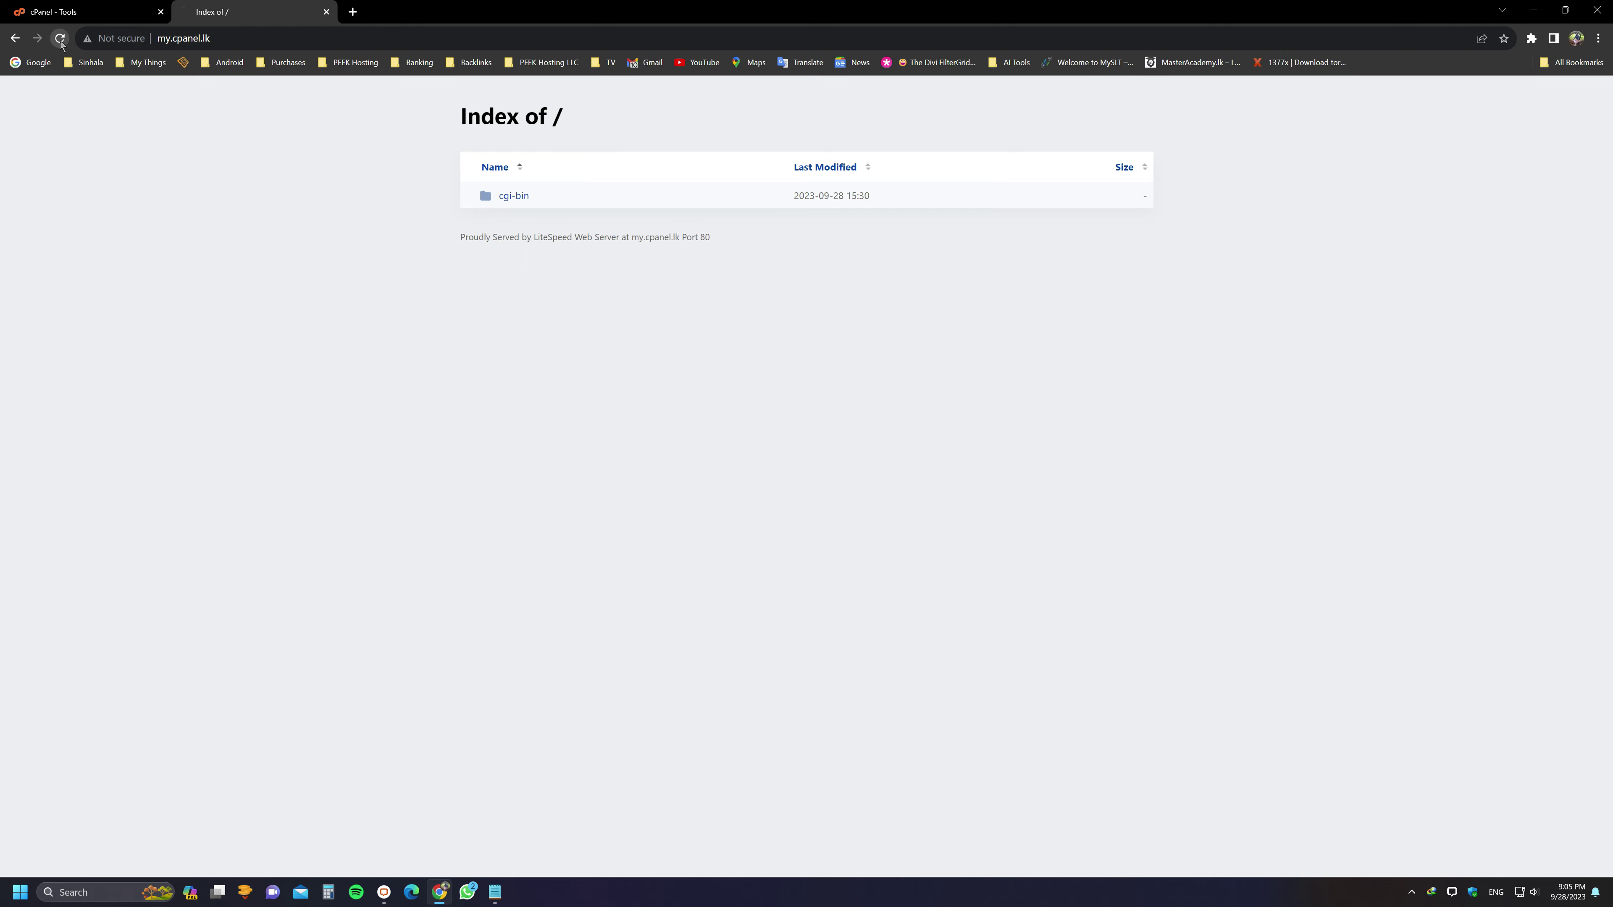
- Go back to the note and add "Did you see?" as a separate paragraph with blank space below it
click(495, 892)
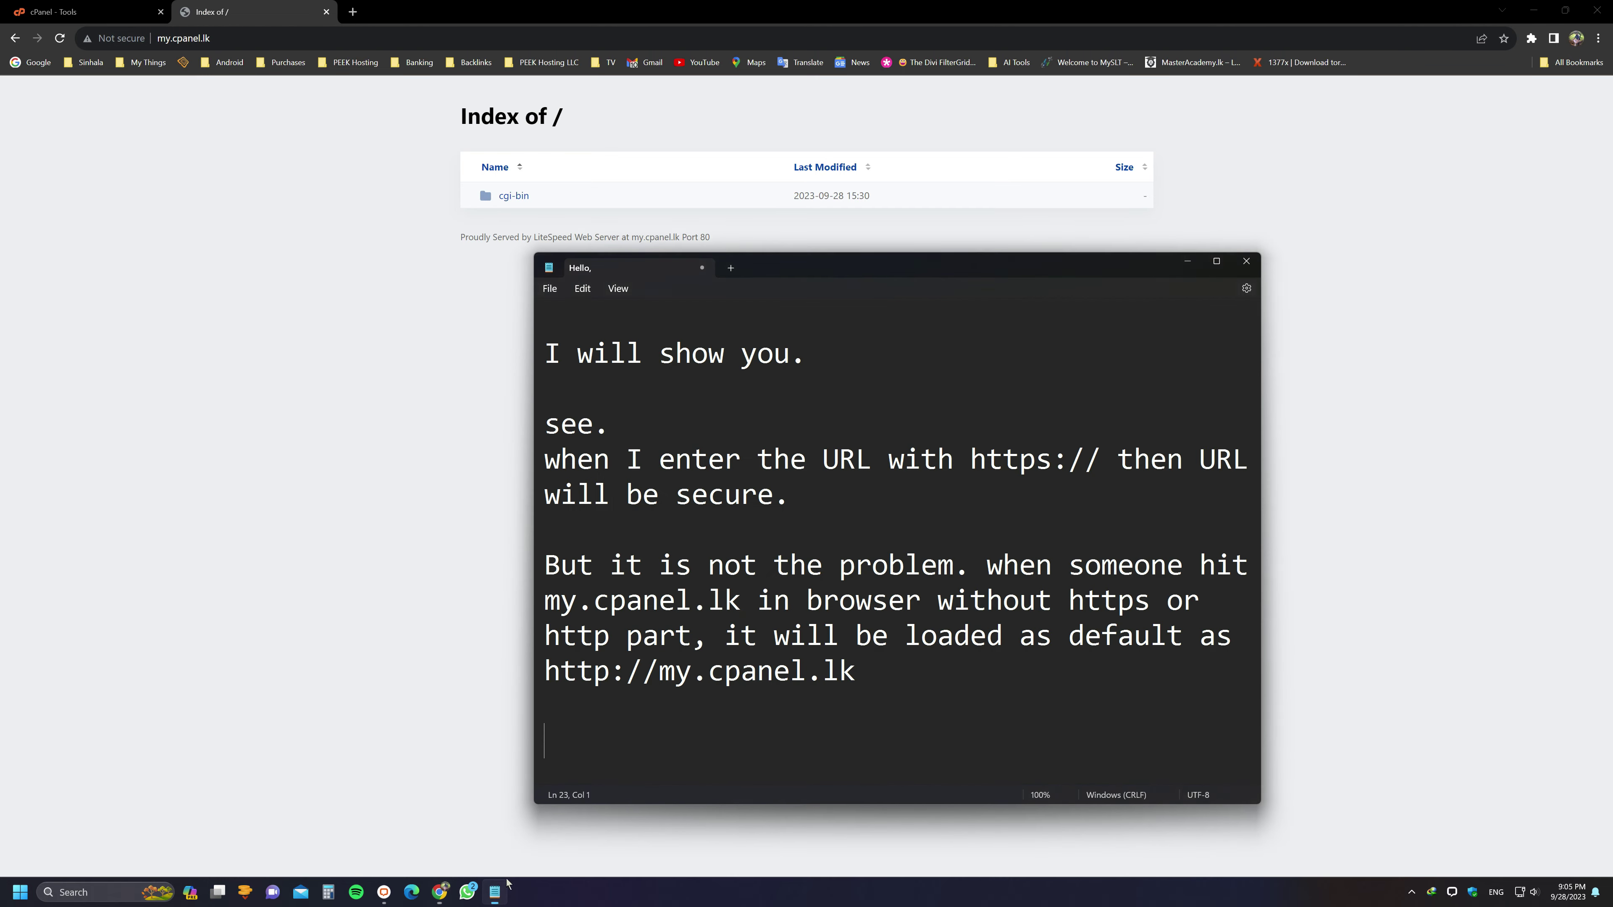
text(Did you see?)
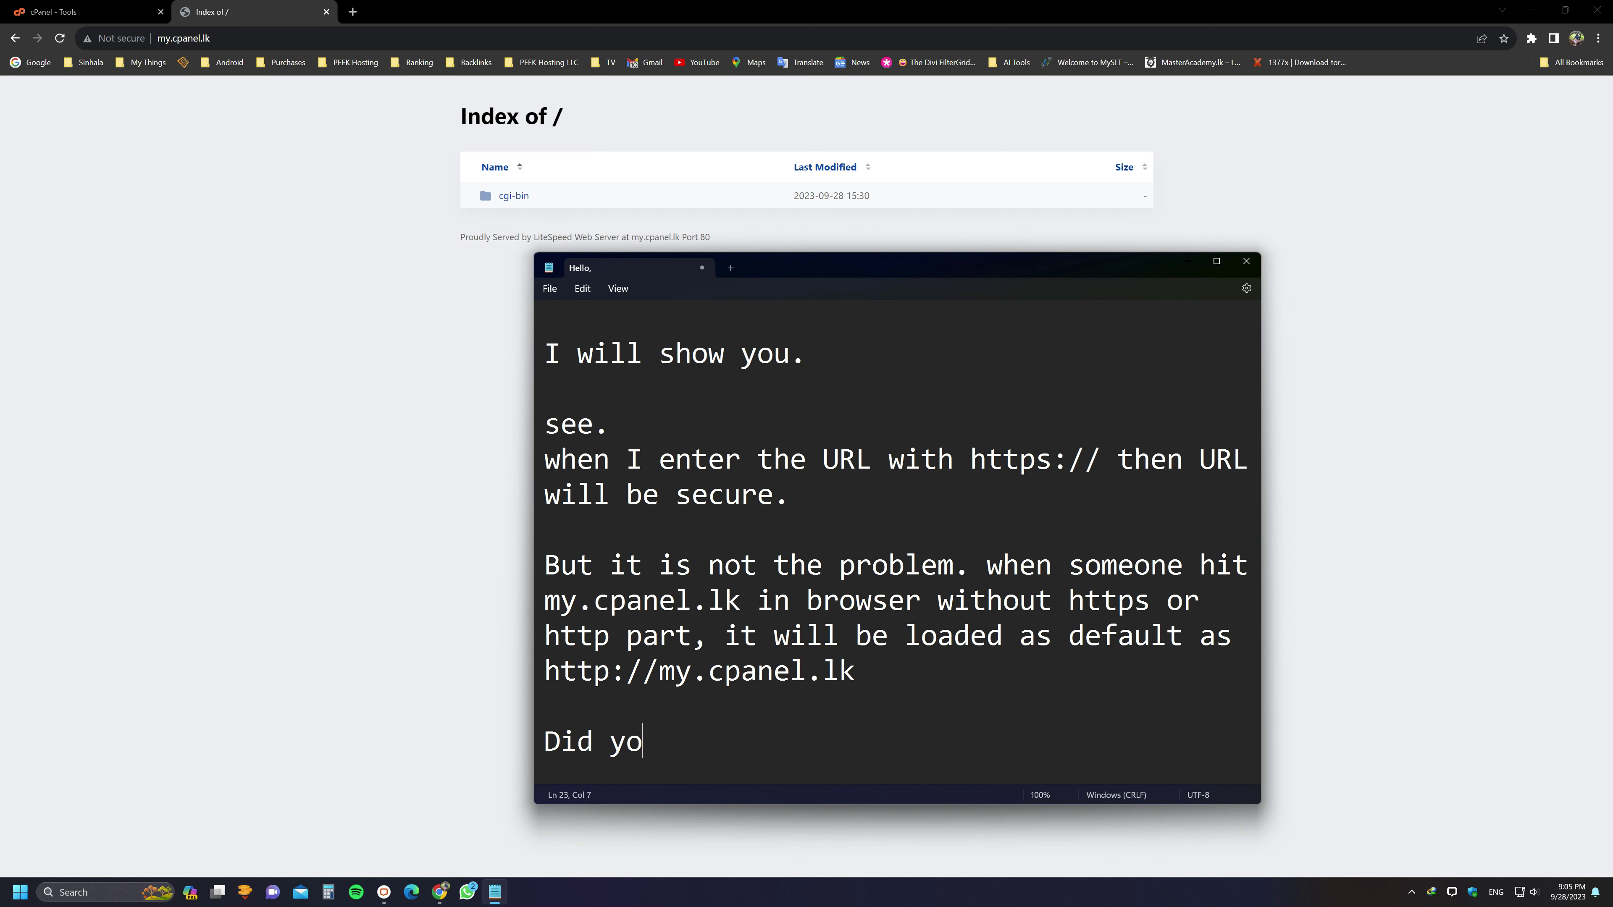
key(Return)
key(Return)
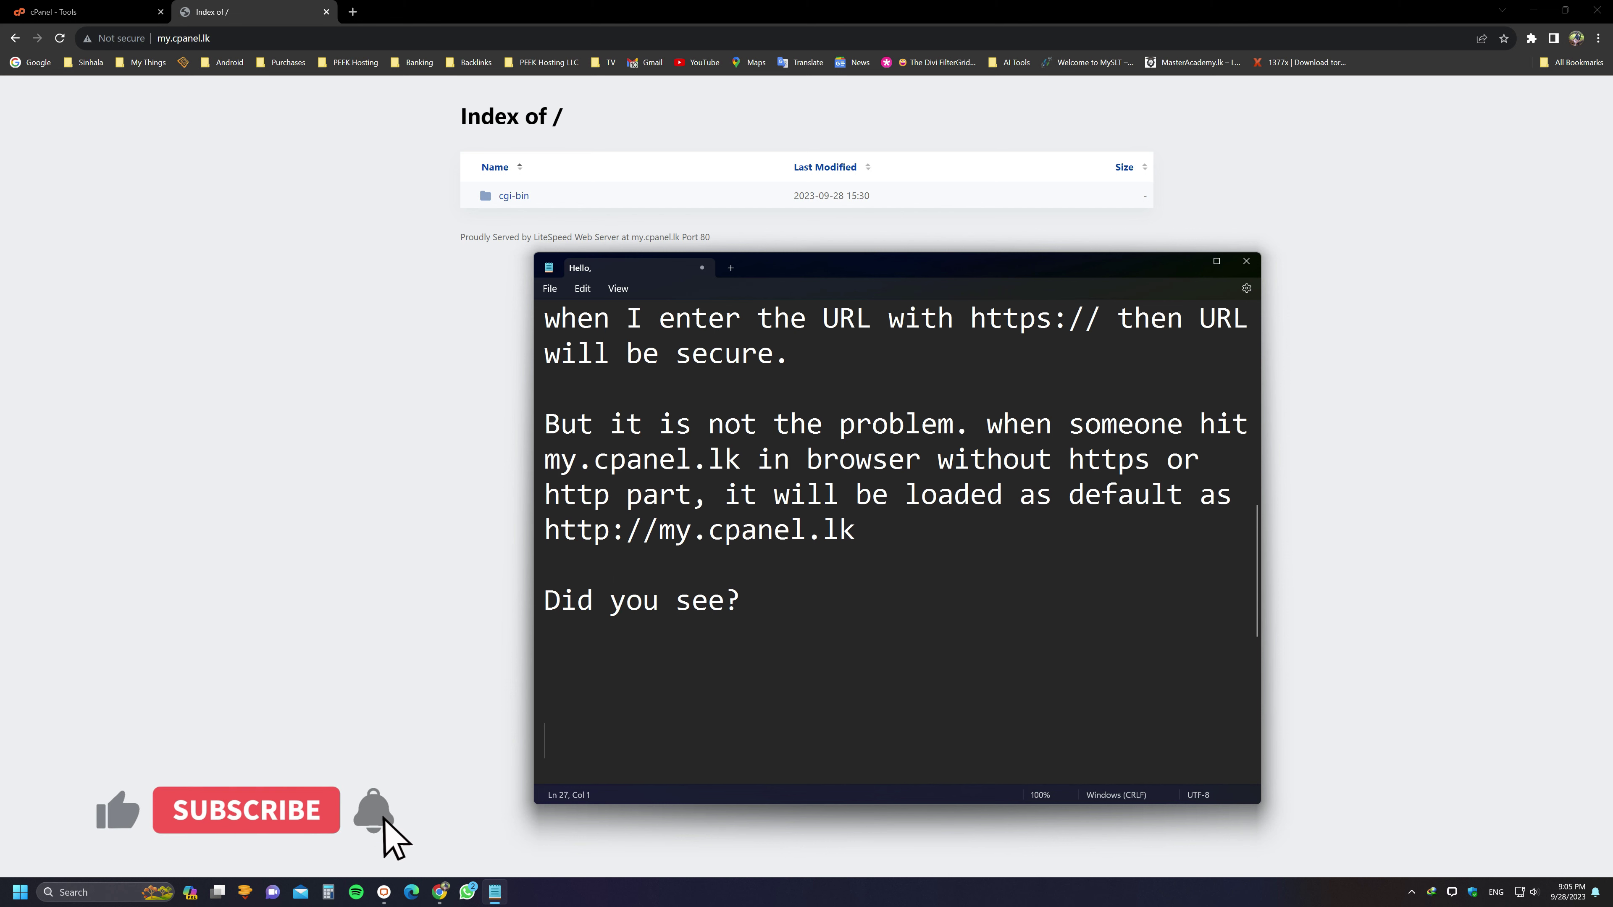
- Add a paragraph reading "So, Now I will set the https url as default by adding simple redirection."
text(So)
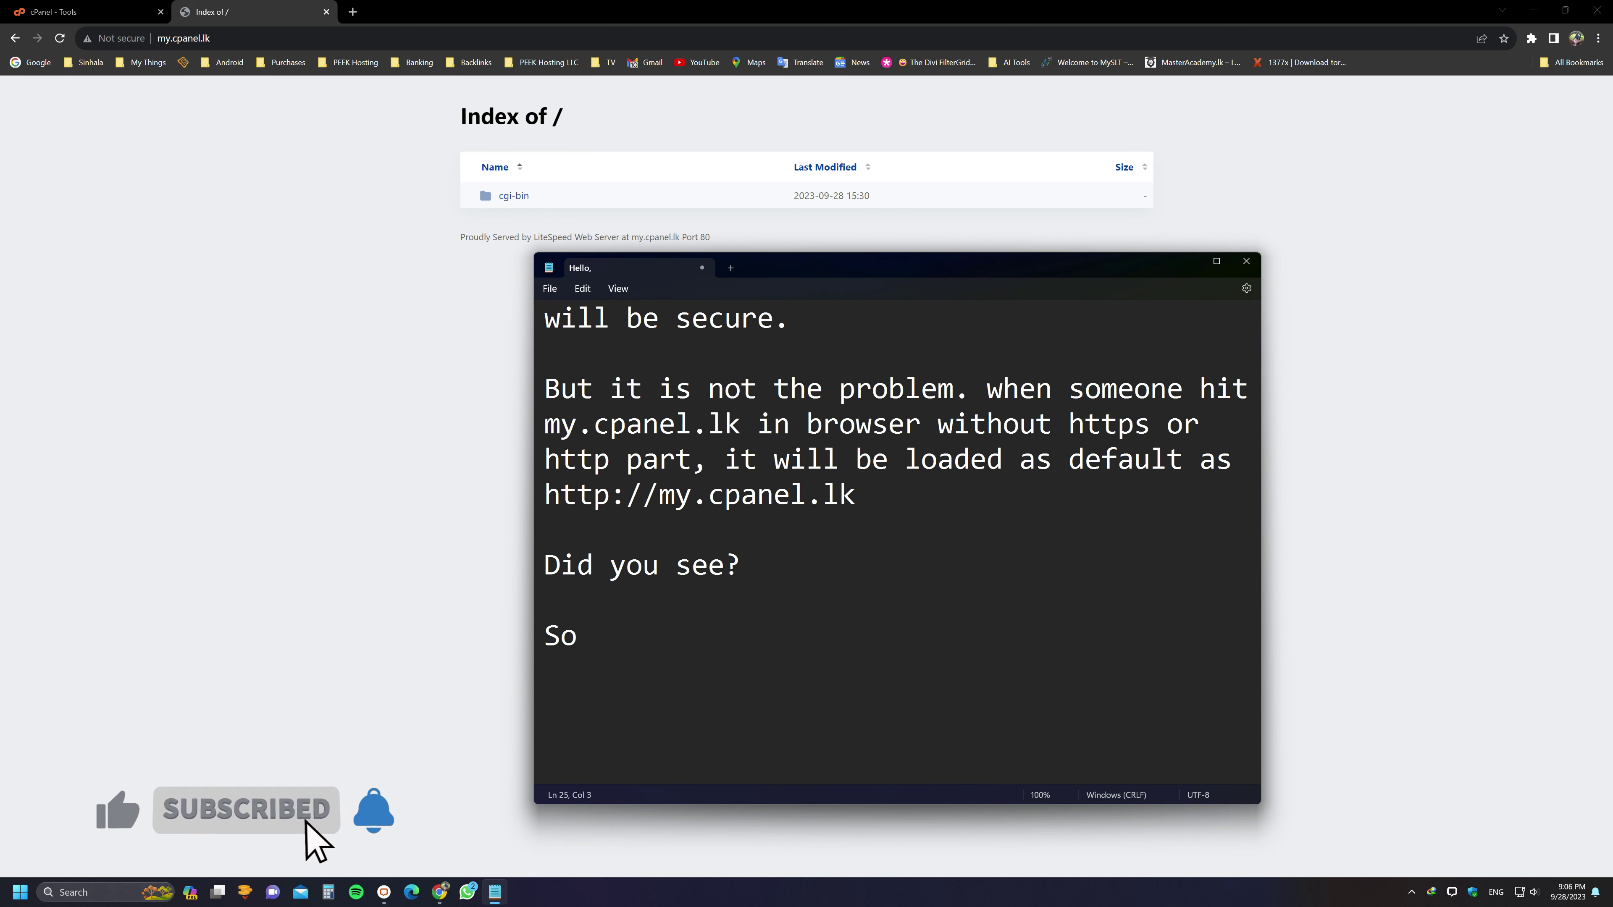
text(, Now I will)
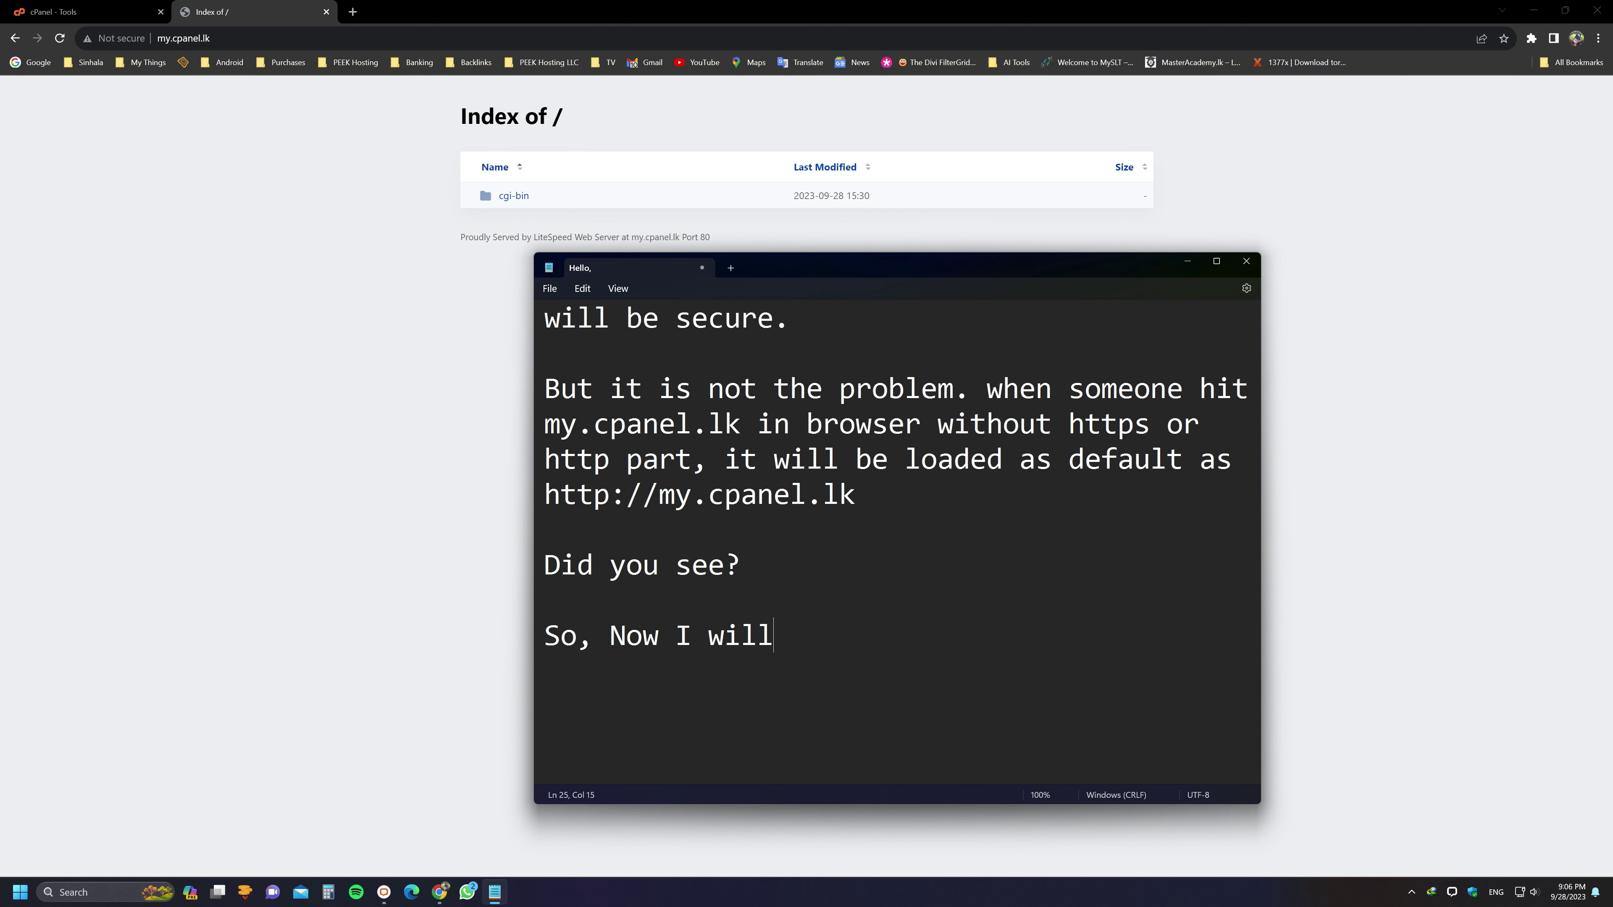
text( set the htt)
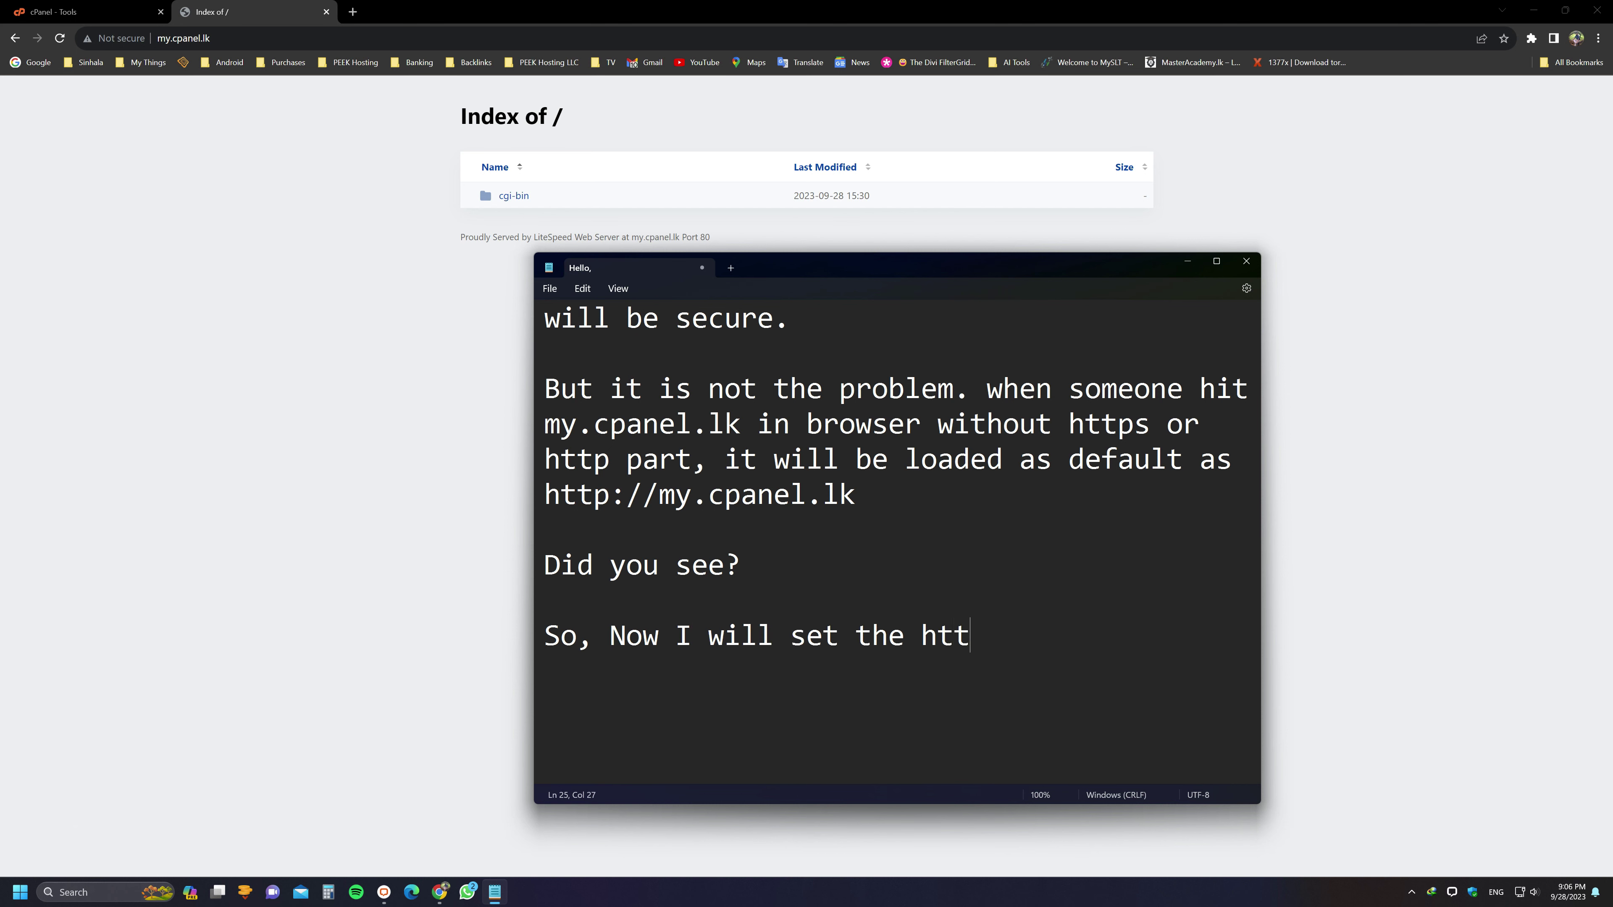
text(ps url as default by)
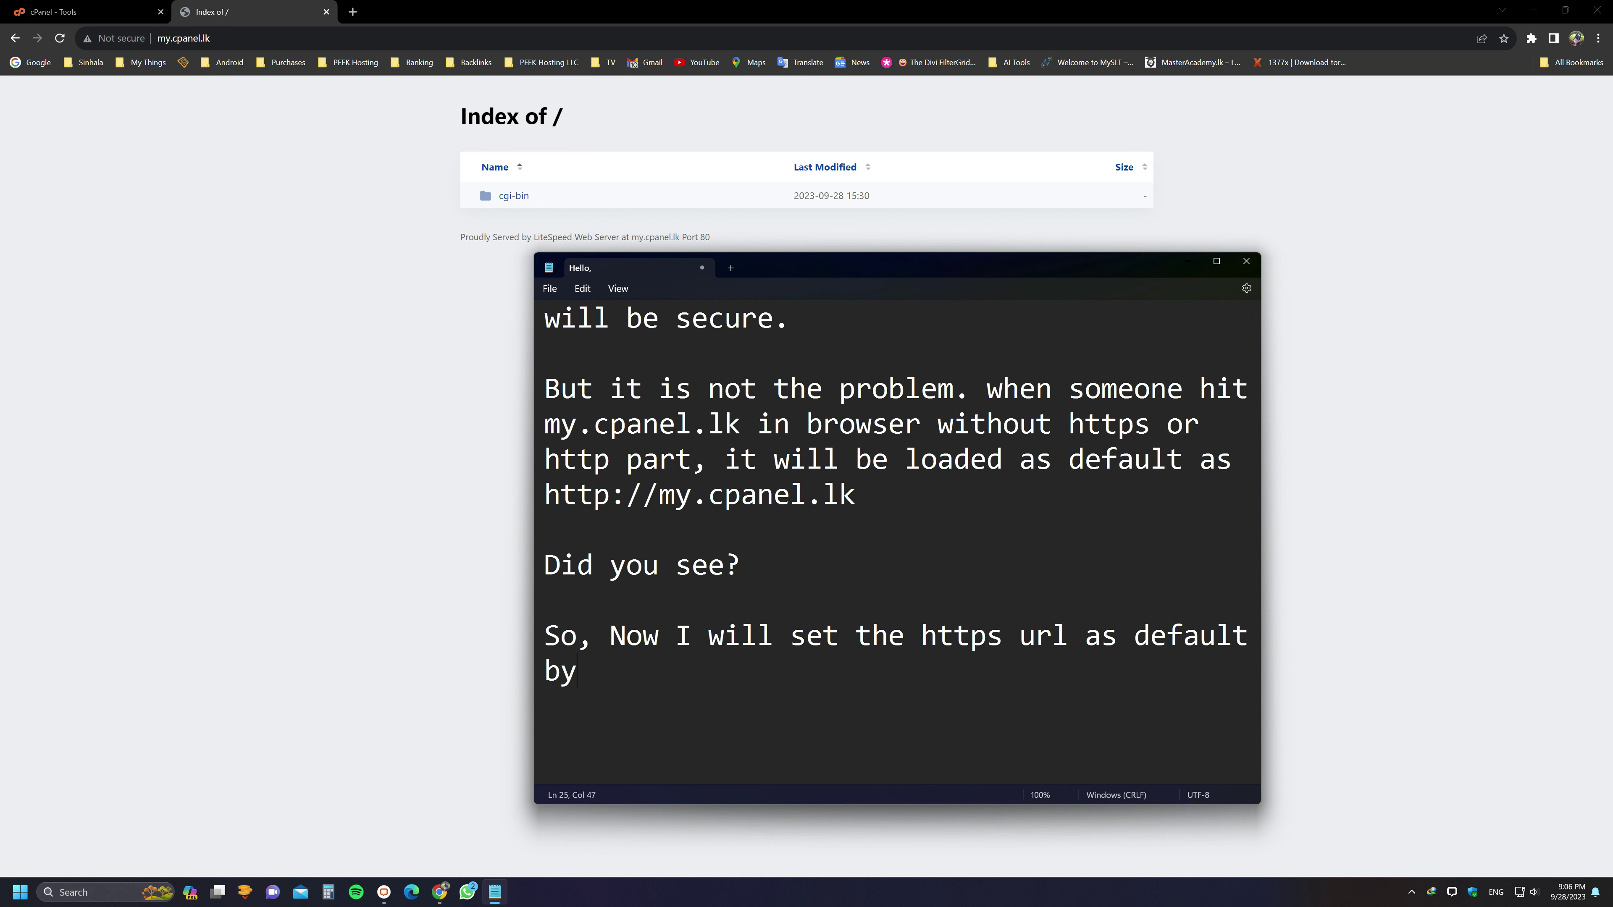
text( adding simple redirection.  )
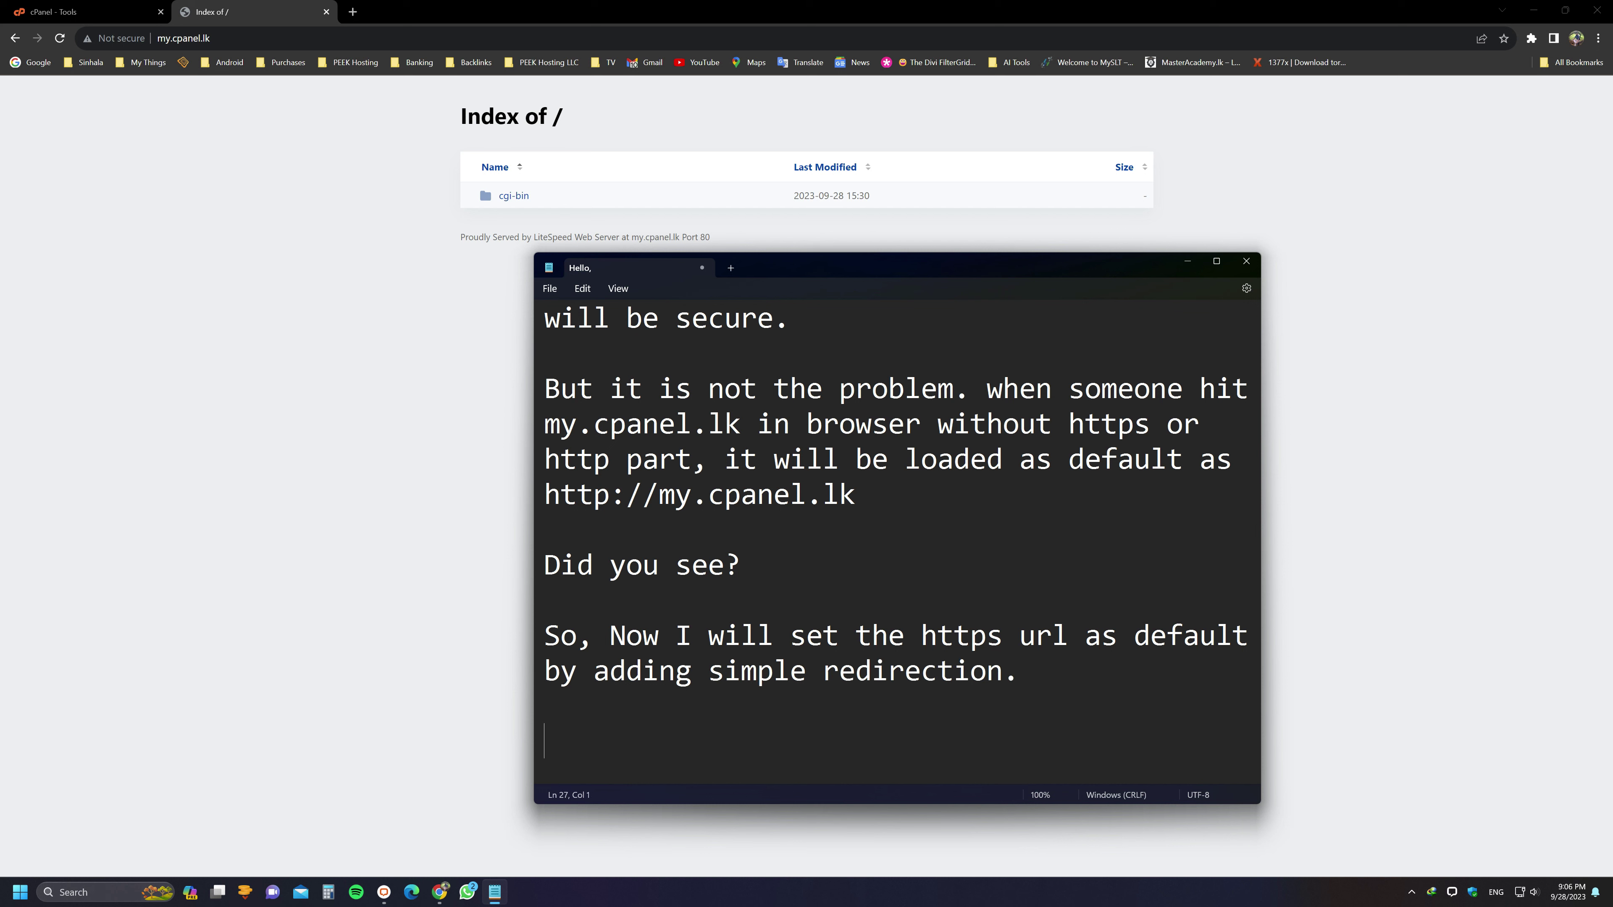
- Write "visit cPanel > Redirect.." as a new paragraph and leave blank space below it in the note
text(visit cPanel > Redirec)
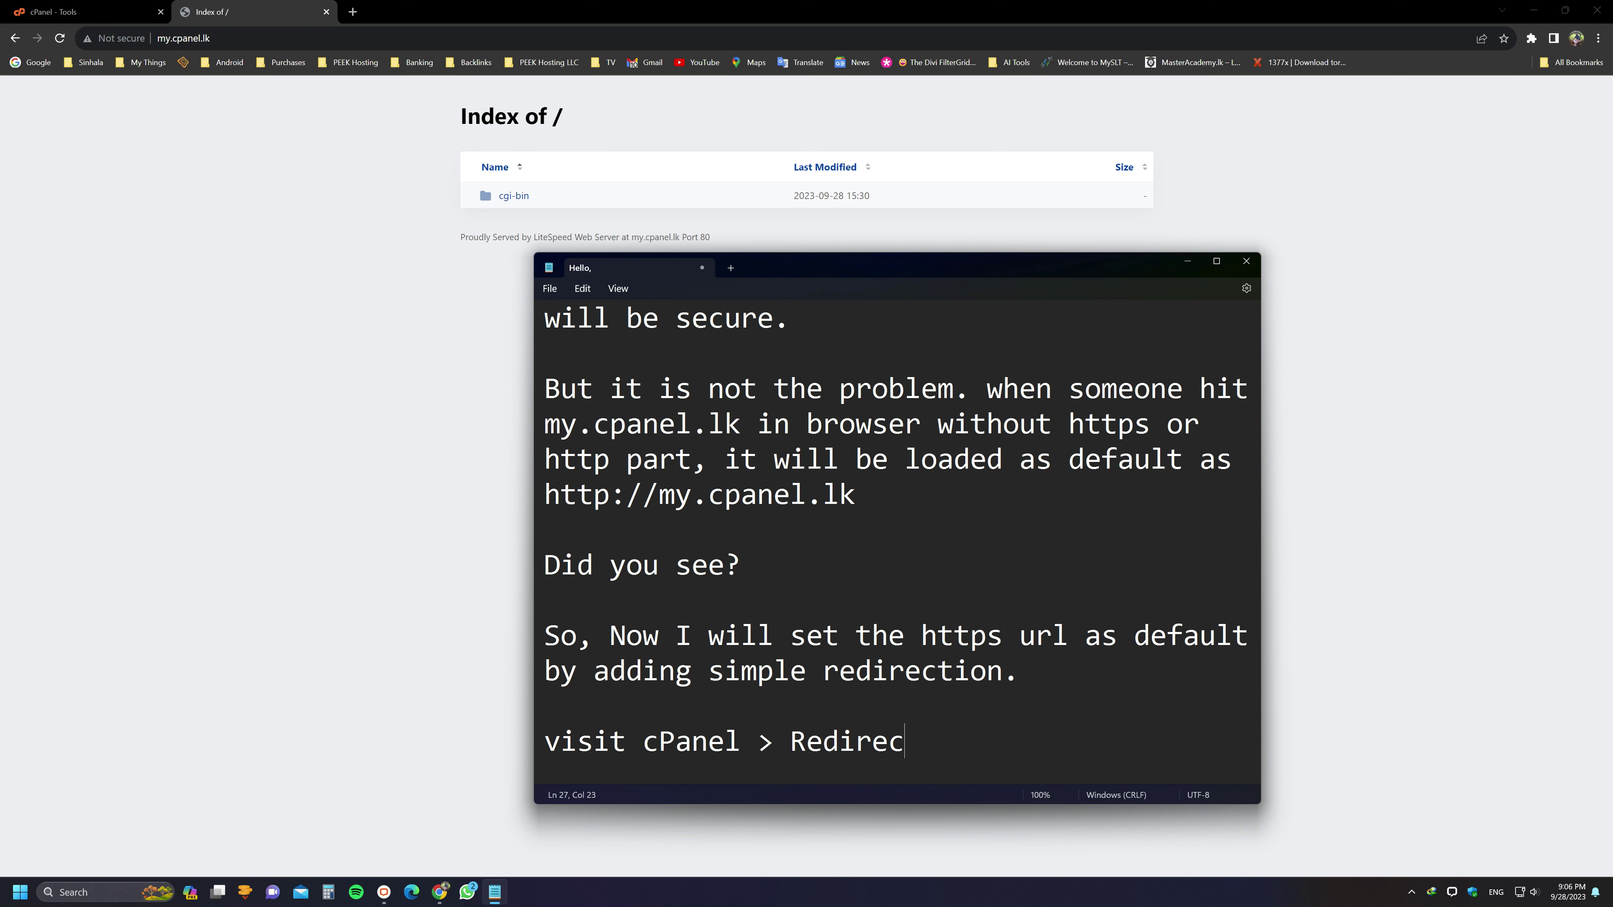
text(t..)
key(Return)
key(Return)
key(Return)
key(Return)
key(Return)
key(Return)
key(Return)
key(Return)
key(Return)
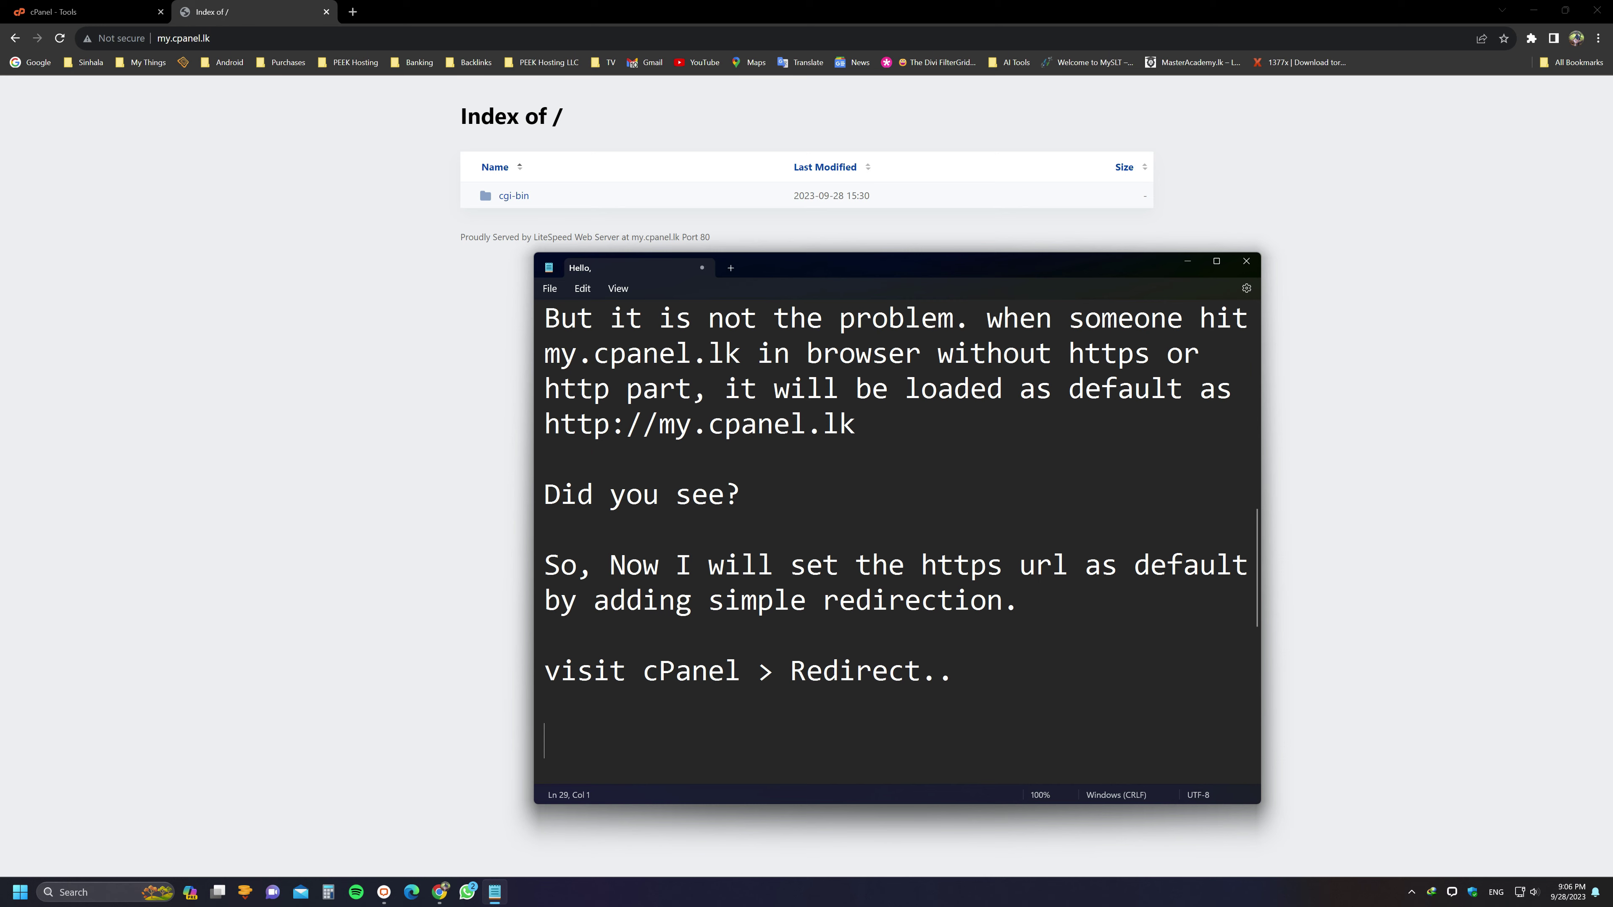
- Switch back to the cPanel Tools page in Chrome and open Redirects from the Domains section
click(495, 892)
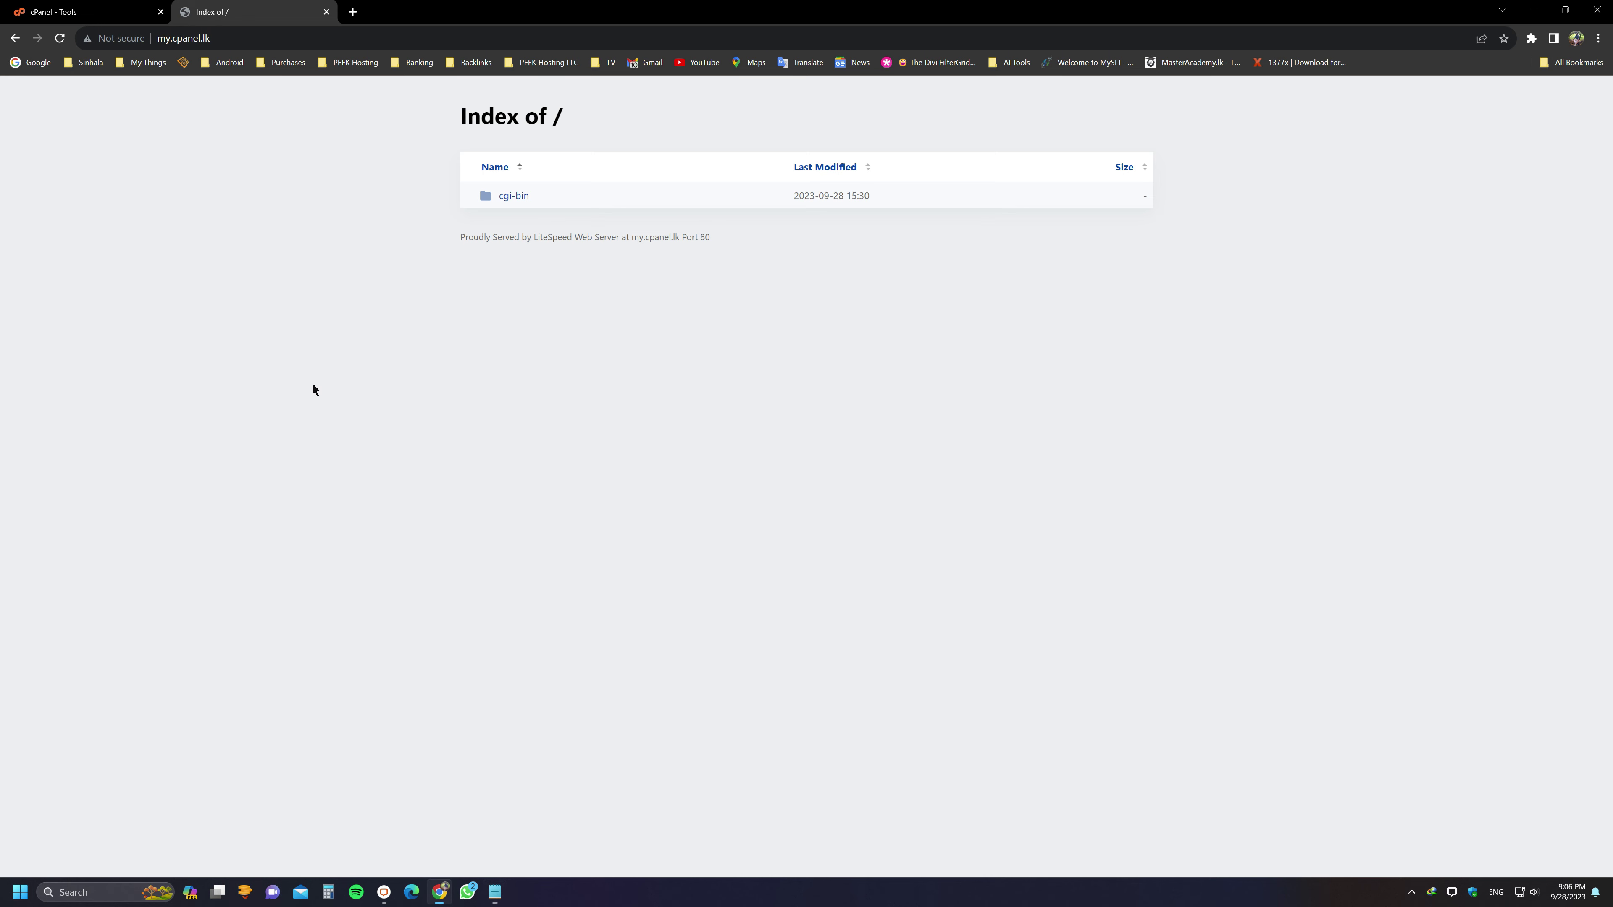
click(54, 12)
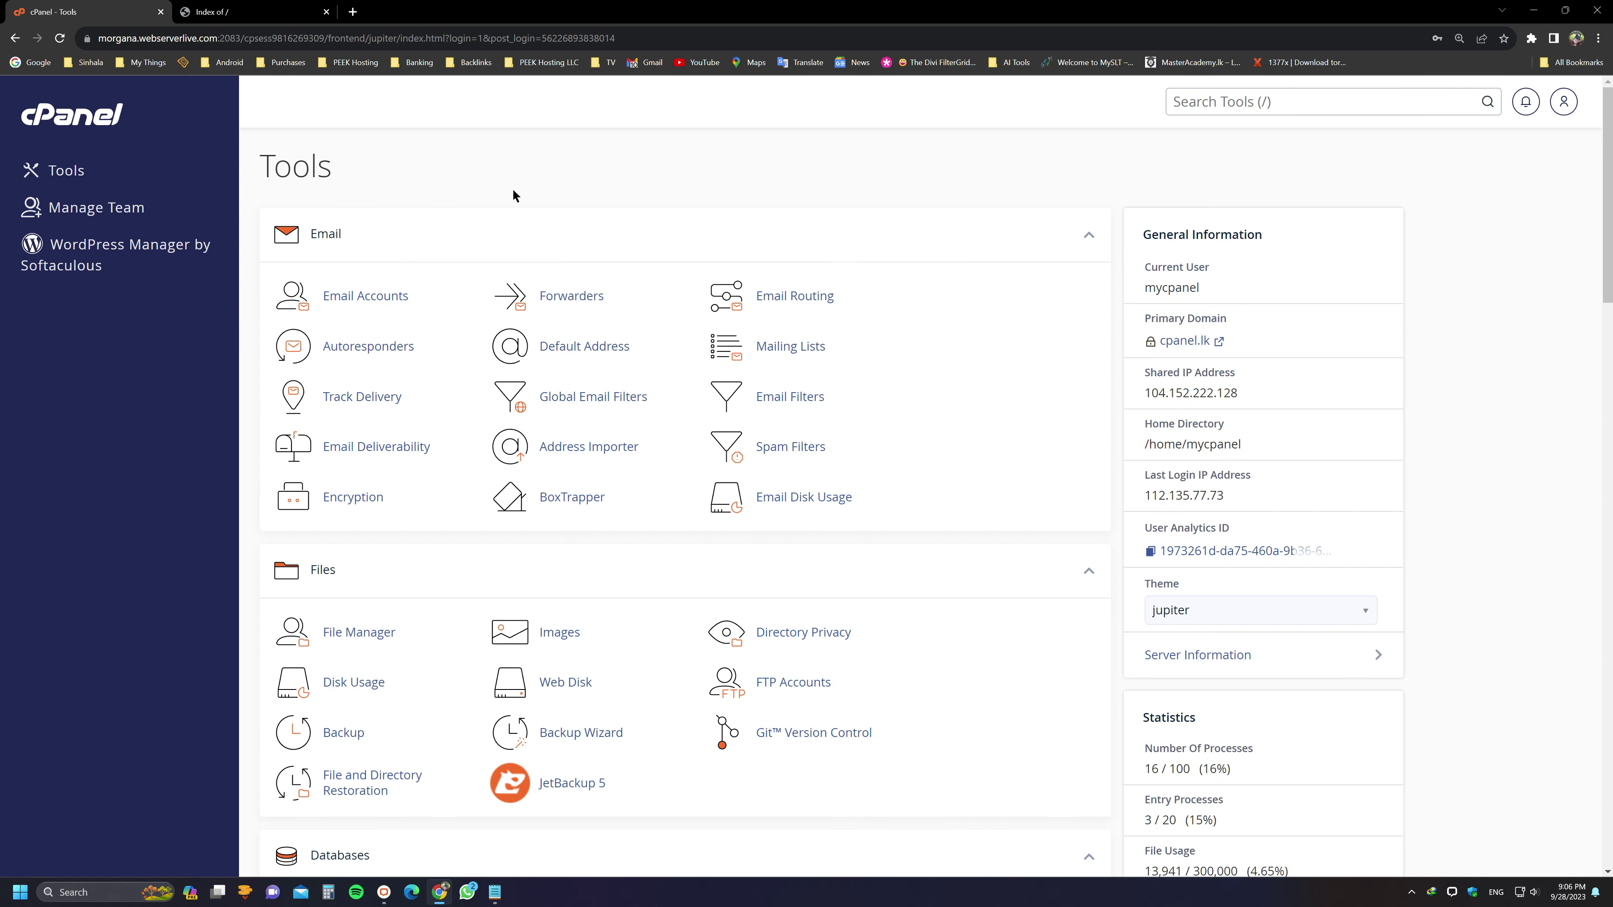
scroll(513, 190, down, 6)
scroll(513, 191, down, 3)
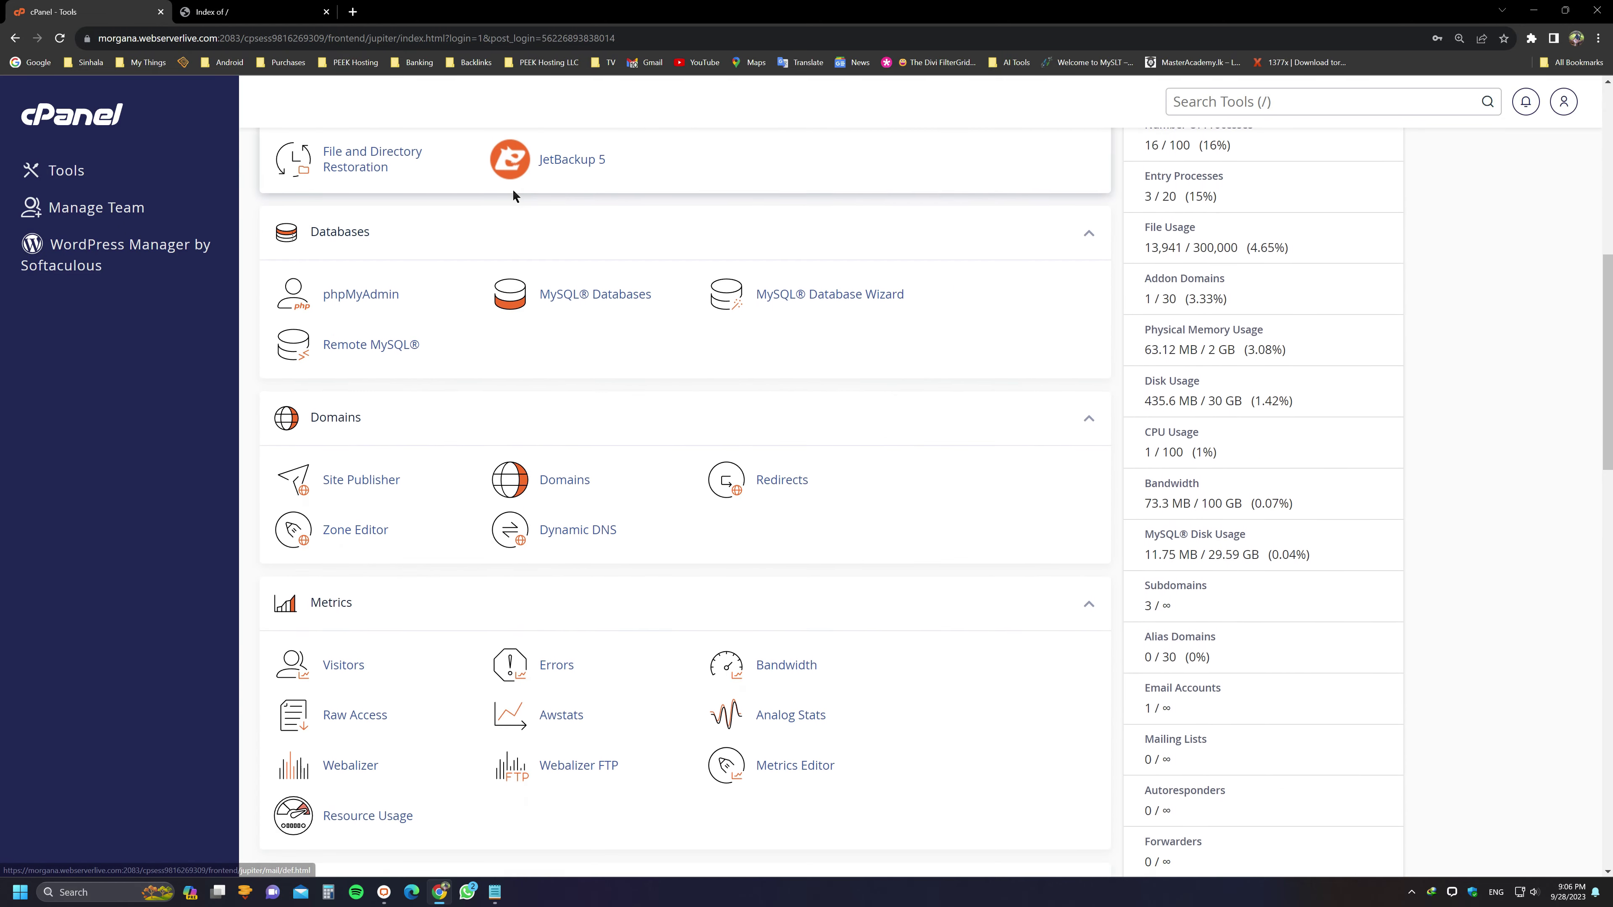
scroll(513, 191, down, 1)
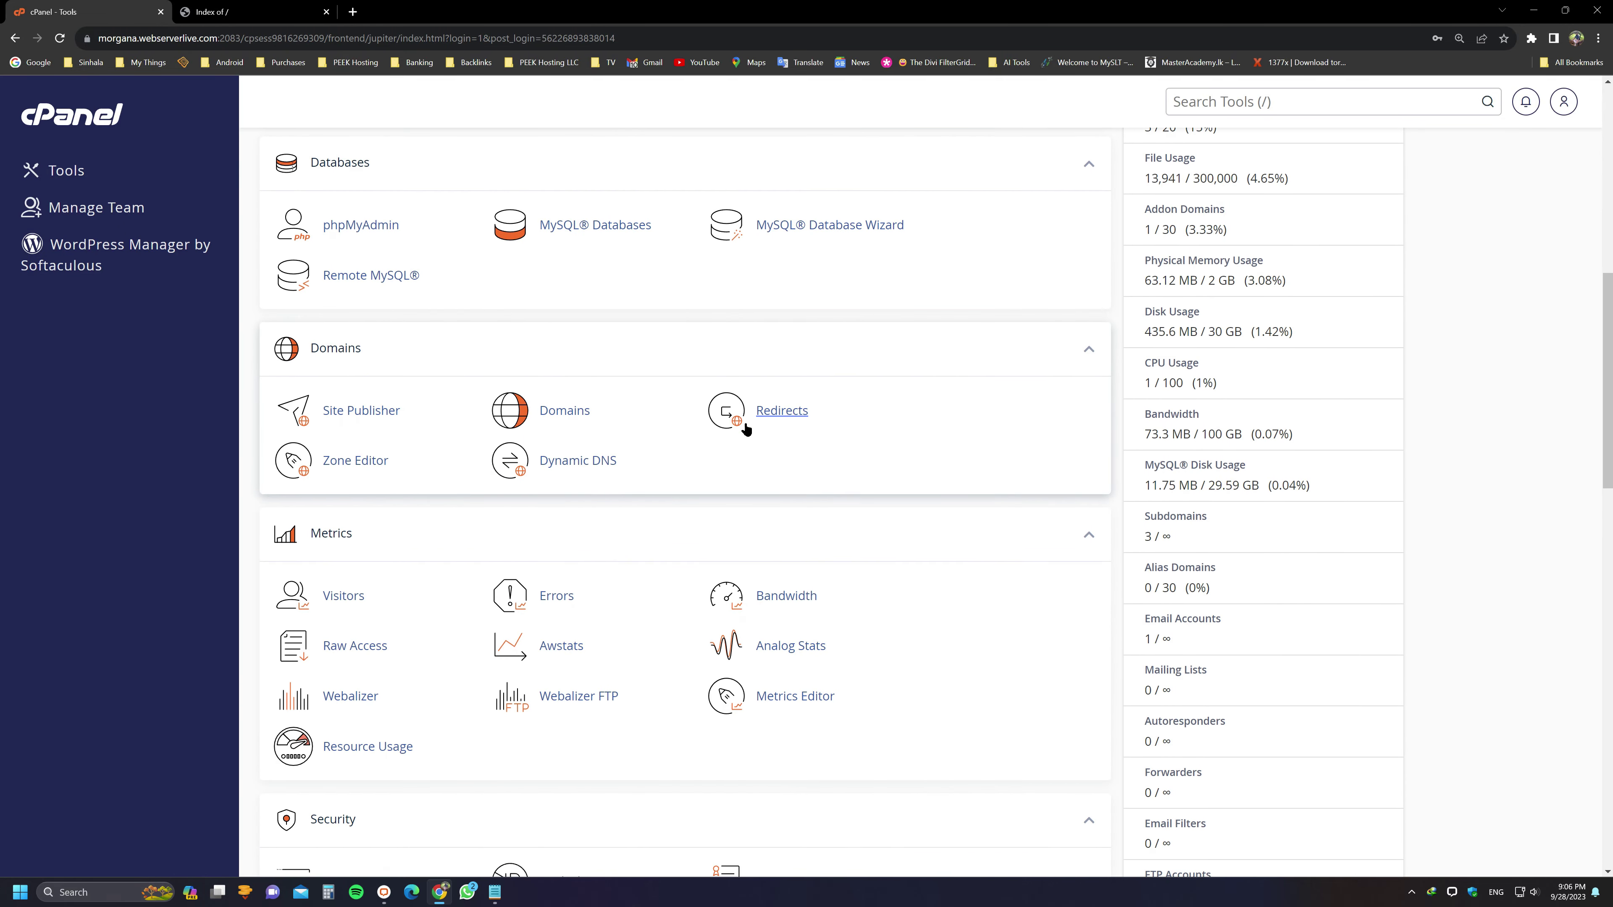
click(792, 413)
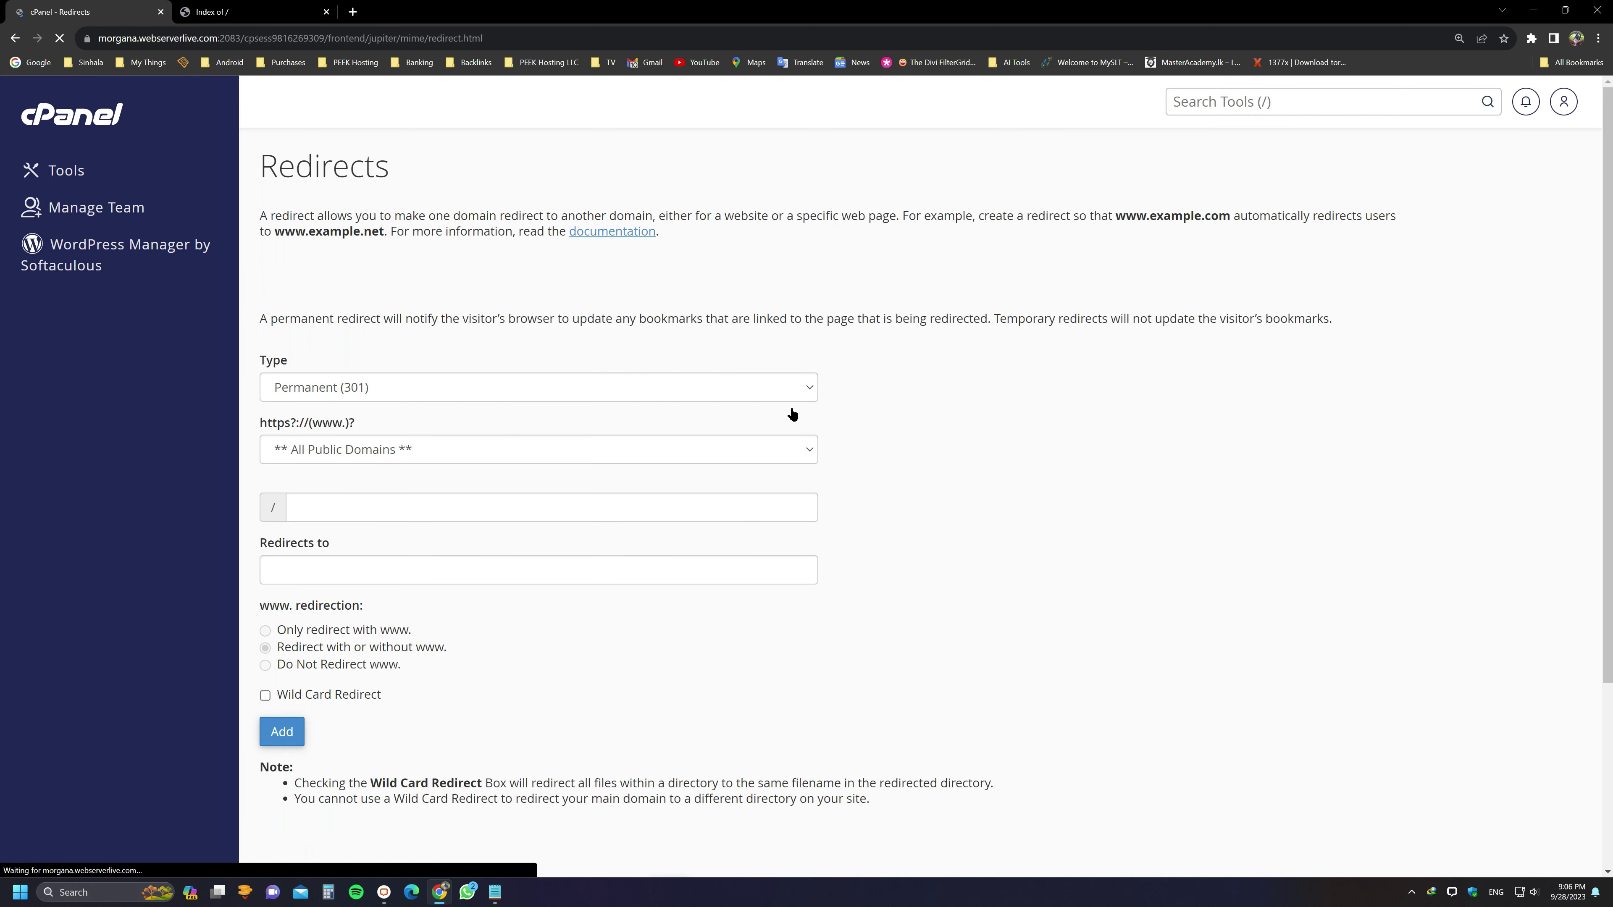
- Bring up the note, move its window clear of the redirect form, and add the lines "Type:" and "It should be Permanent (301)"
click(494, 892)
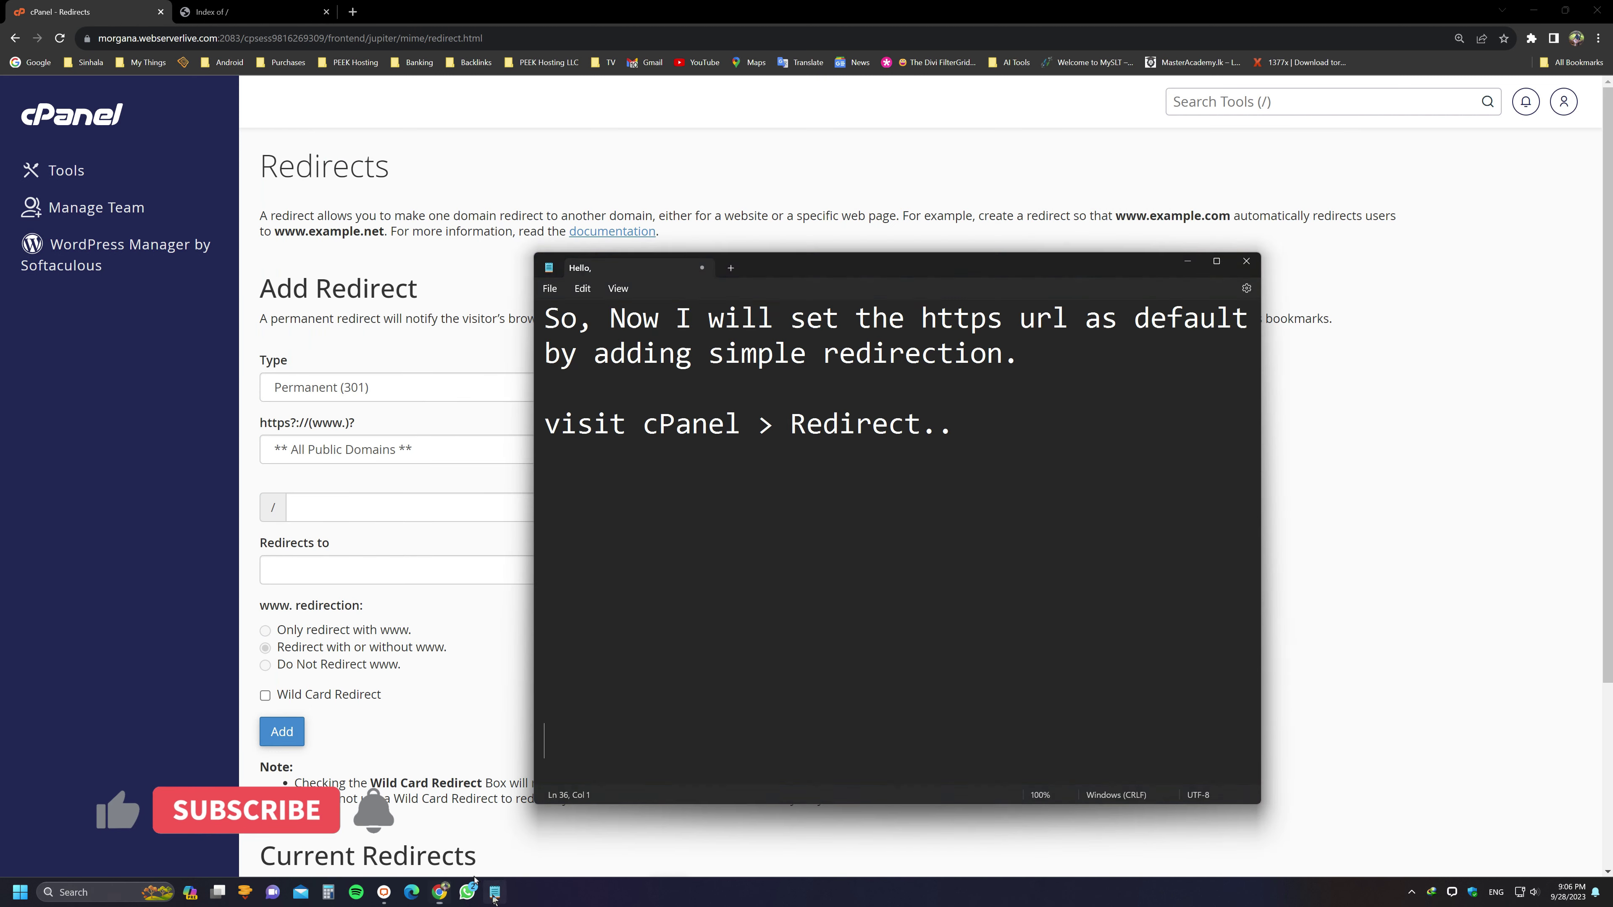
drag(651, 269, 1014, 263)
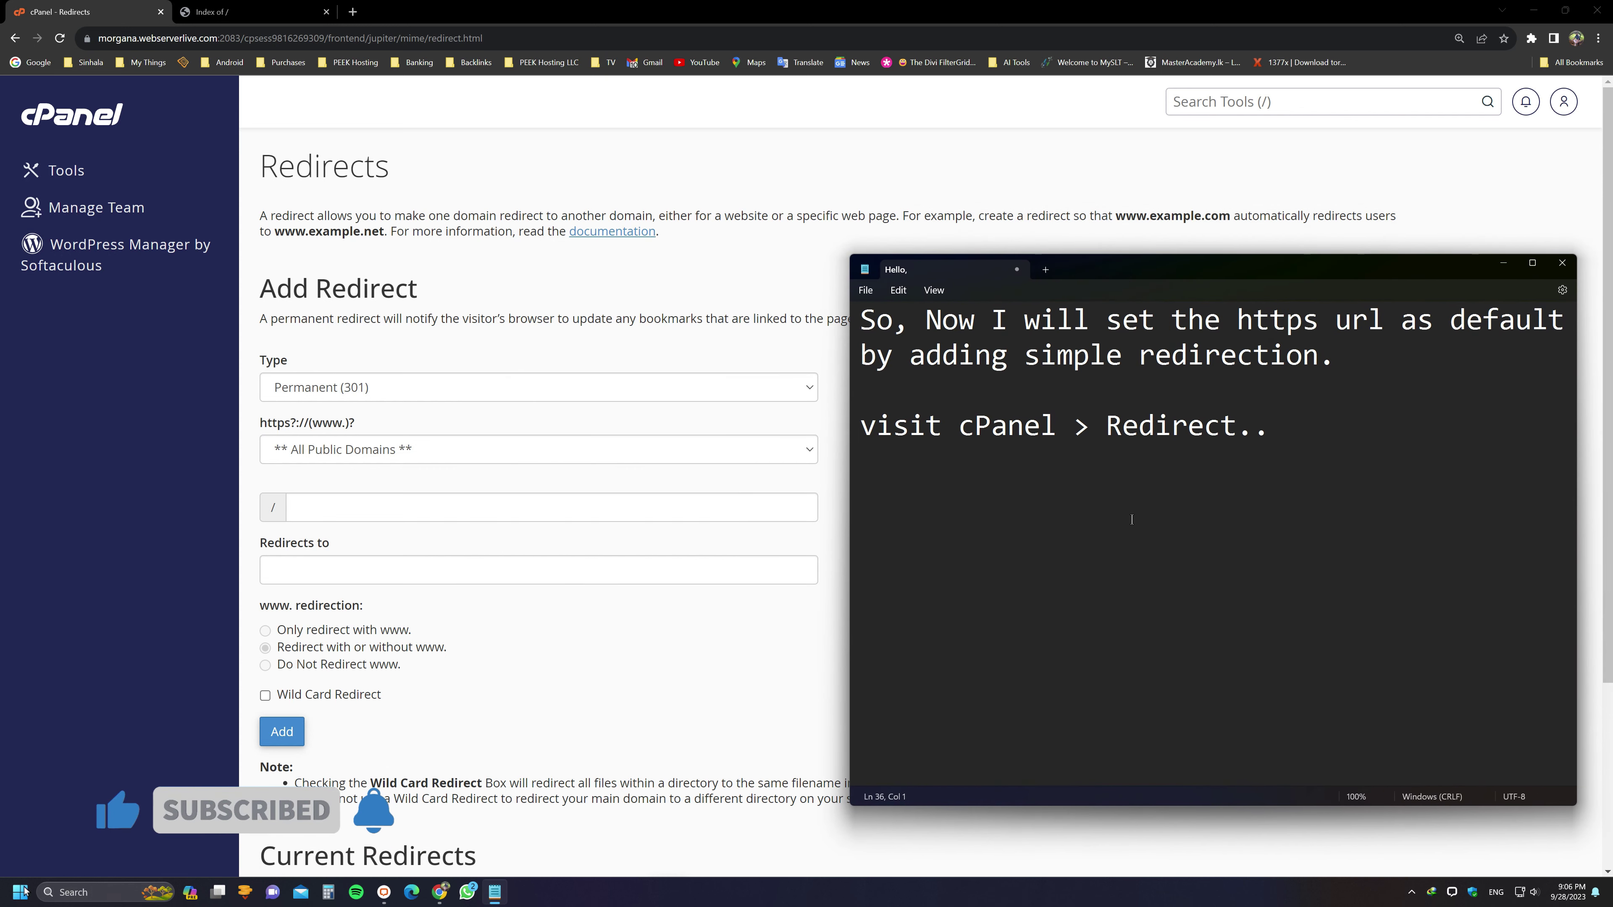
click(1230, 537)
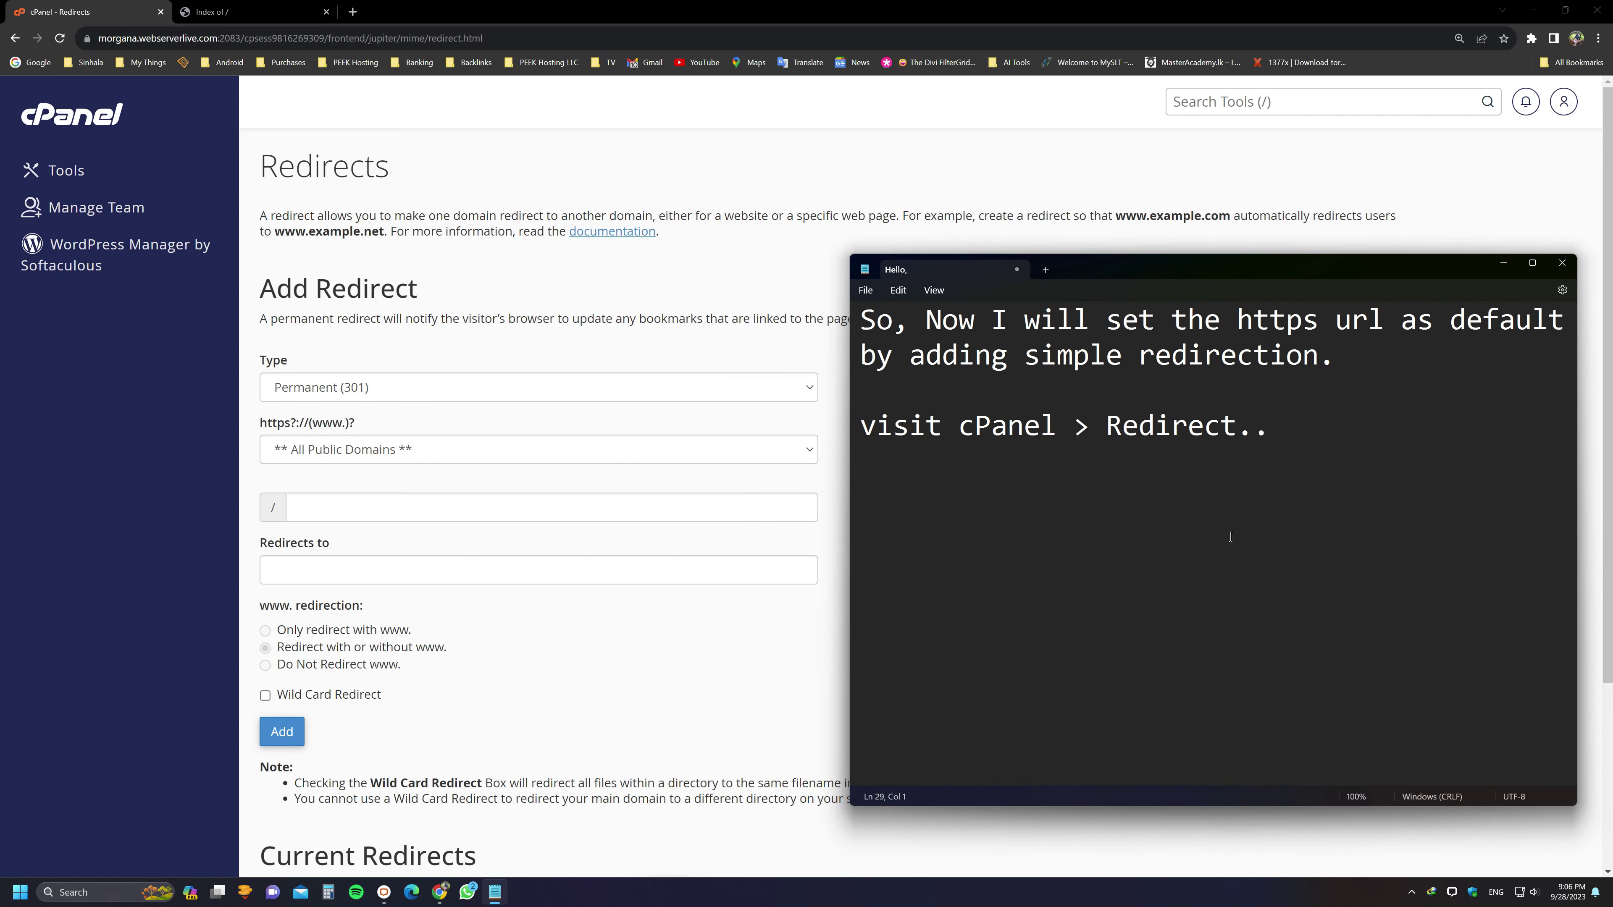
text(Type)
text(It i)
key(BackSpace)
text(shou)
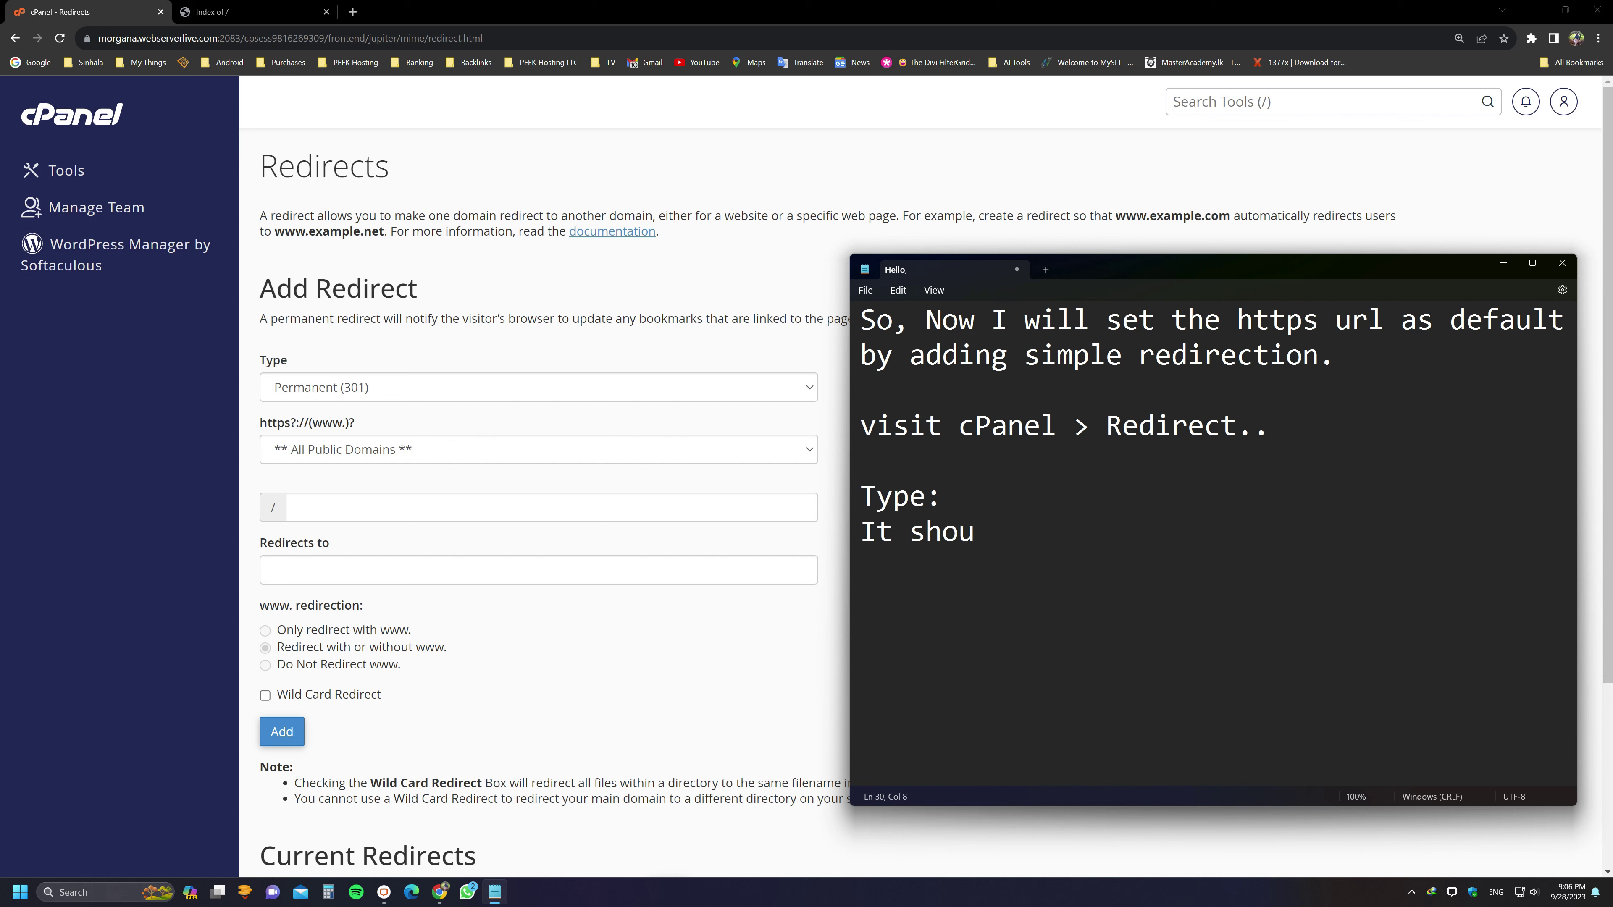
text(ld be Perm)
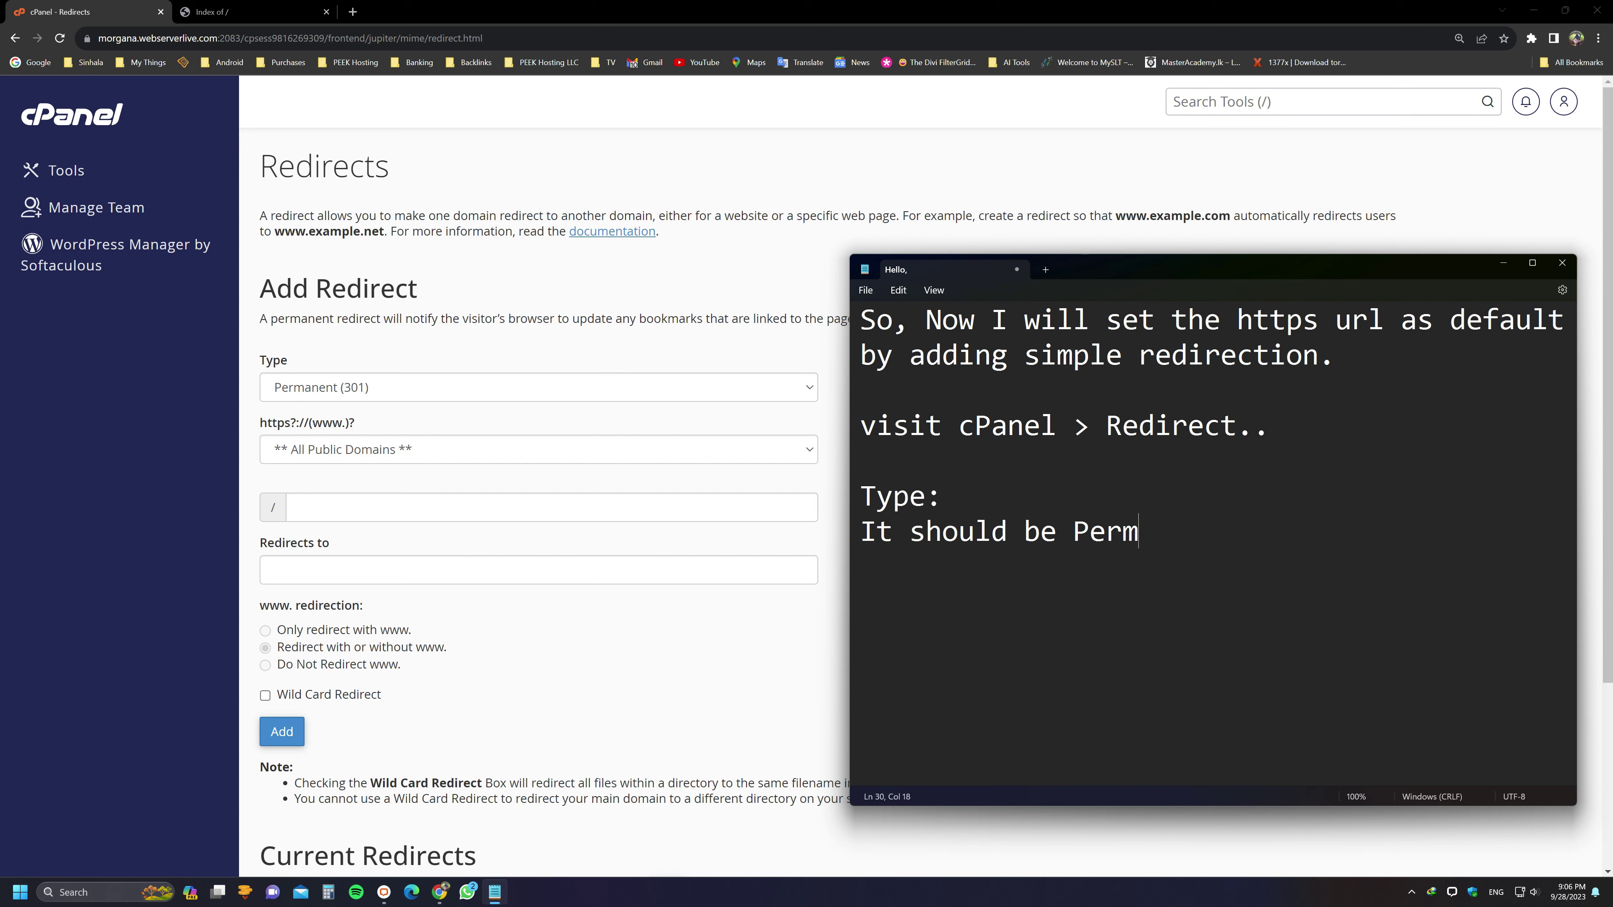
text(anent (301))
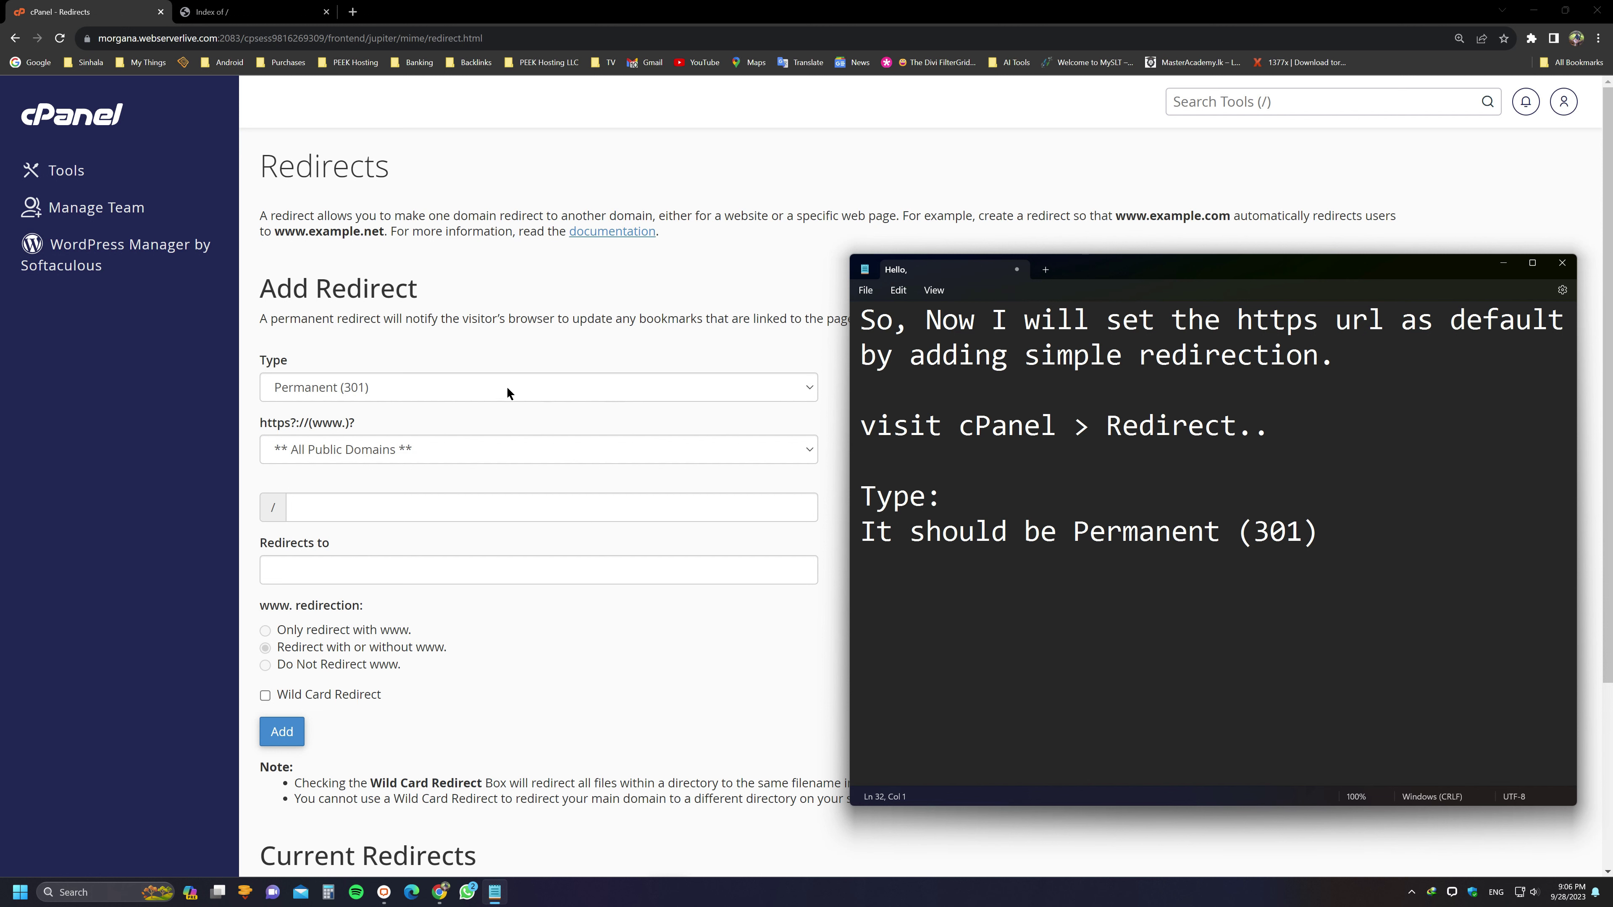
drag(252, 427, 355, 426)
key(ctrl+c)
click(495, 893)
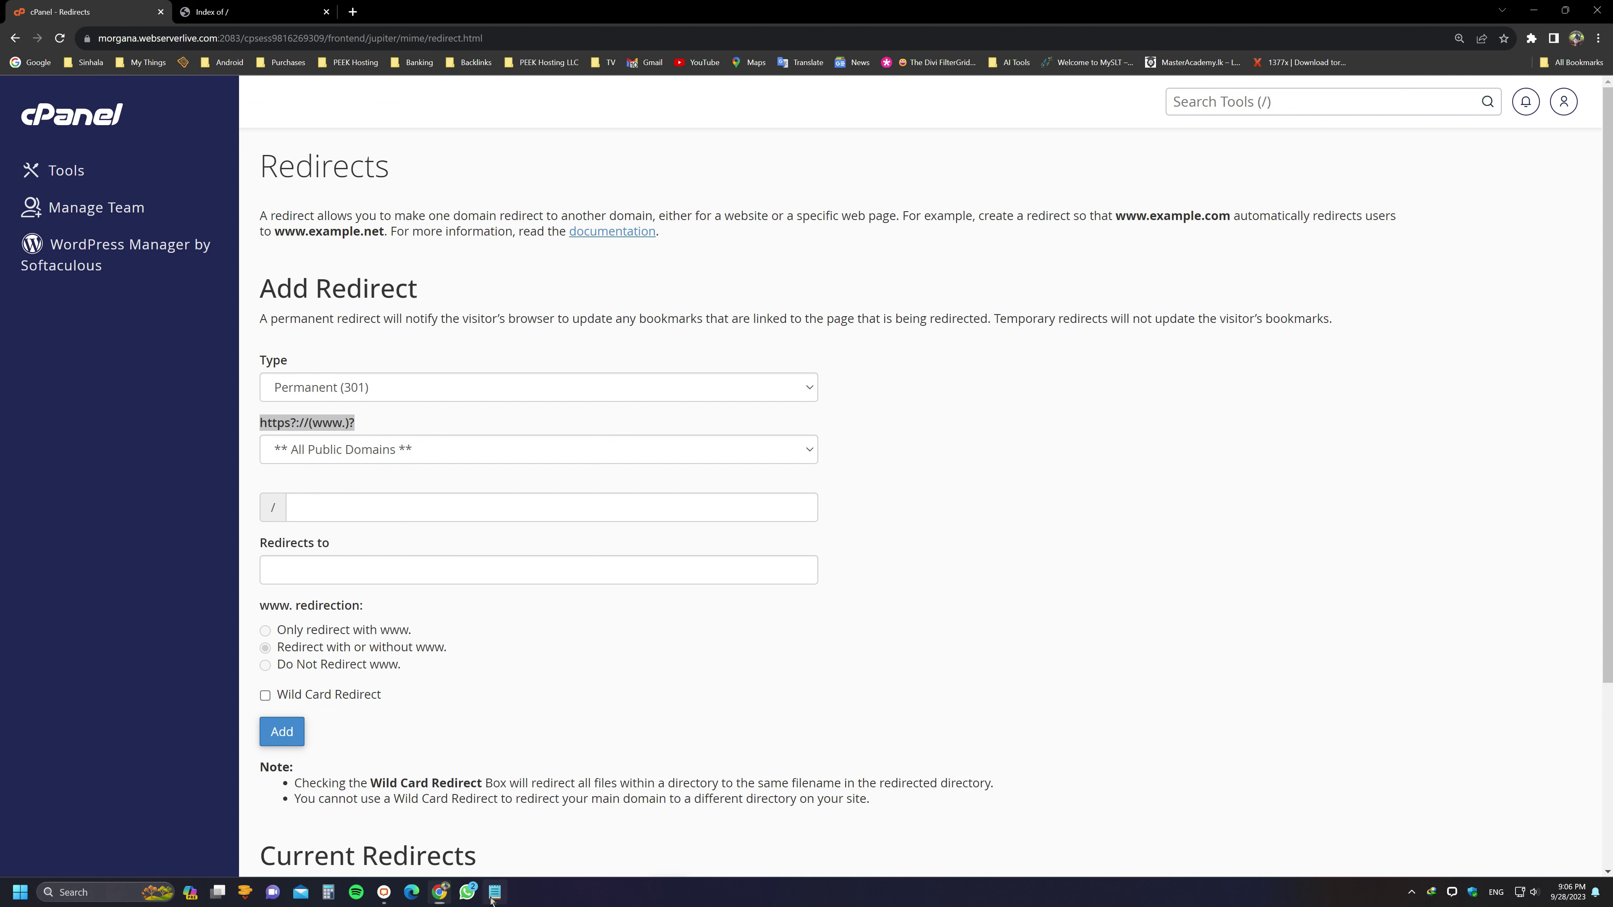
key(ctrl+v)
text(this )
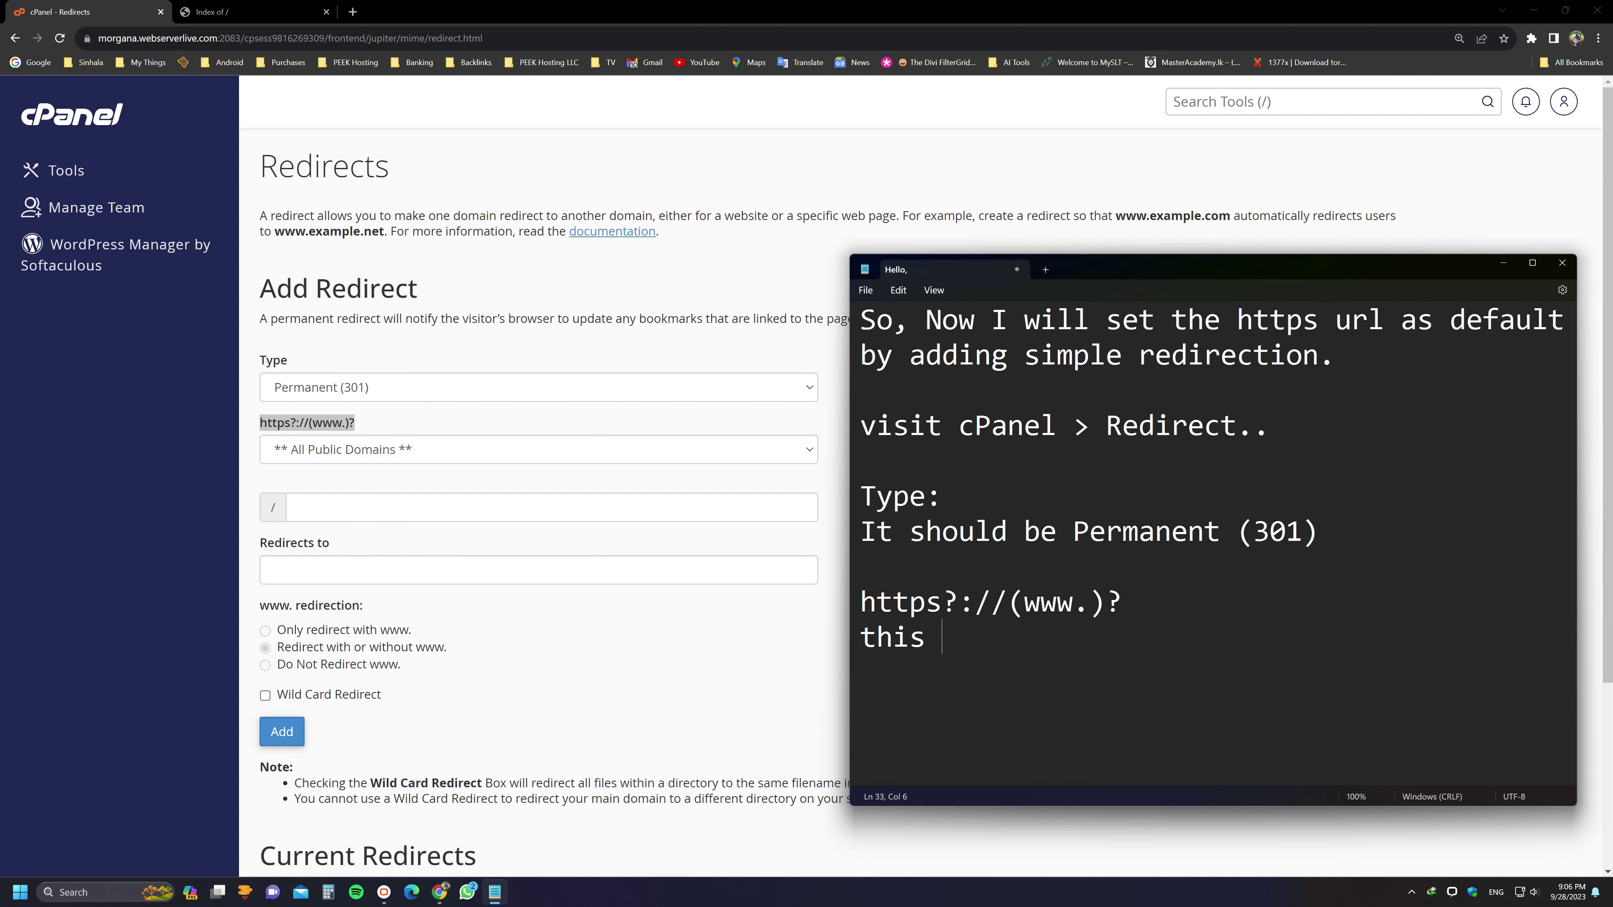
text(part should be )
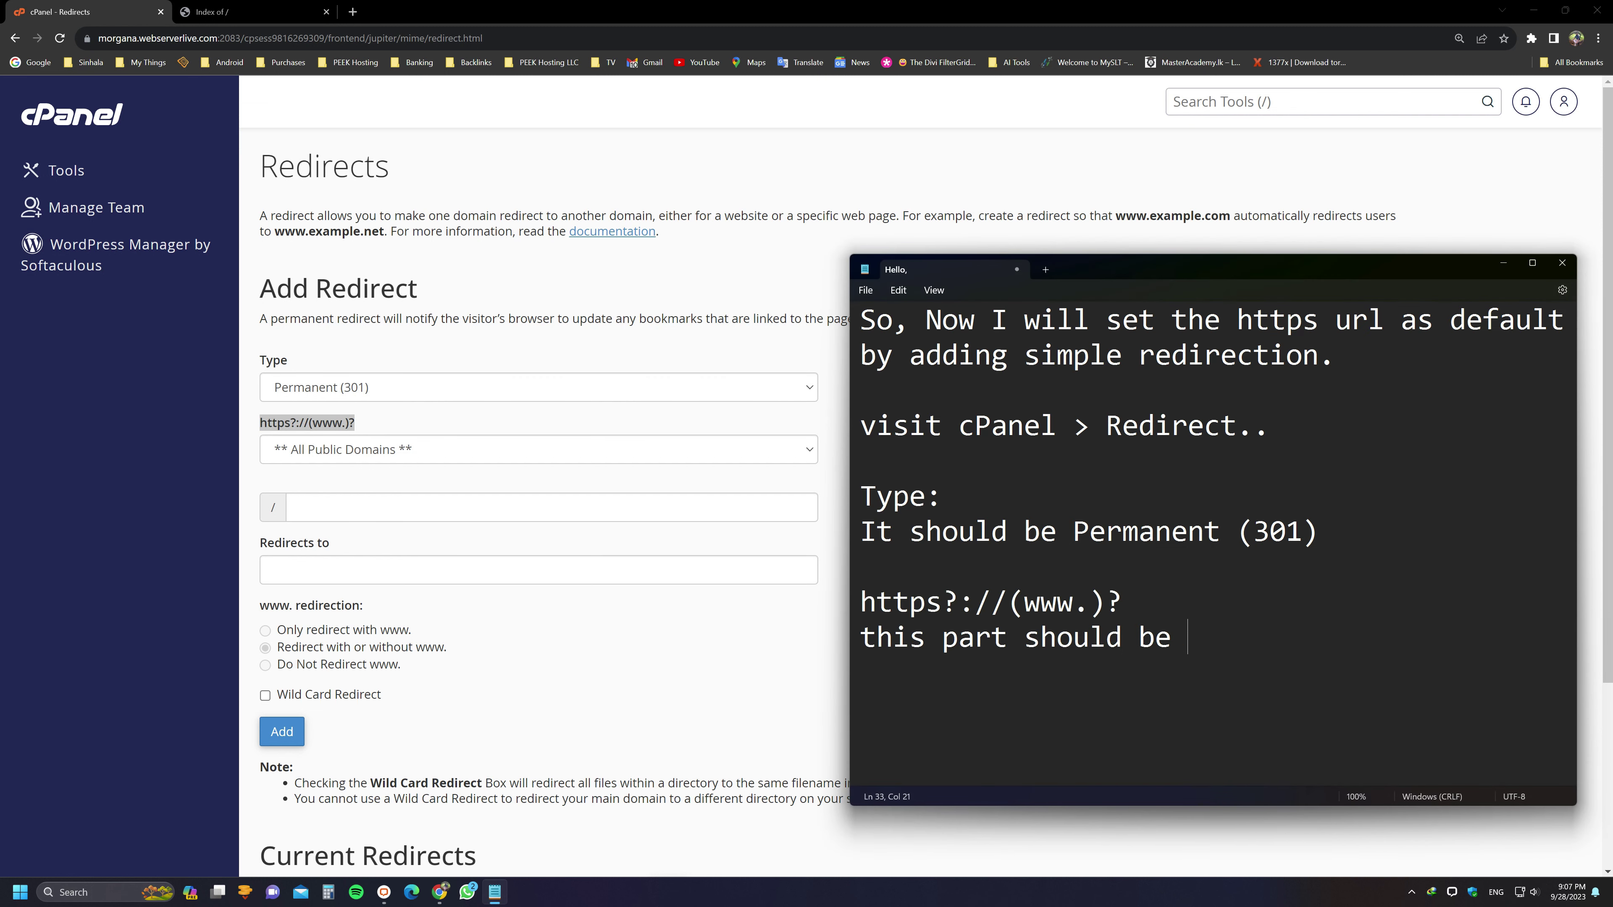
text(the require)
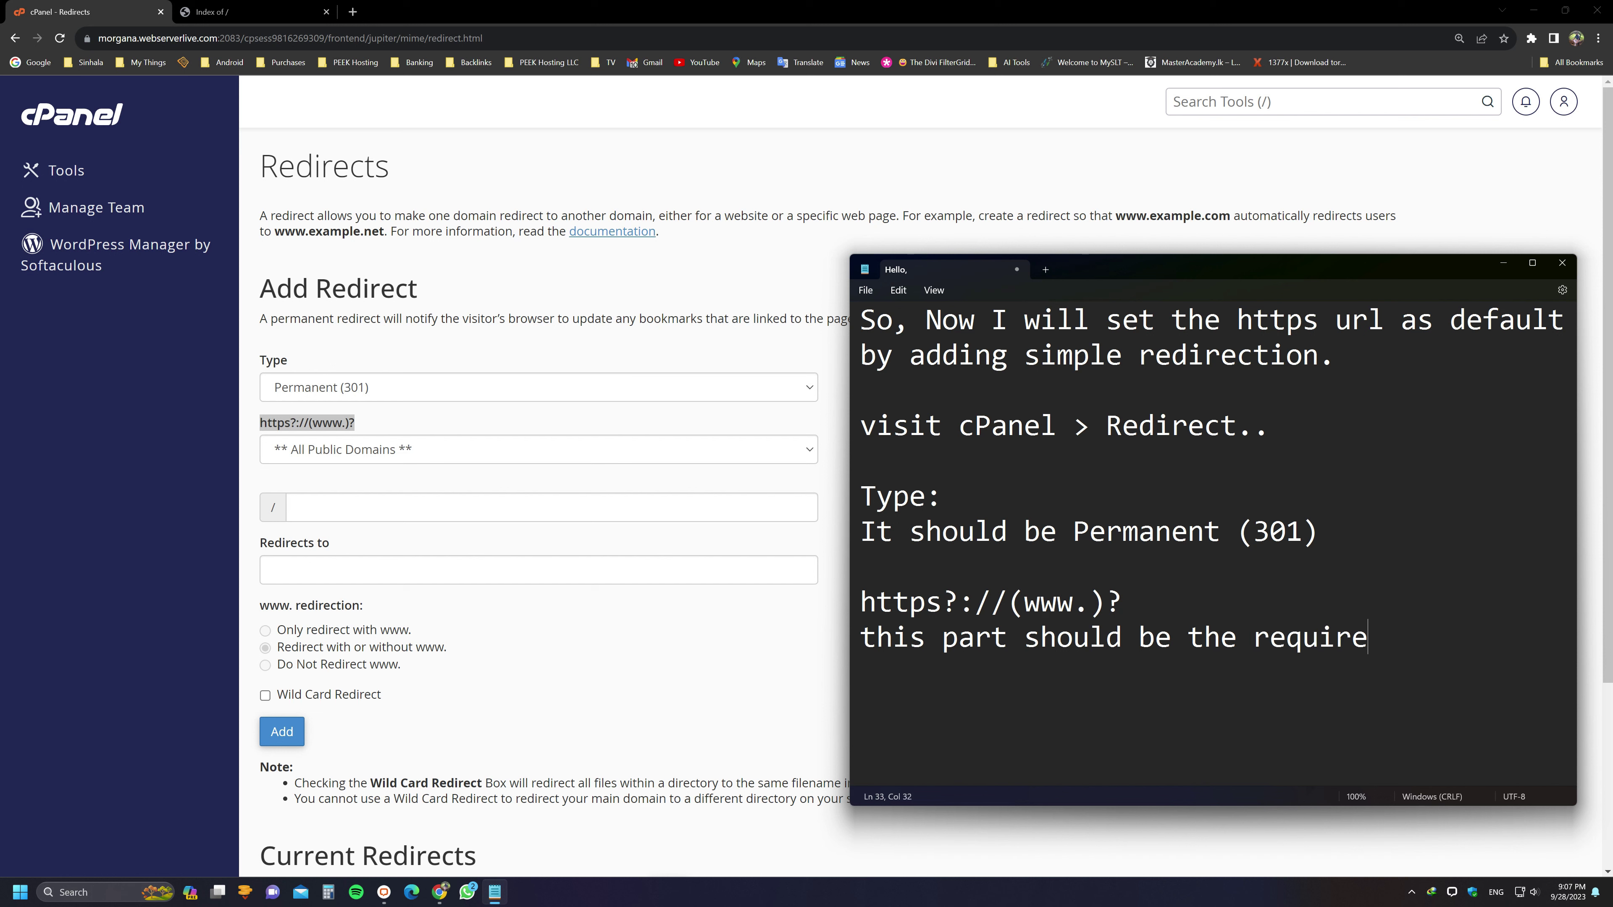
text(d domain name.  )
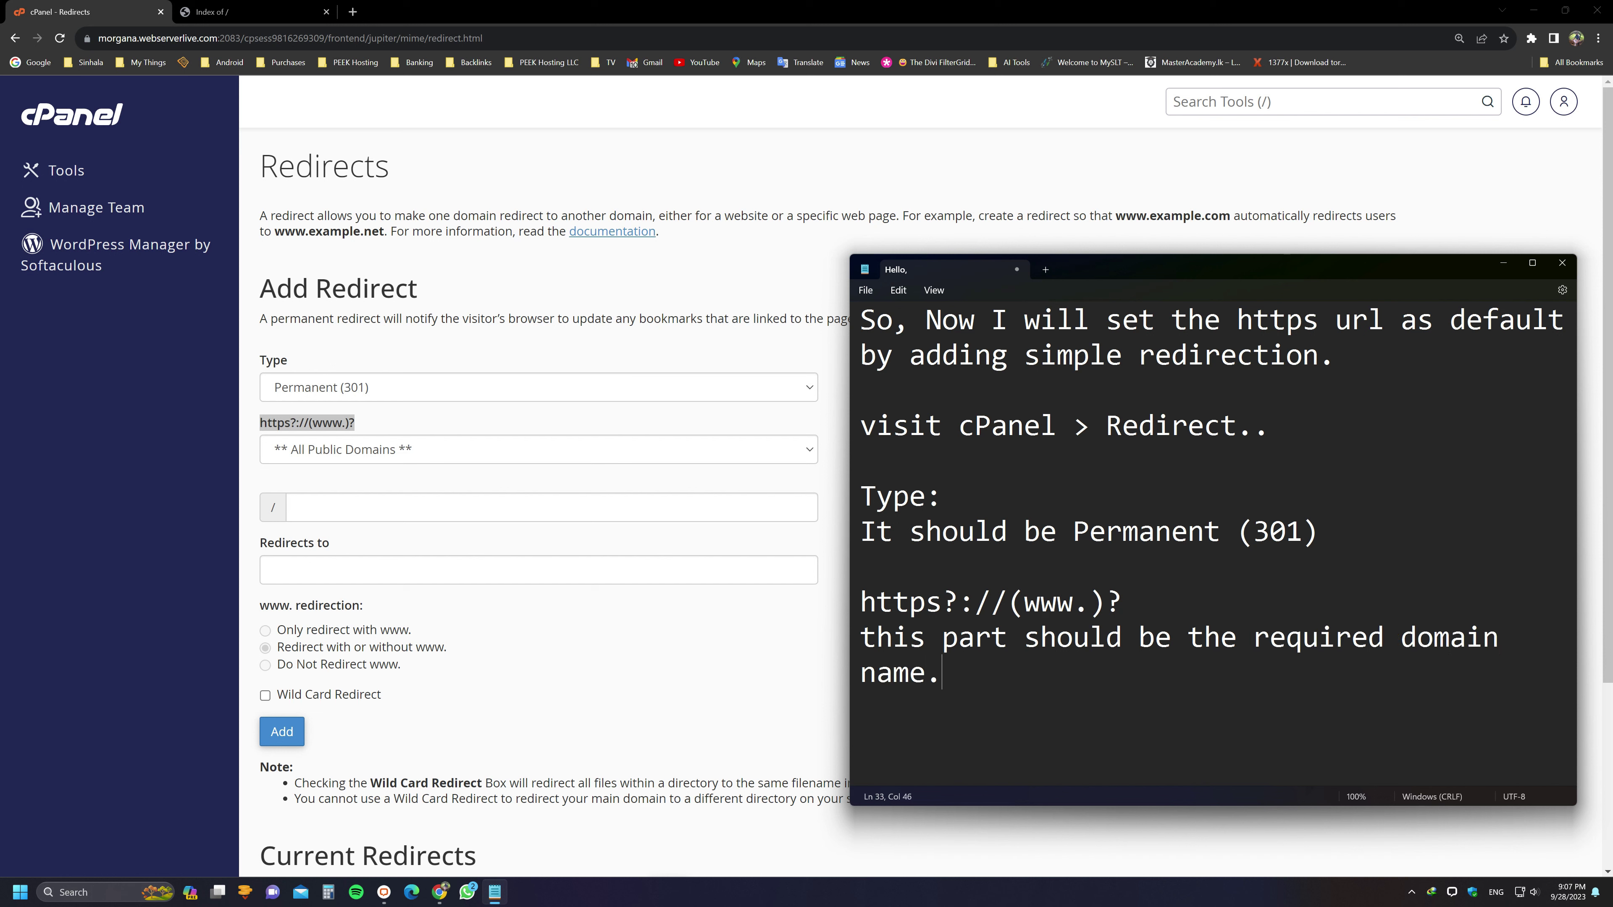
- Add a paragraph reading "I will select my.cpanel.lk" to the note and leave several blank lines below it
text(I will sele)
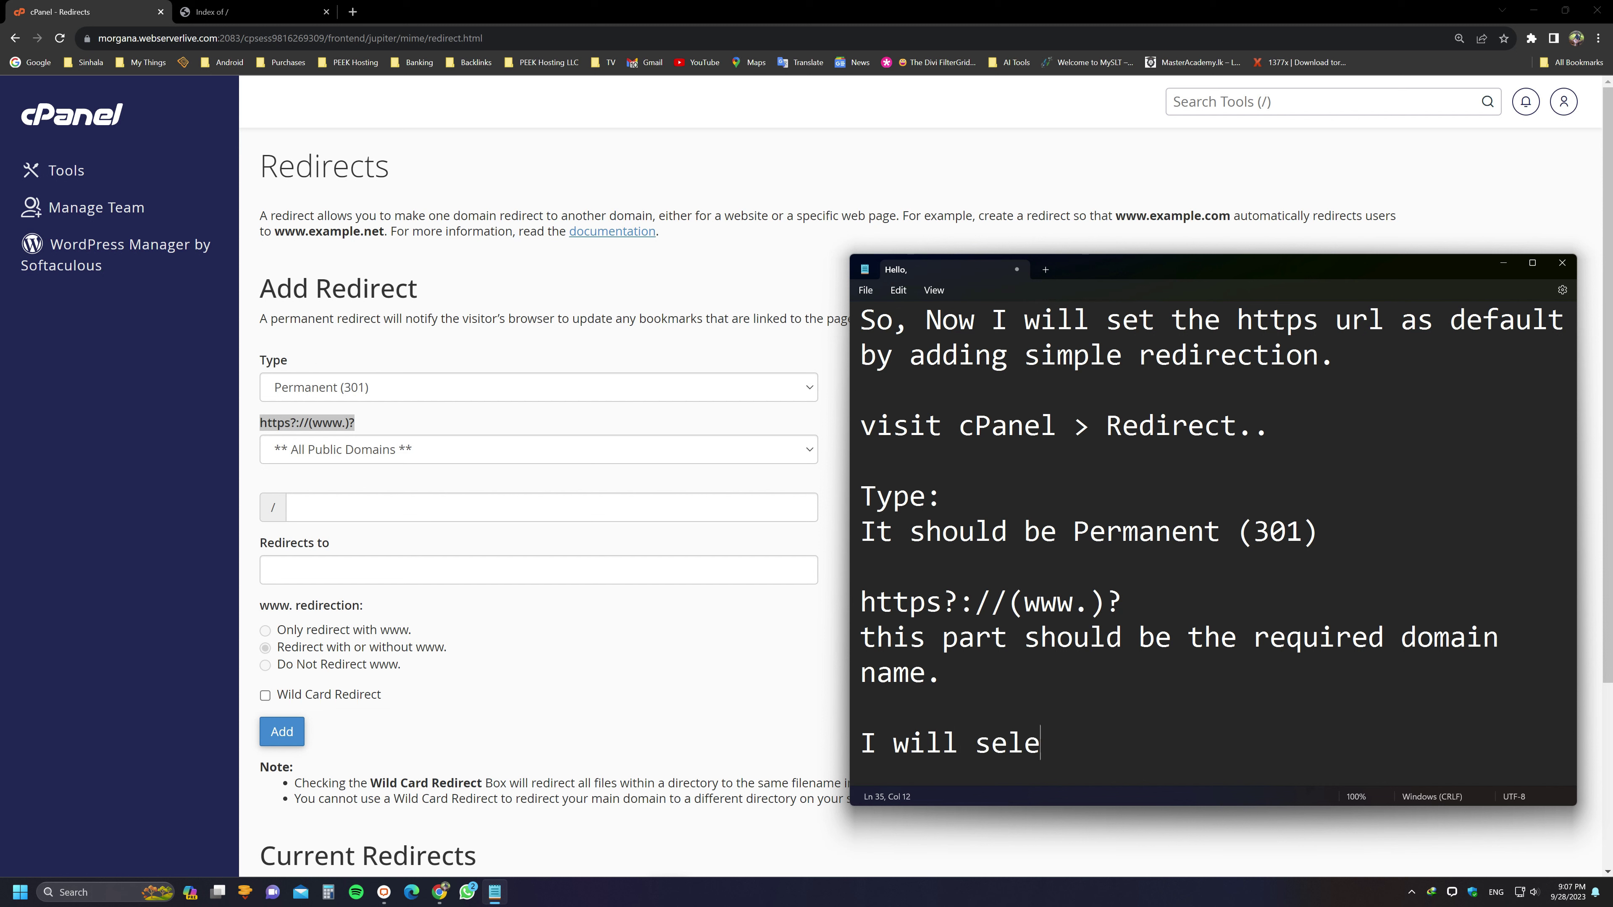
text(ct my.cpanel.lk)
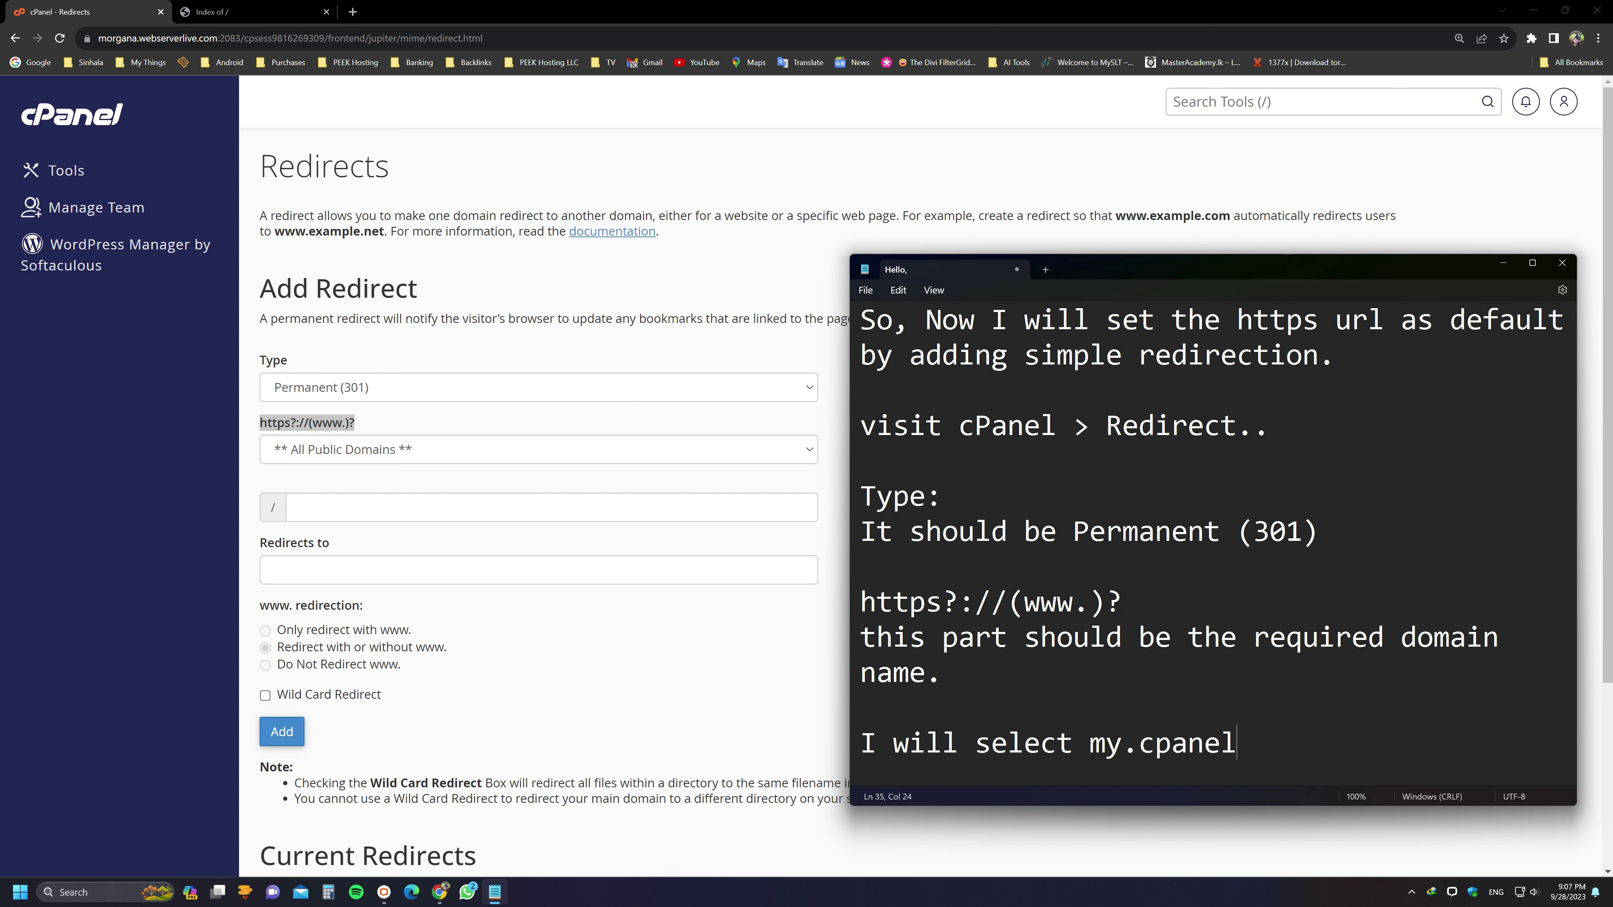
key(Return)
key(Return)
key(Return)
key(Return)
key(Return)
key(Return)
key(Return)
key(Return)
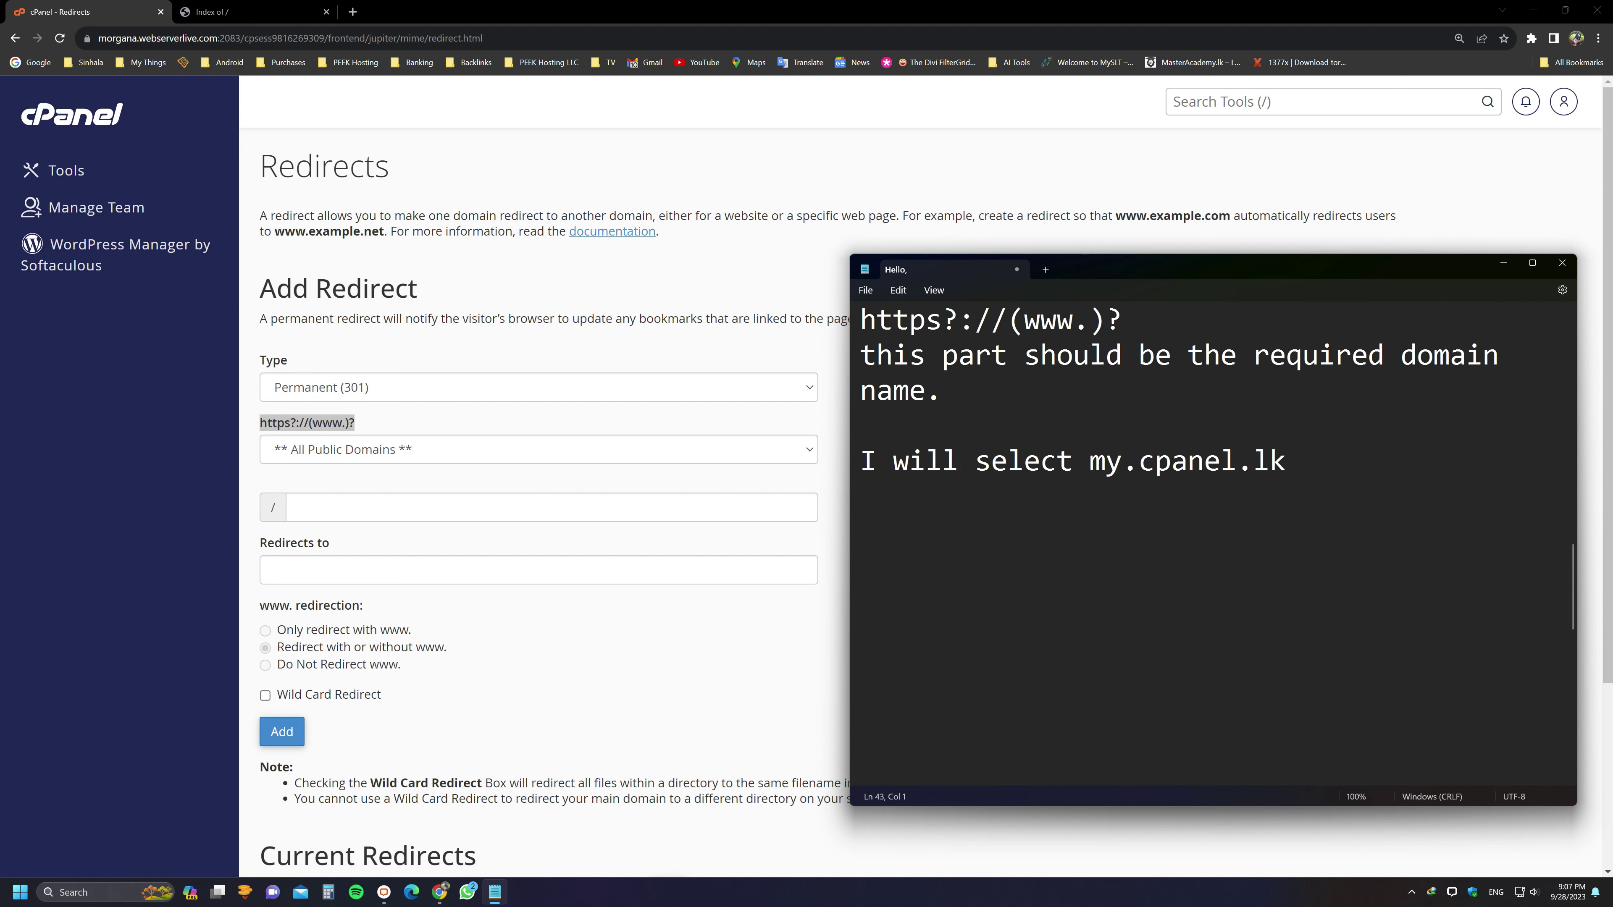
- Choose my.cpanel.lk as the domain for the new redirect in cPanel
click(172, 423)
click(412, 450)
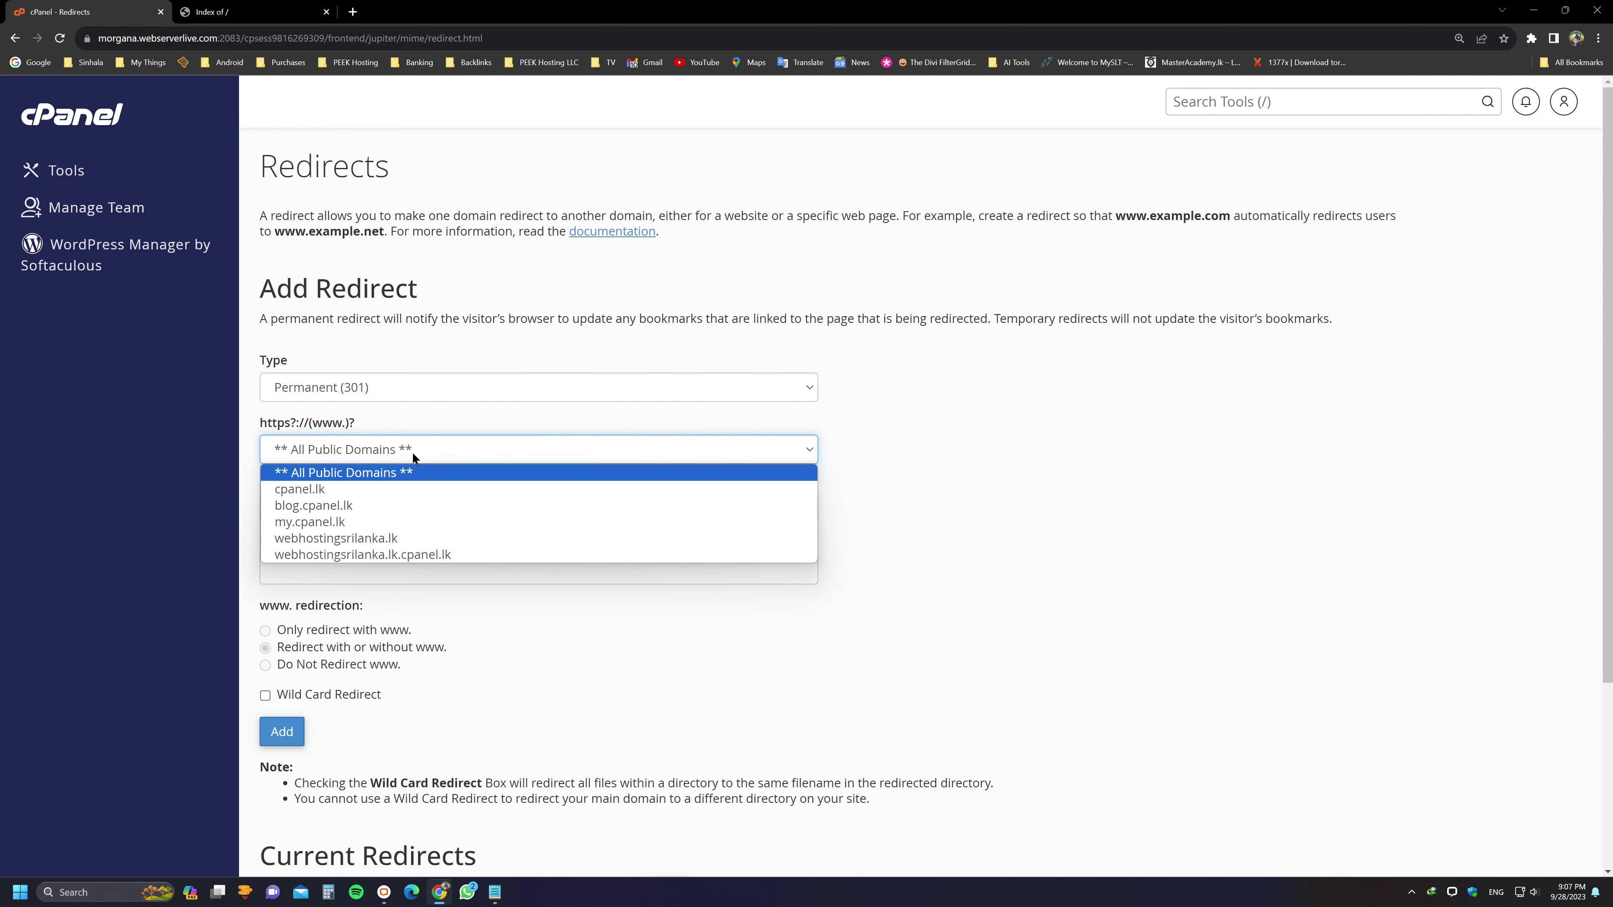
click(399, 522)
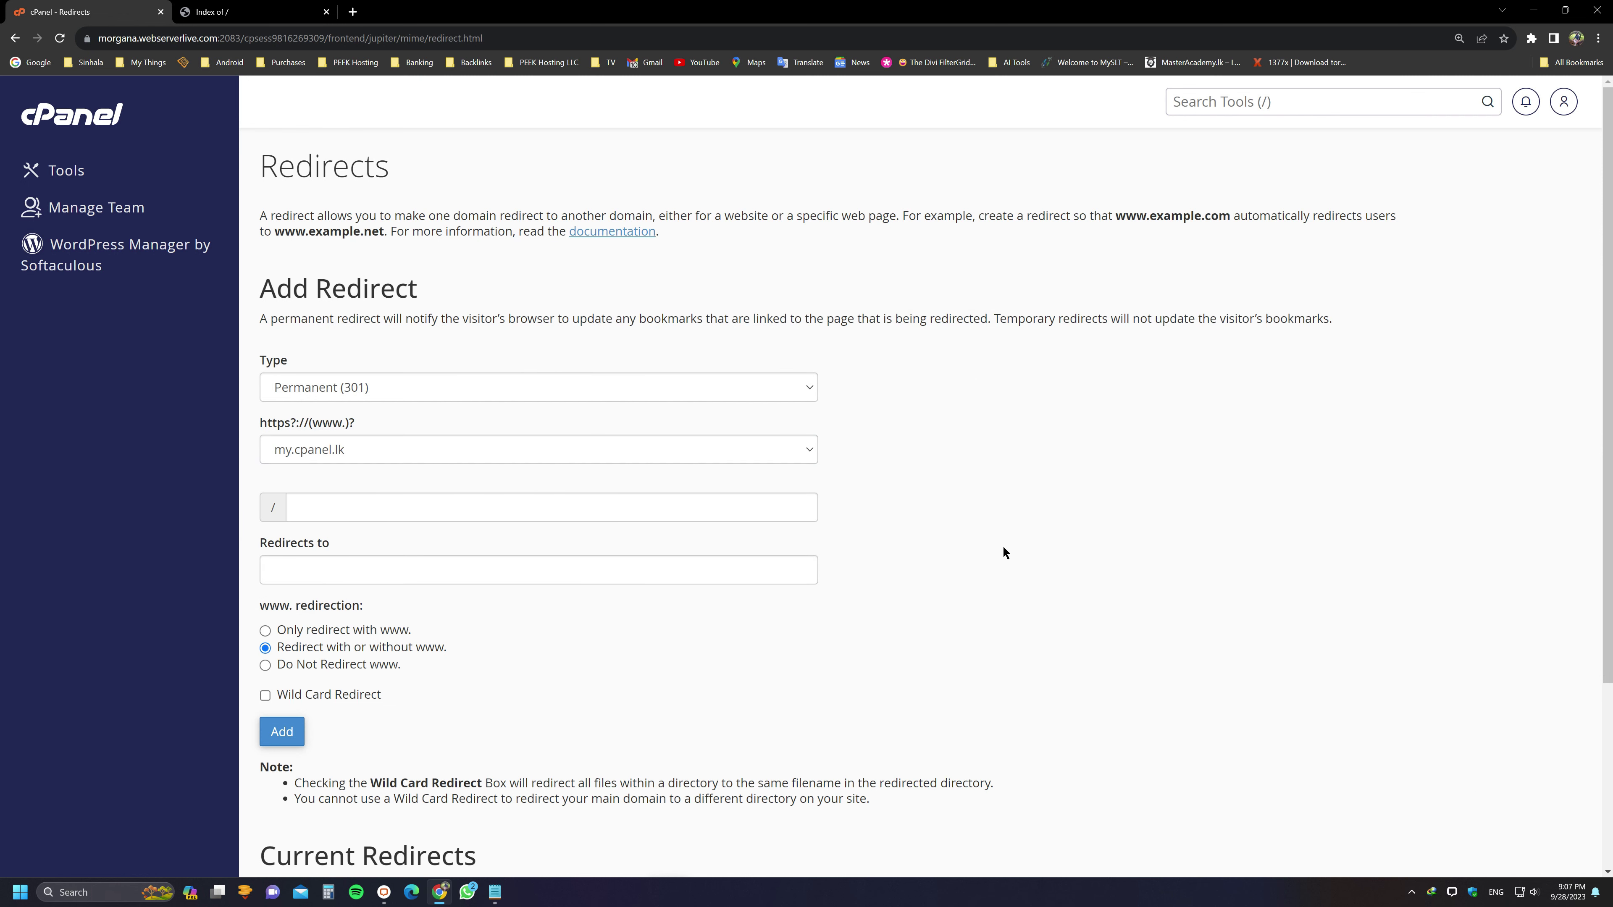
click(496, 892)
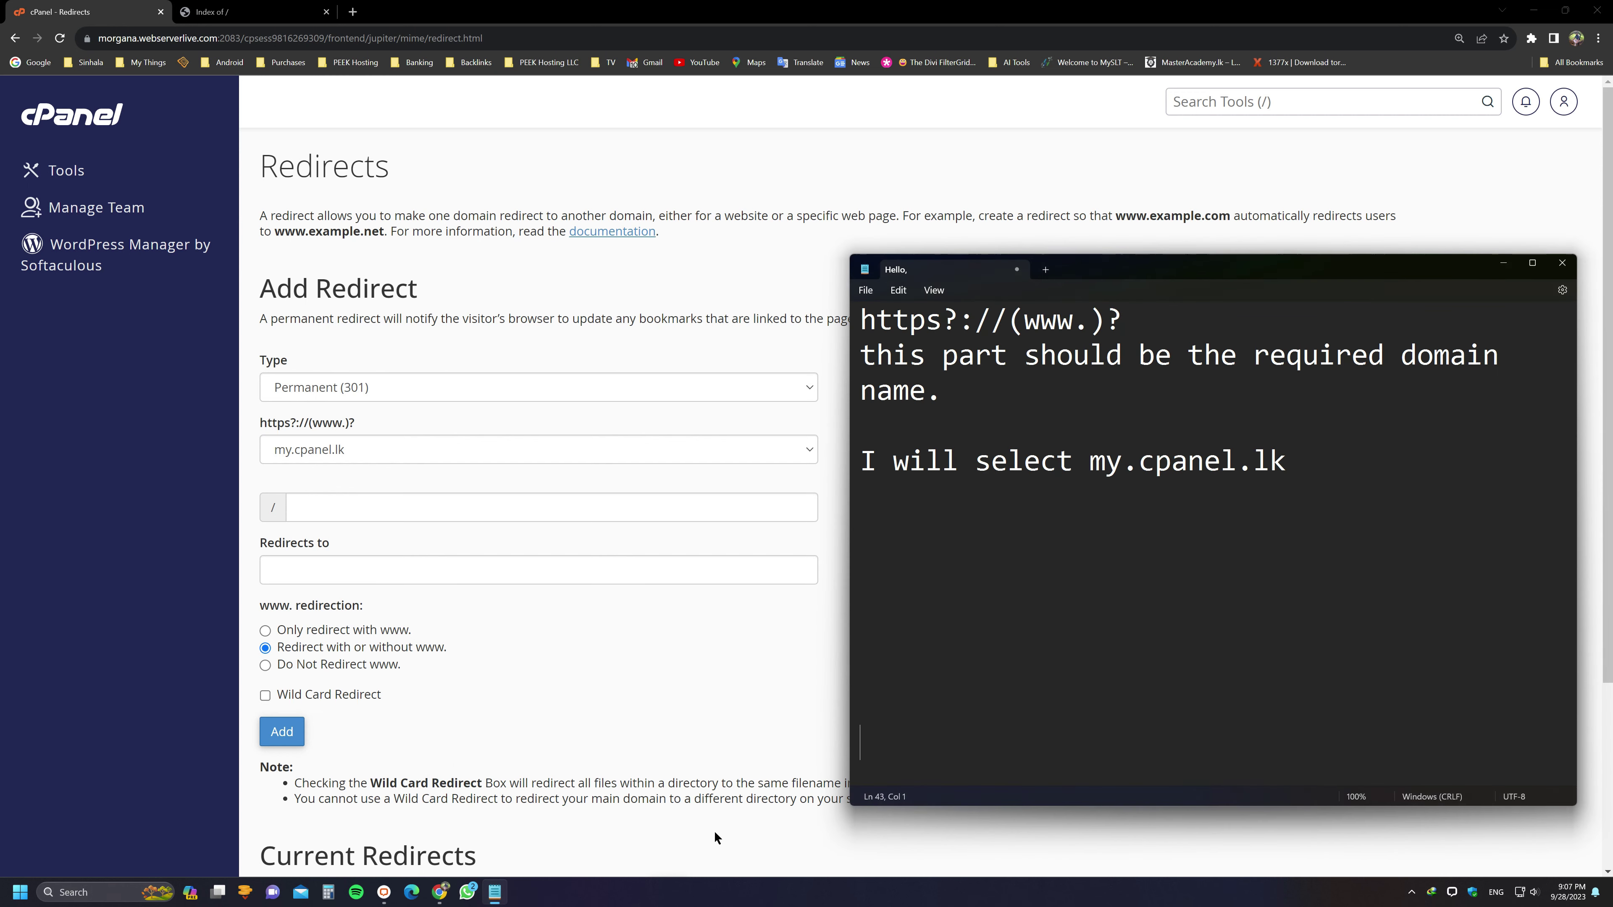
drag(248, 564, 346, 542)
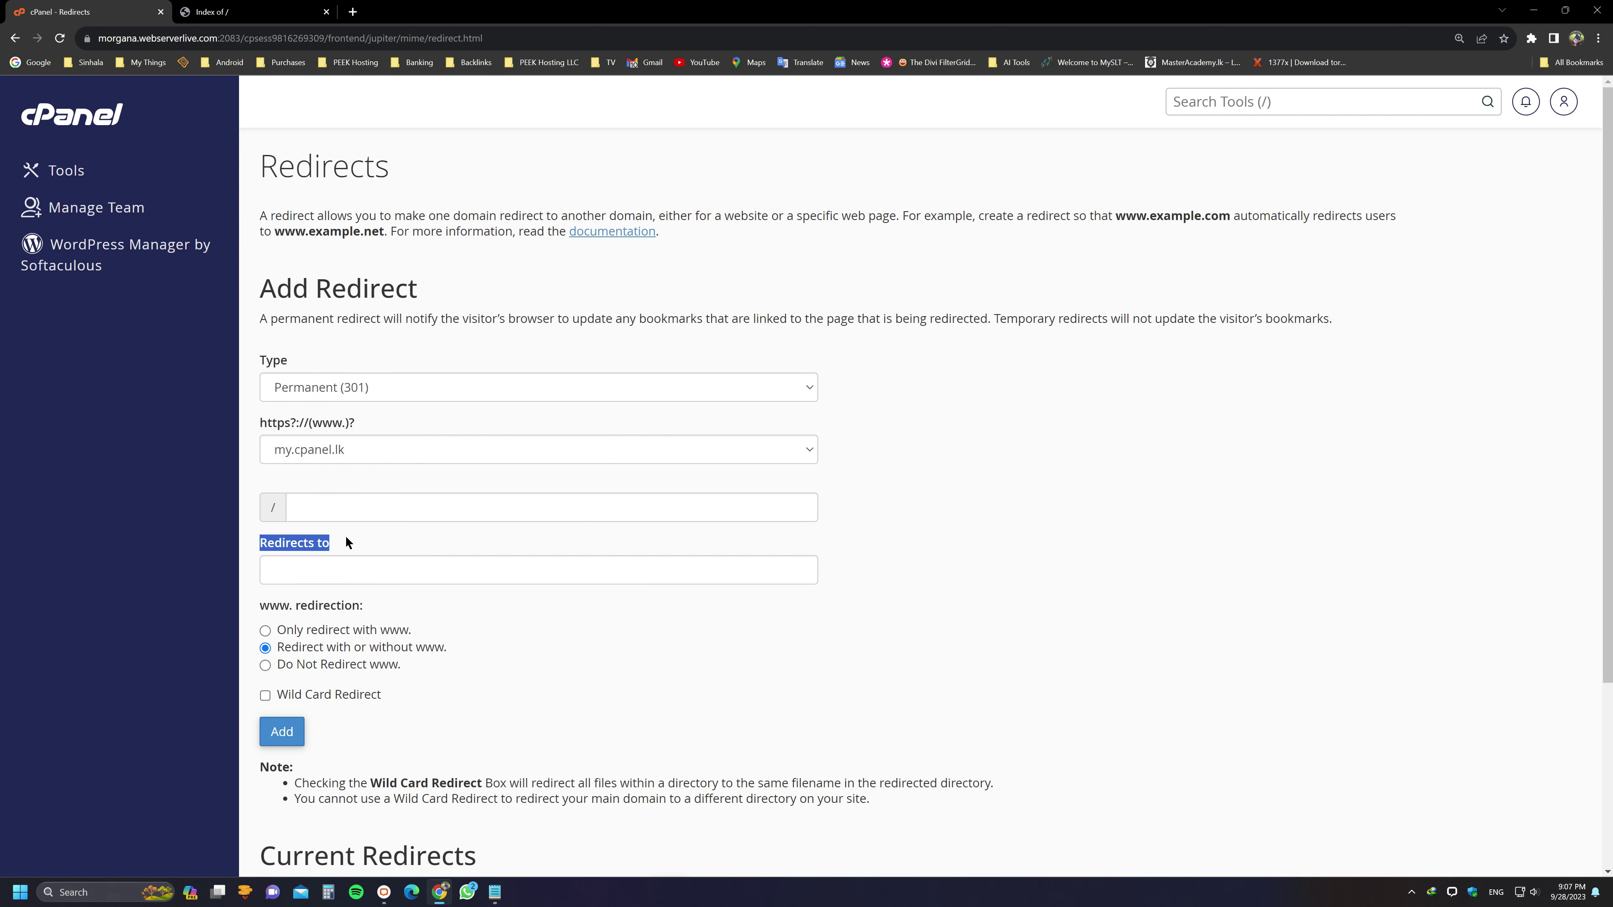
key(ctrl+c)
click(495, 893)
key(ctrl+v)
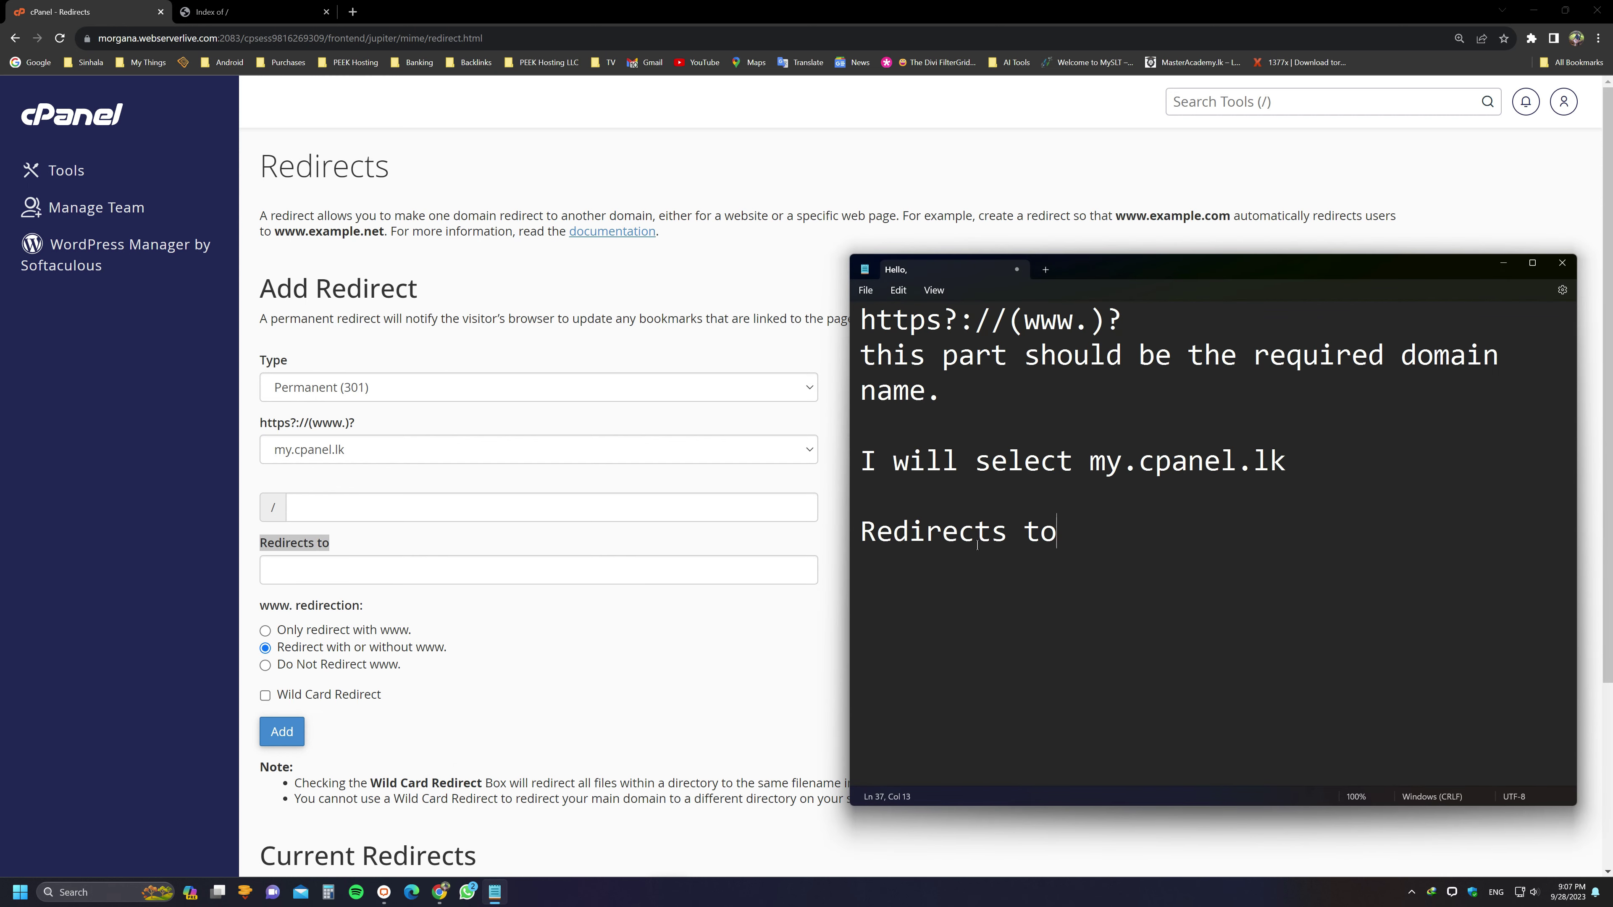
text(this should be the htt)
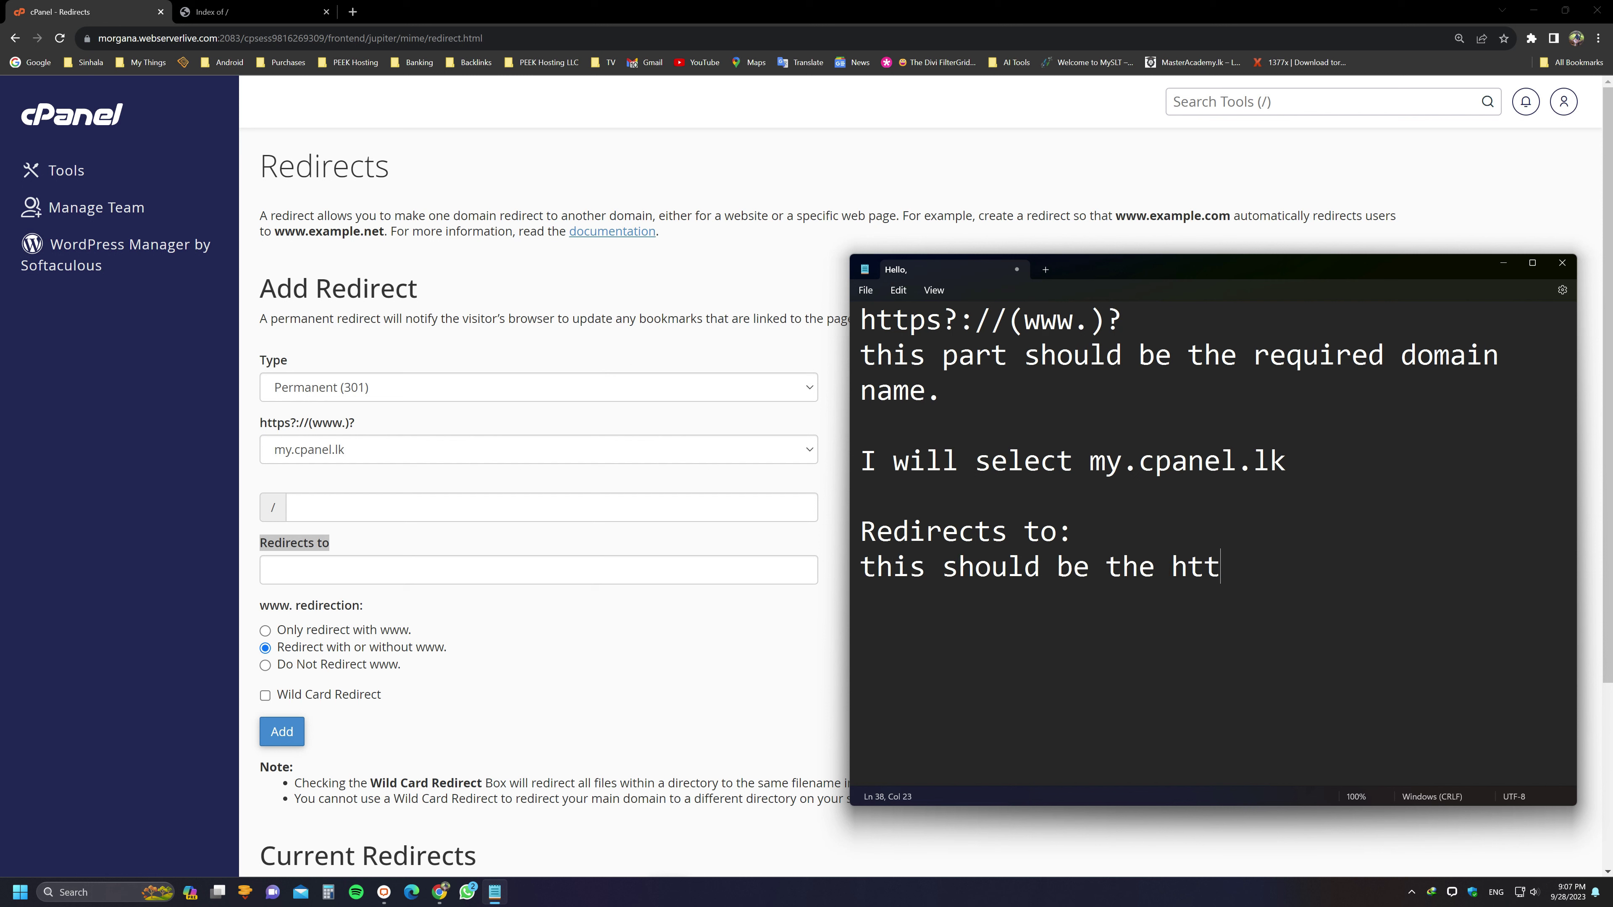
text(ps://my.cpanel.lk)
key(Return)
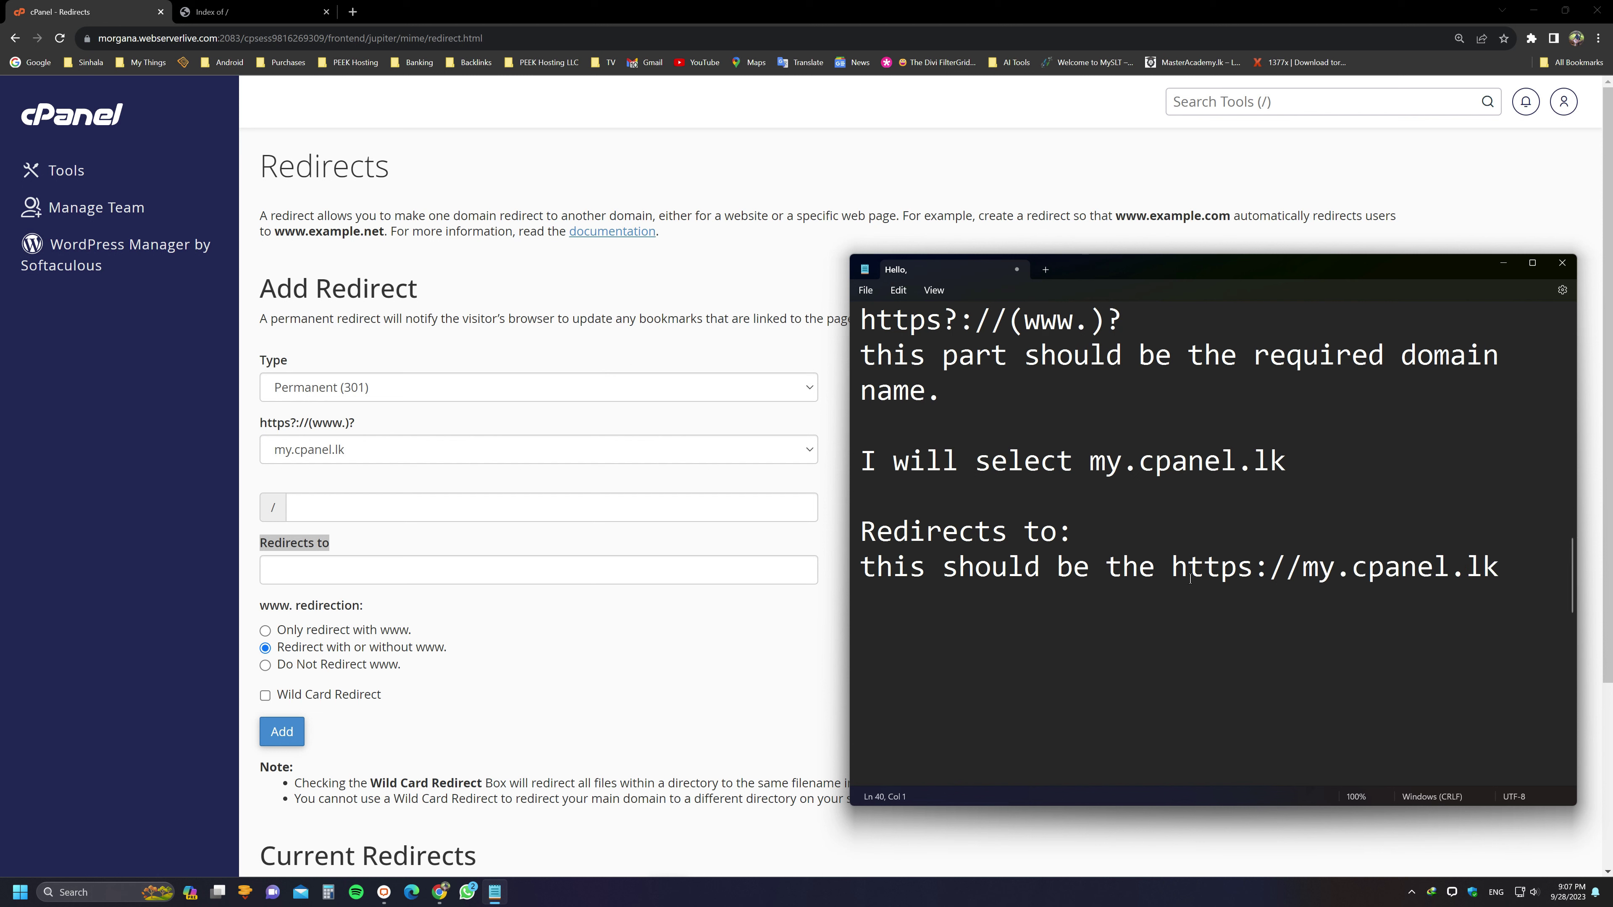
drag(1172, 571, 1498, 575)
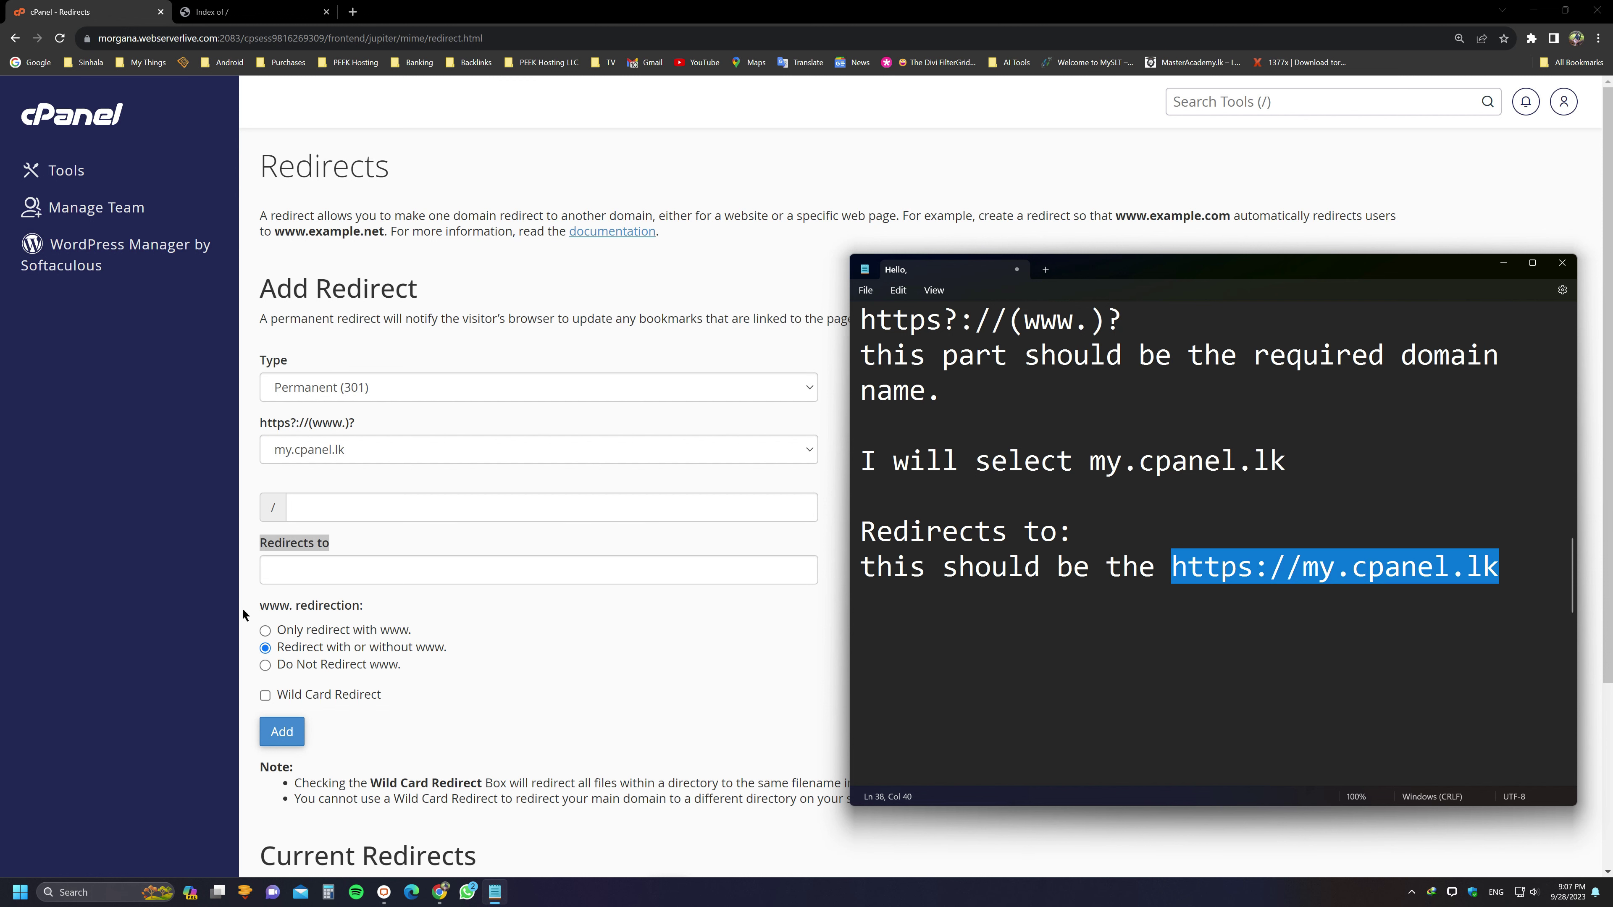
right_click(1233, 572)
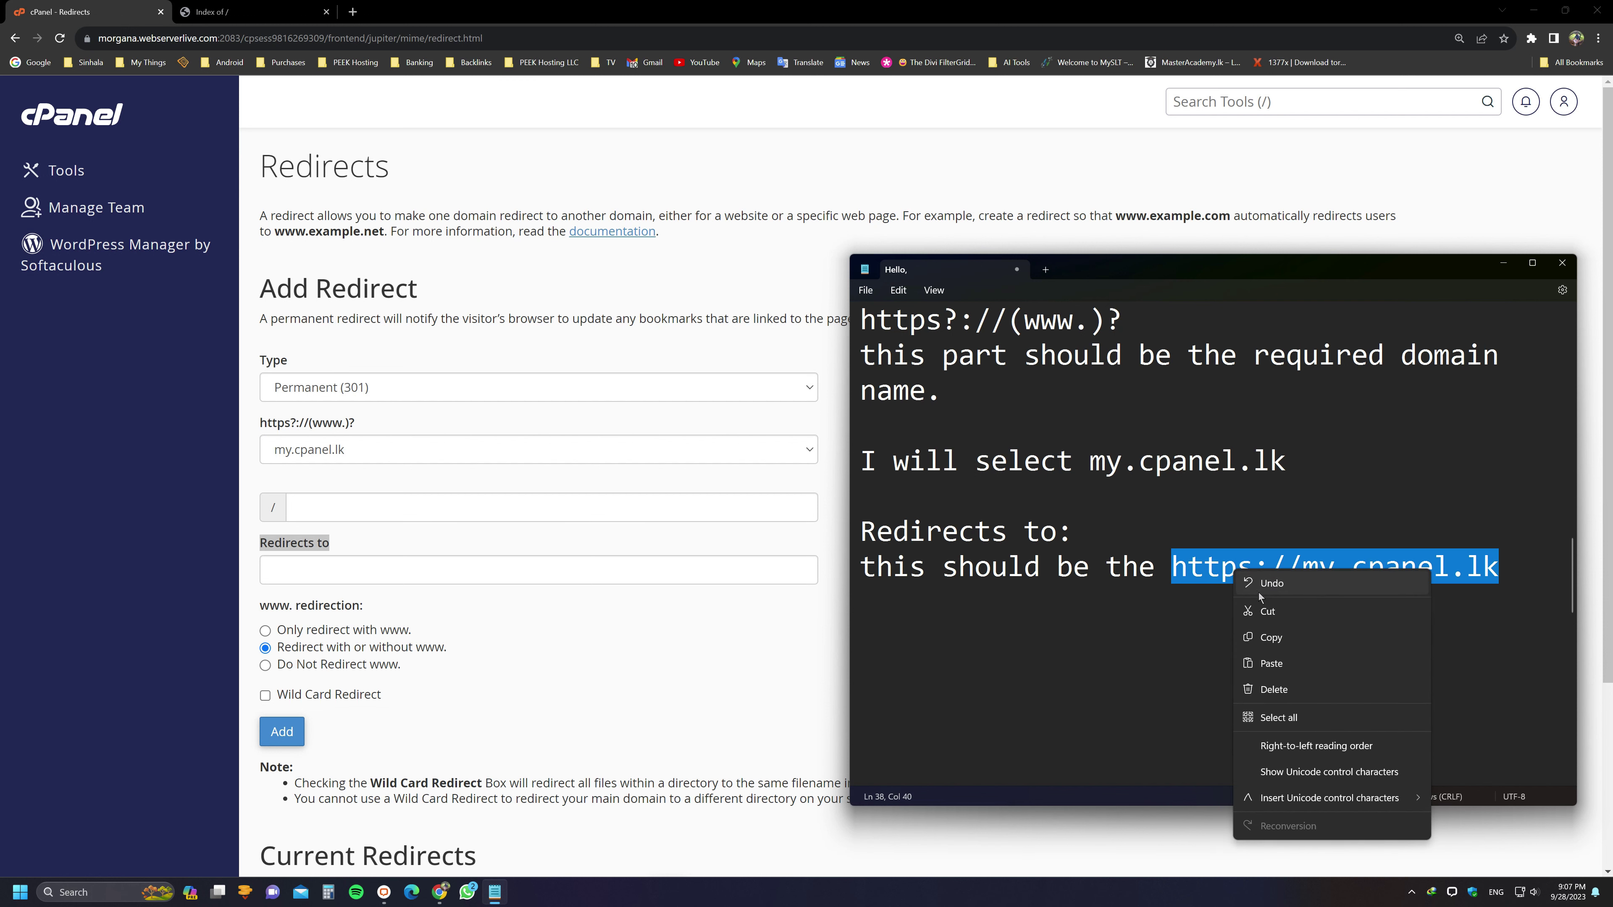
click(1285, 637)
click(404, 569)
right_click(387, 570)
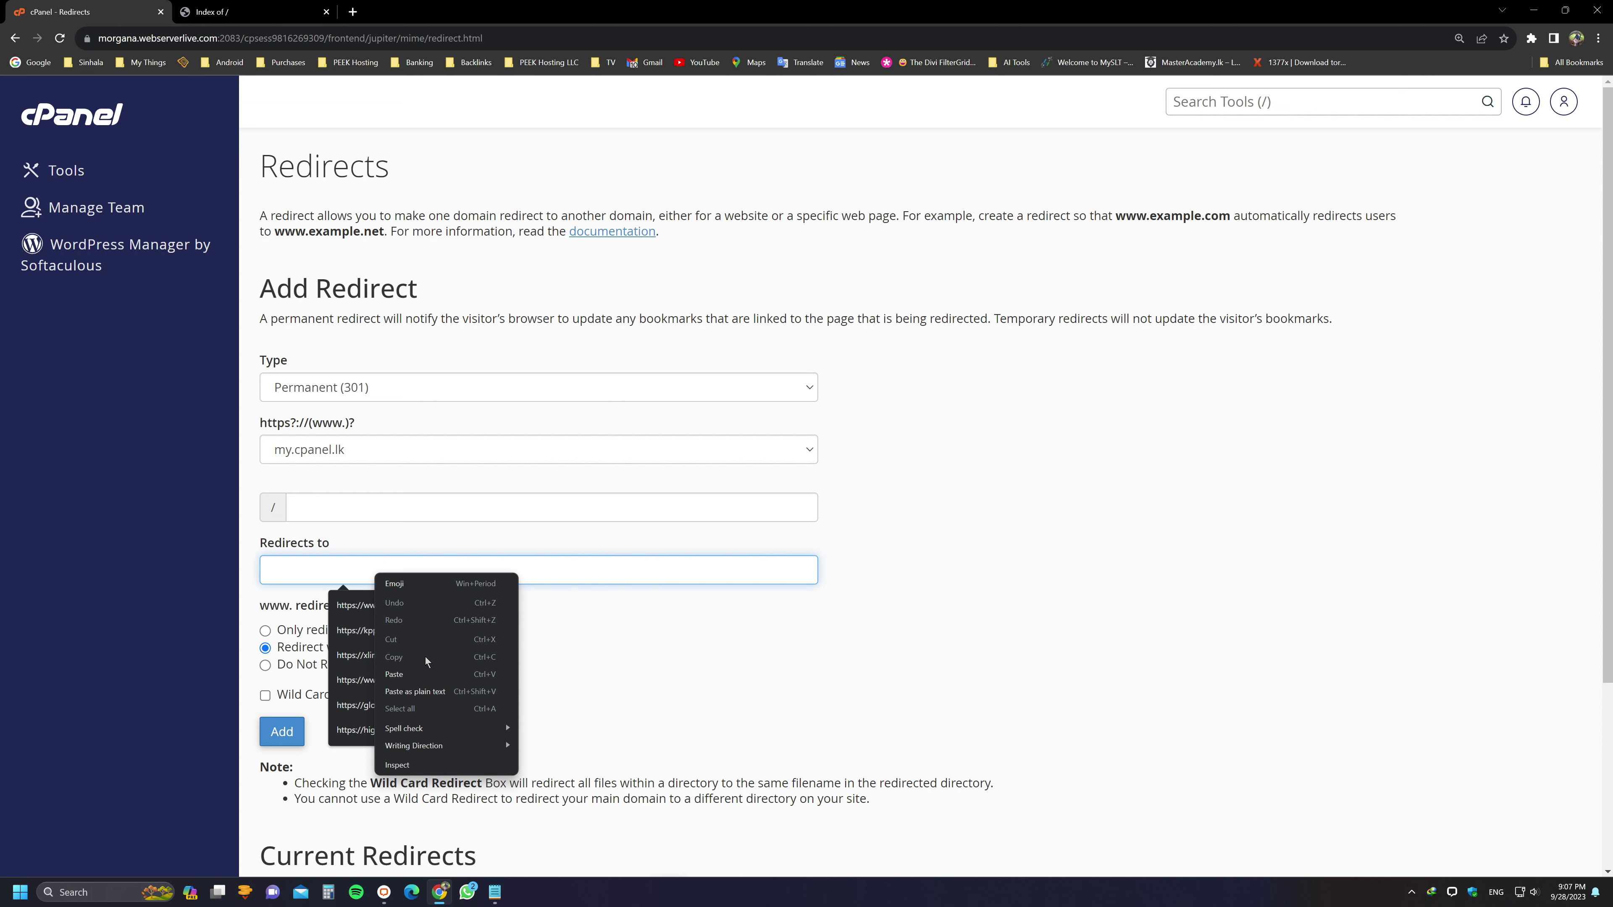
click(425, 657)
click(998, 656)
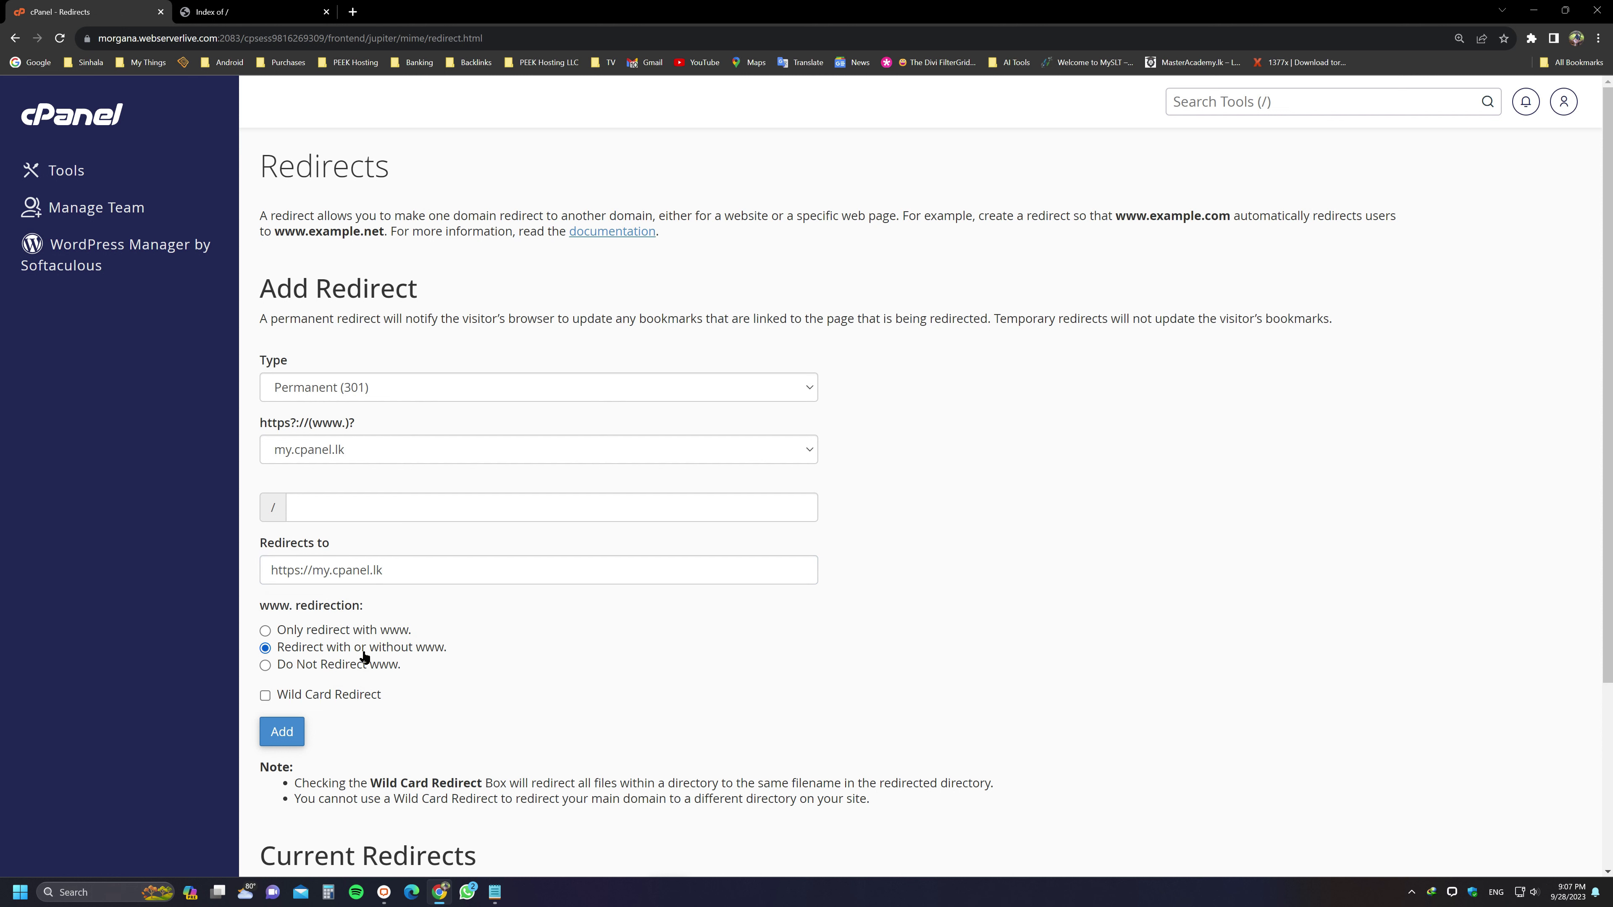
drag(256, 607, 393, 601)
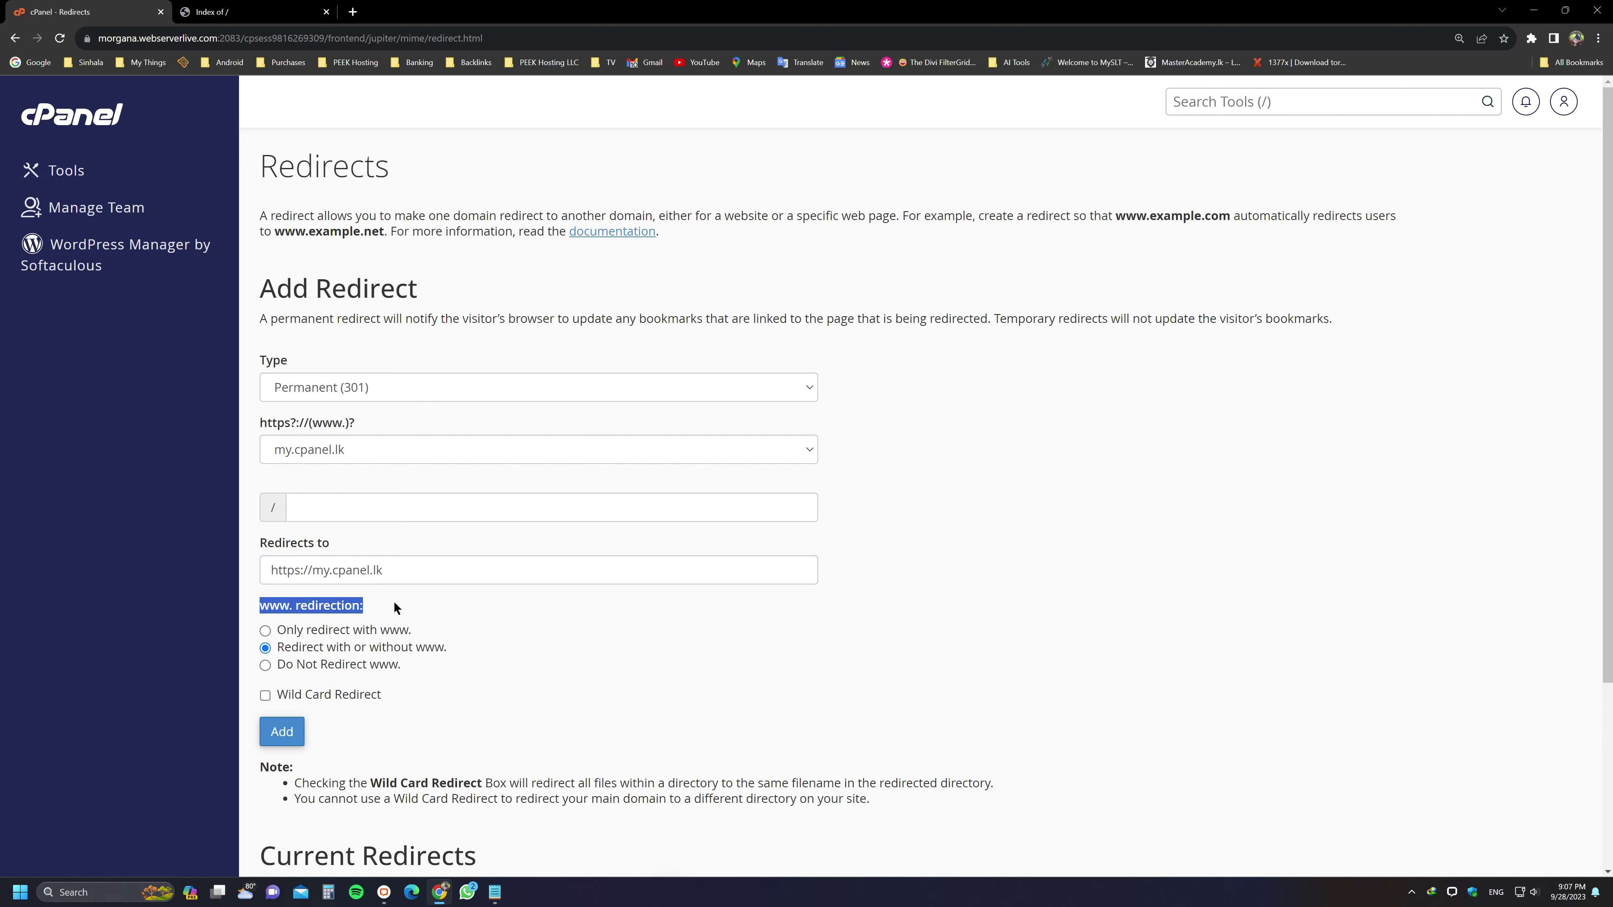
click(495, 892)
click(1535, 609)
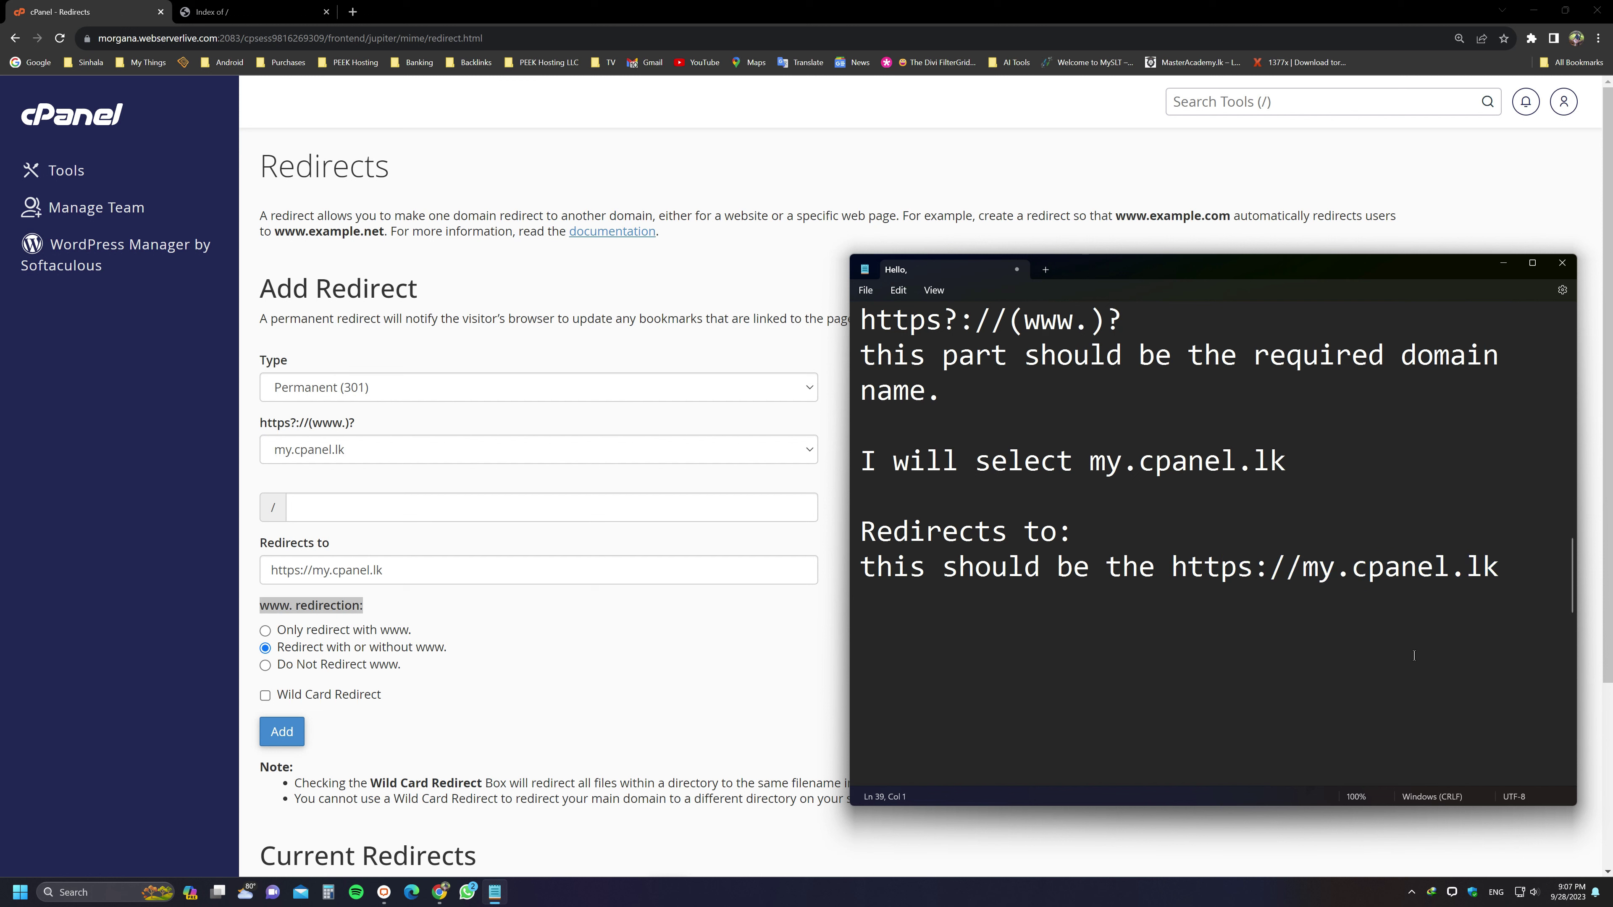
key(Return)
key(ctrl+v)
key(Return)
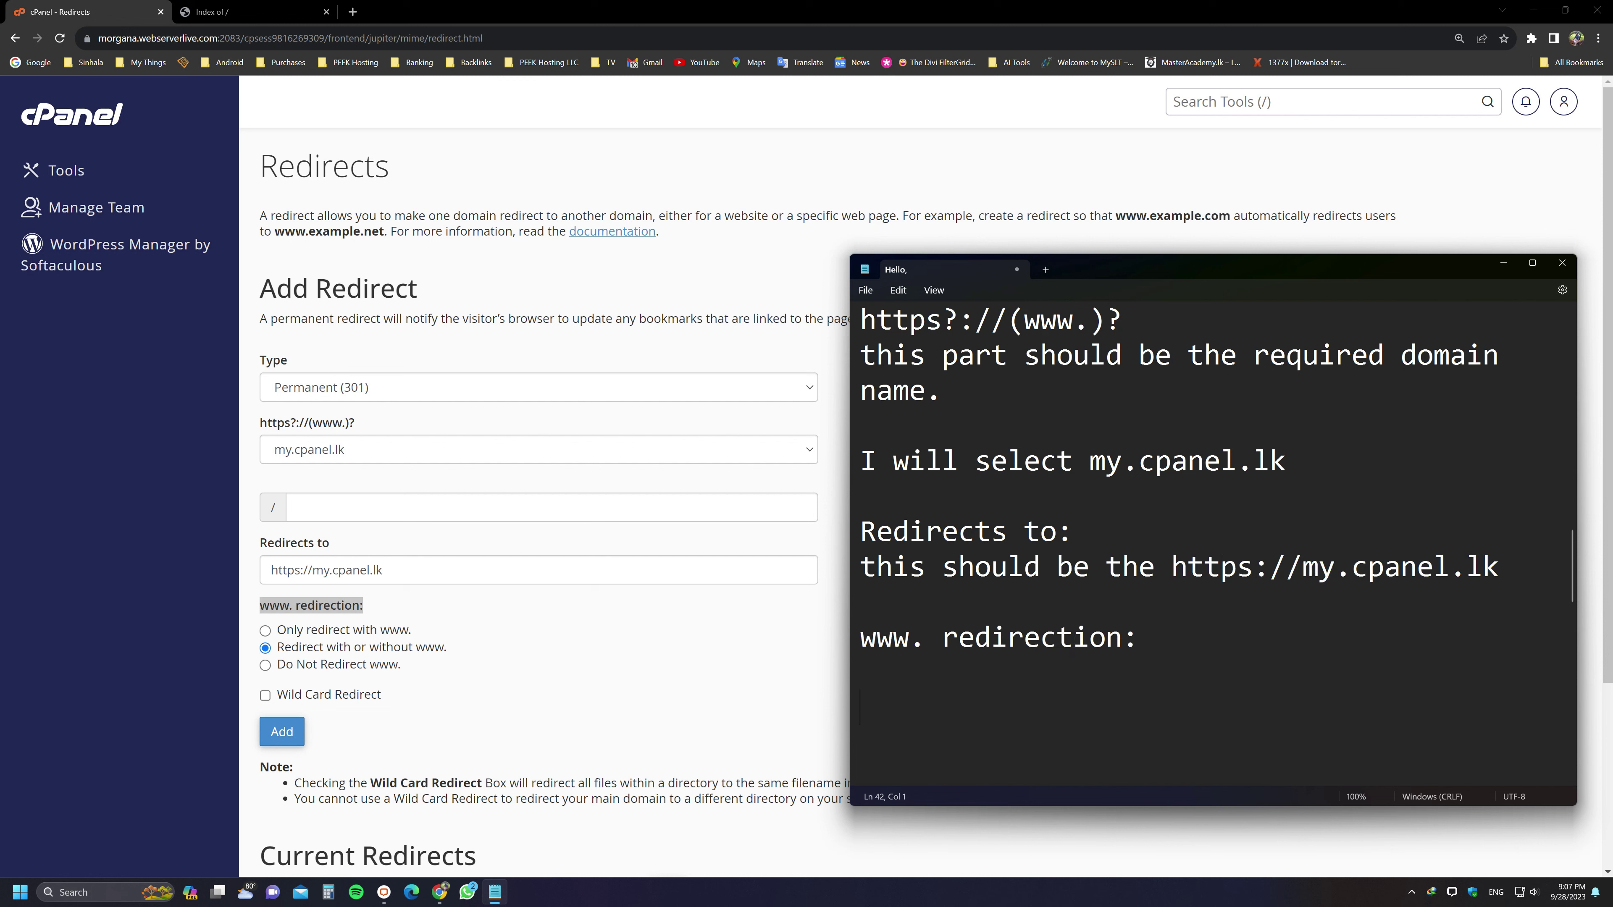
text(this part:)
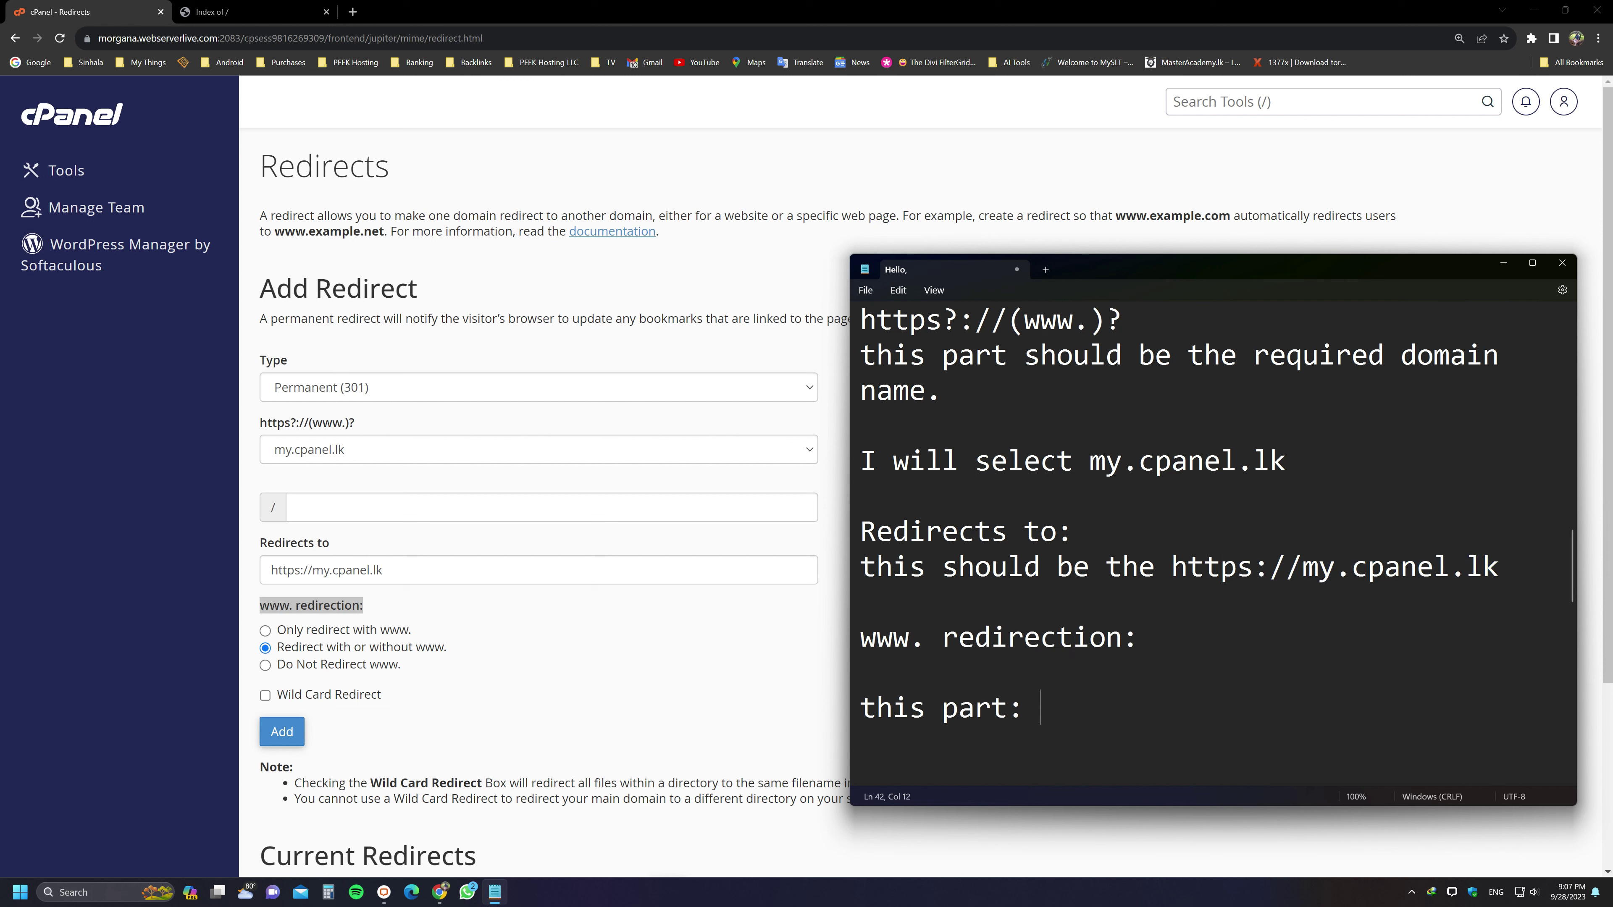
text( muys)
key(BackSpace)
key(BackSpace)
text(st be 2n)
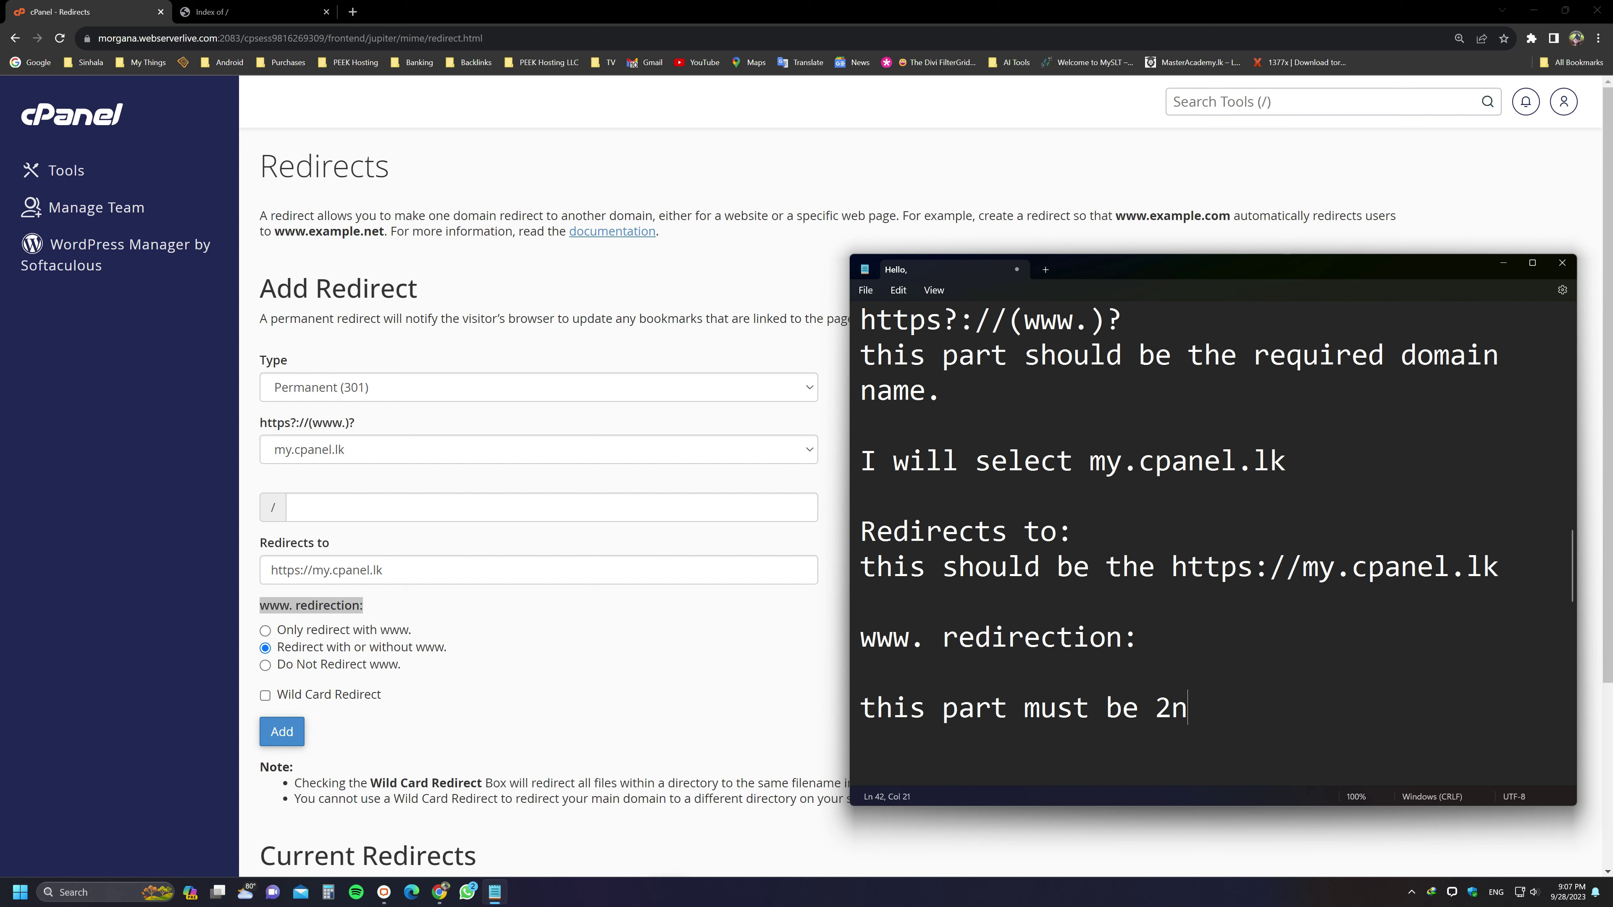
text(d one. Redi)
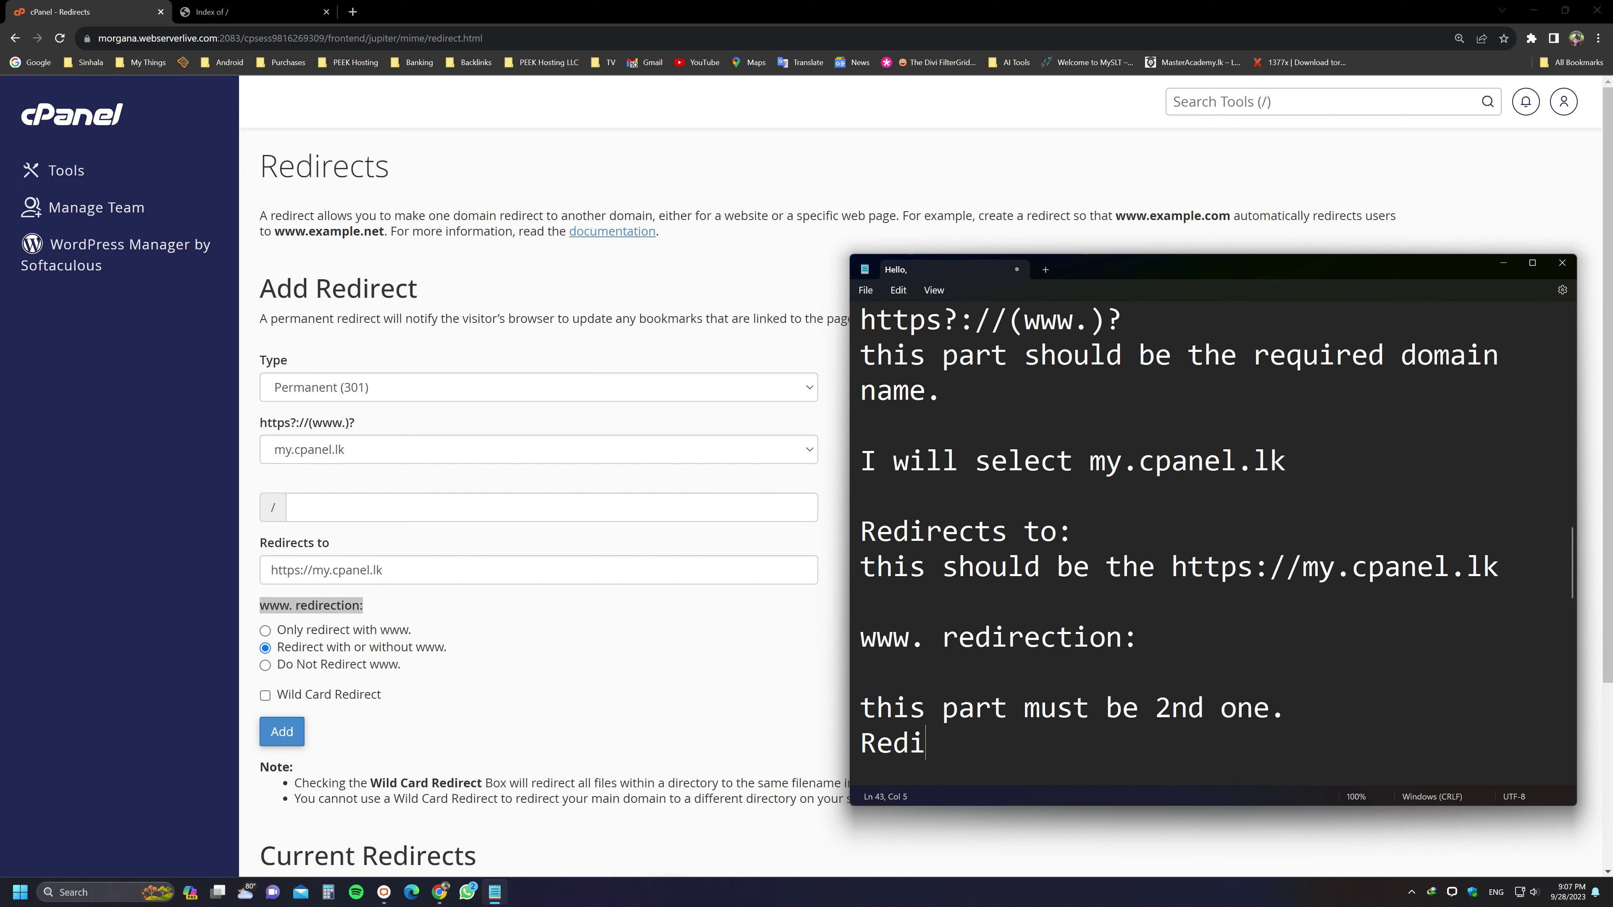
text(rect with)
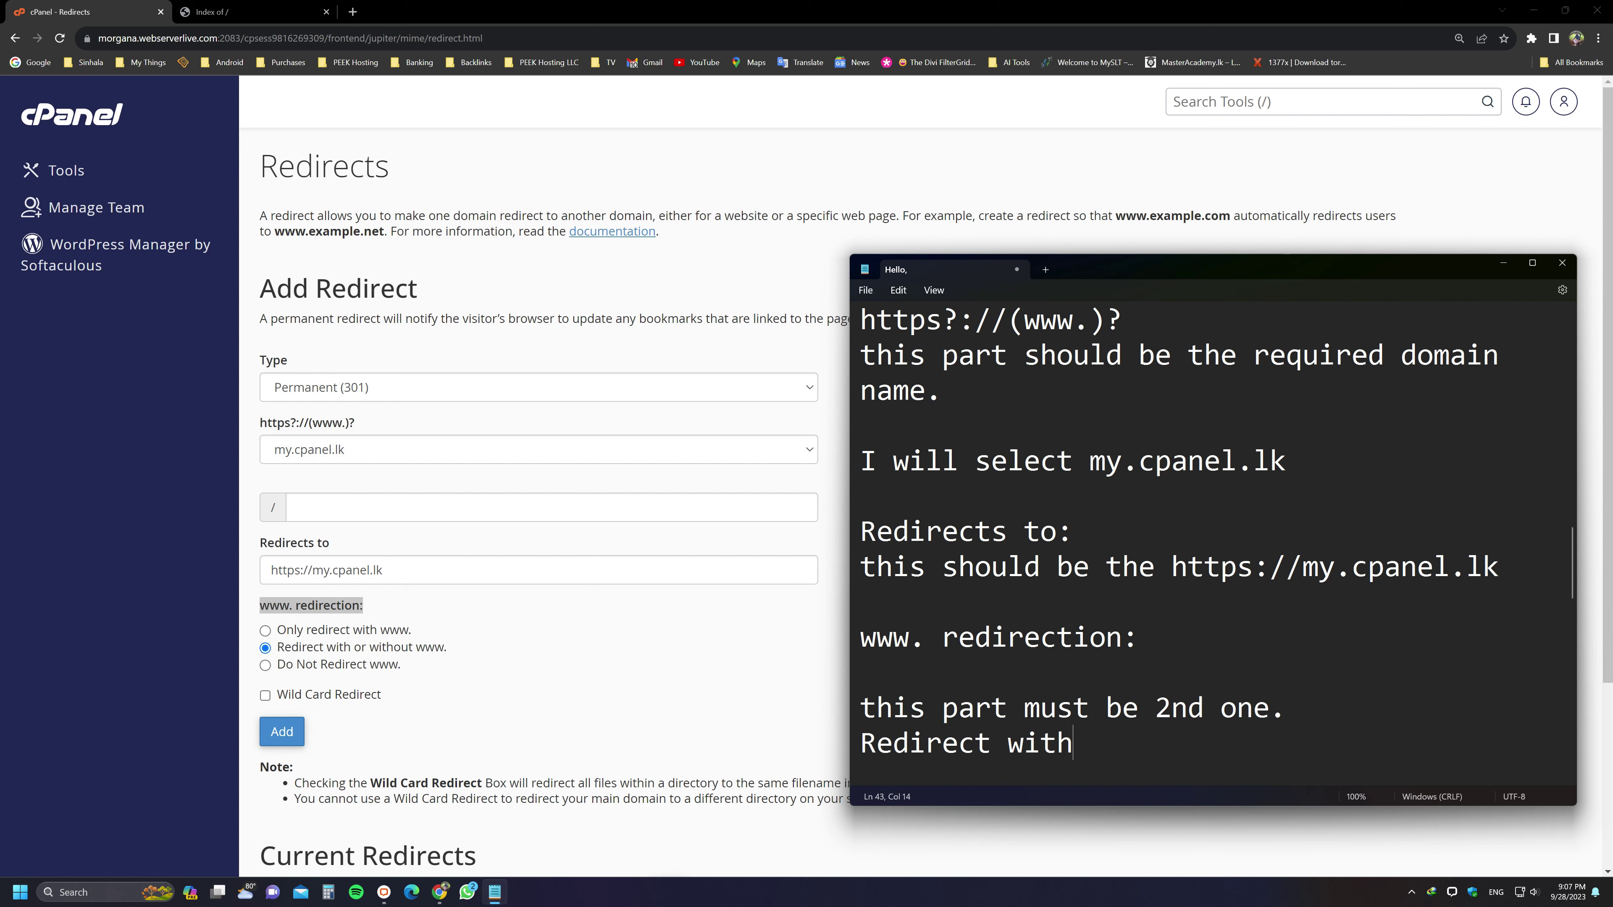
text( or without www.)
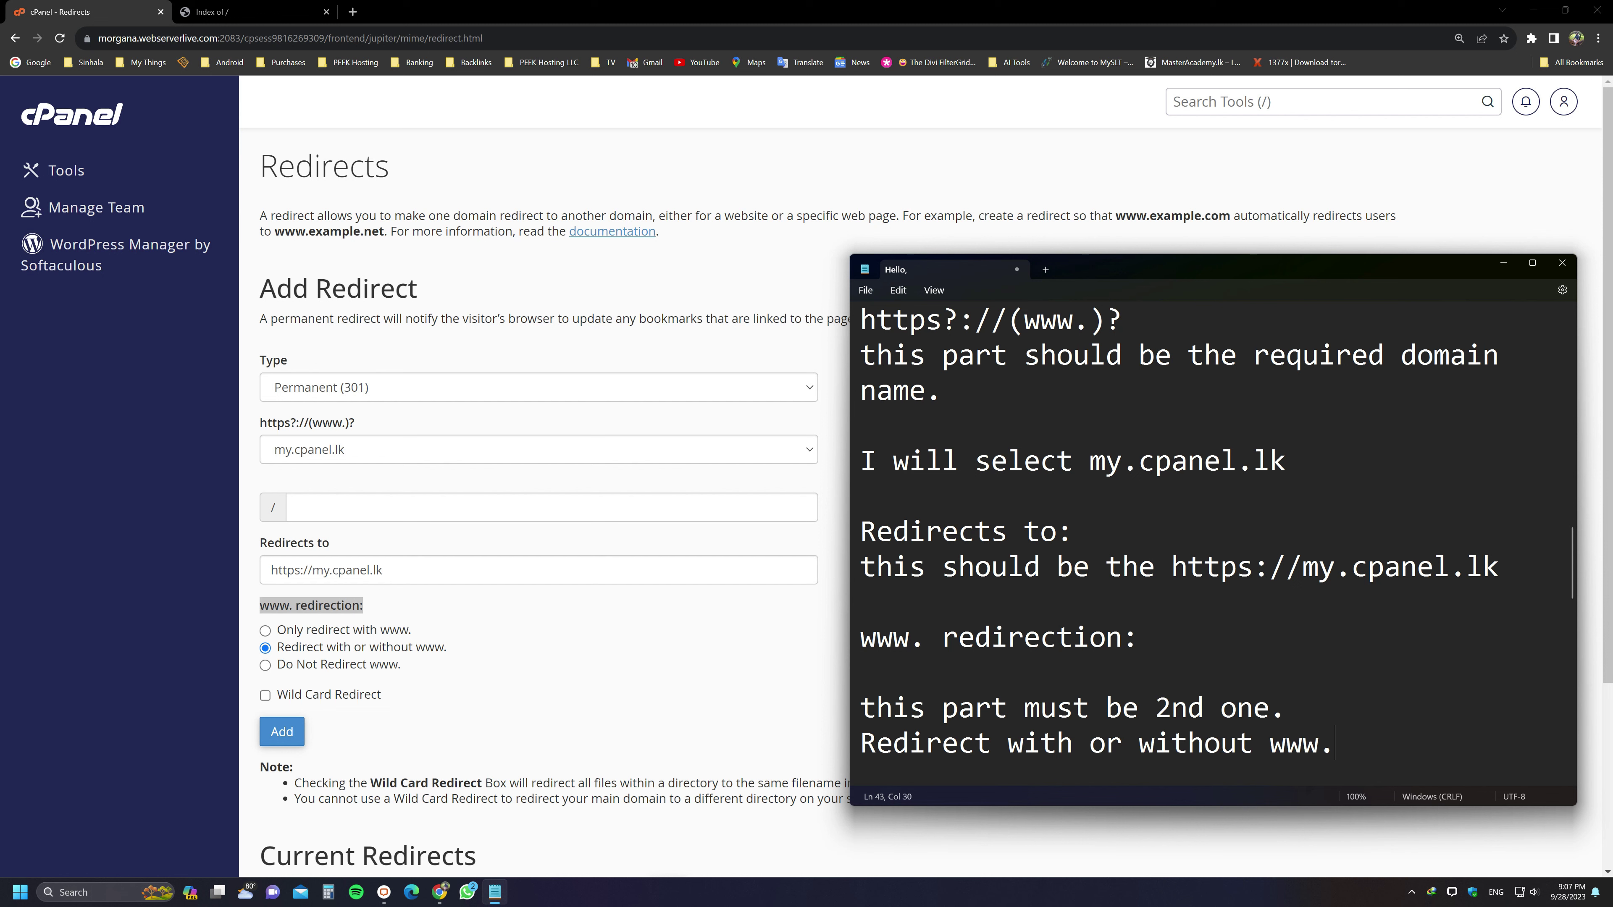
- Add the line "and simply press "Add" Button." to the note after a blank line, with empty lines below it
key(Return)
key(Return)
text(a)
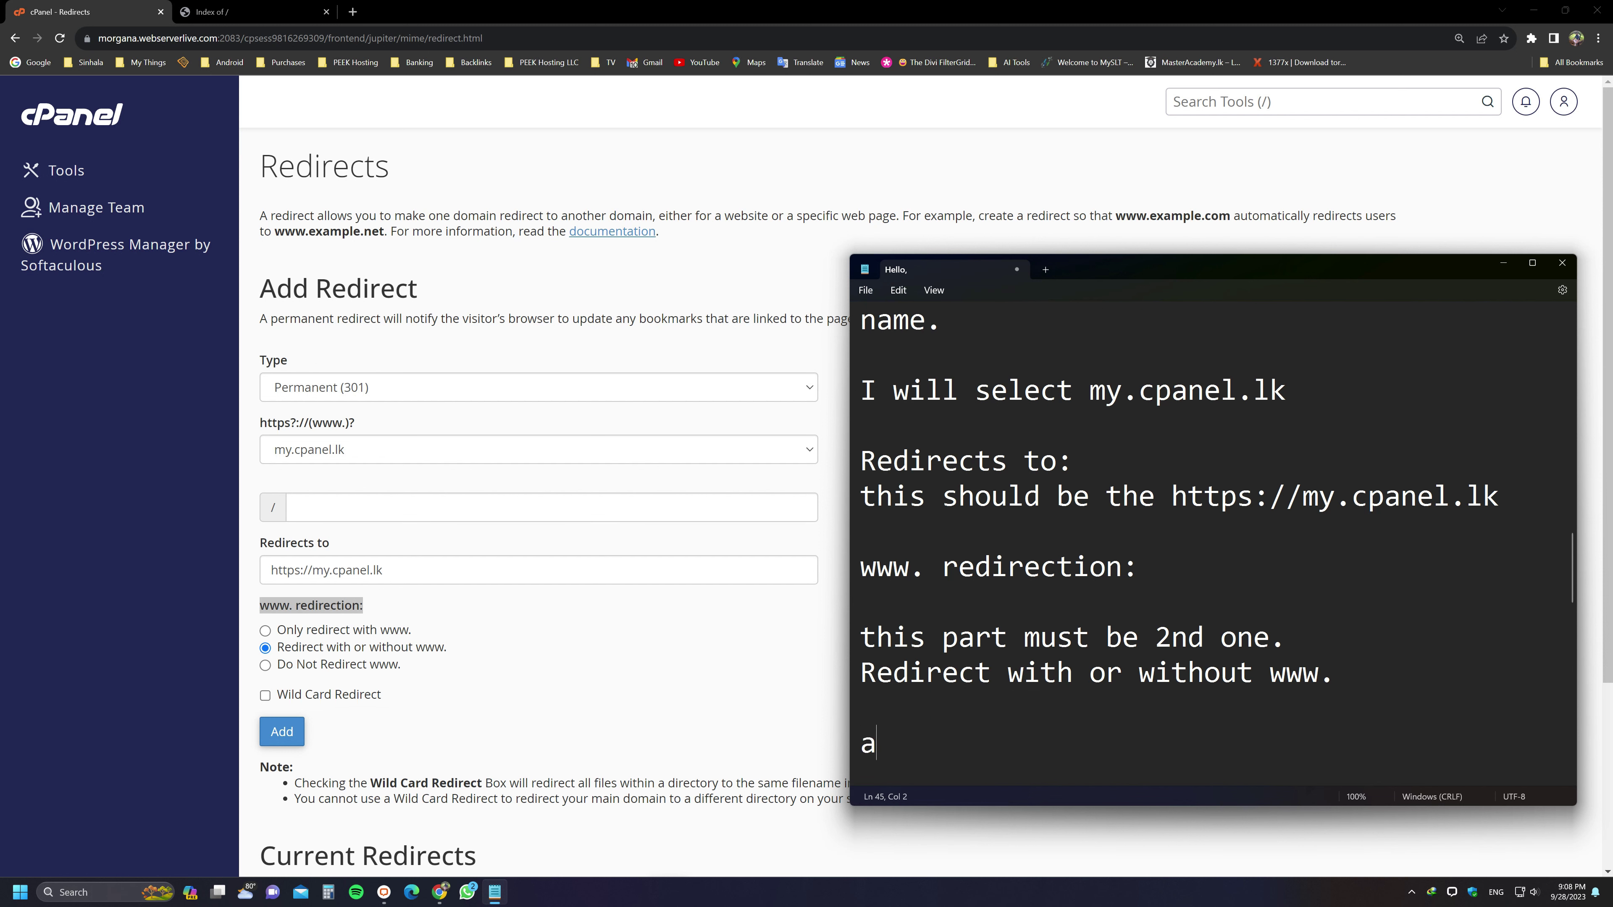
text(nd simply pre)
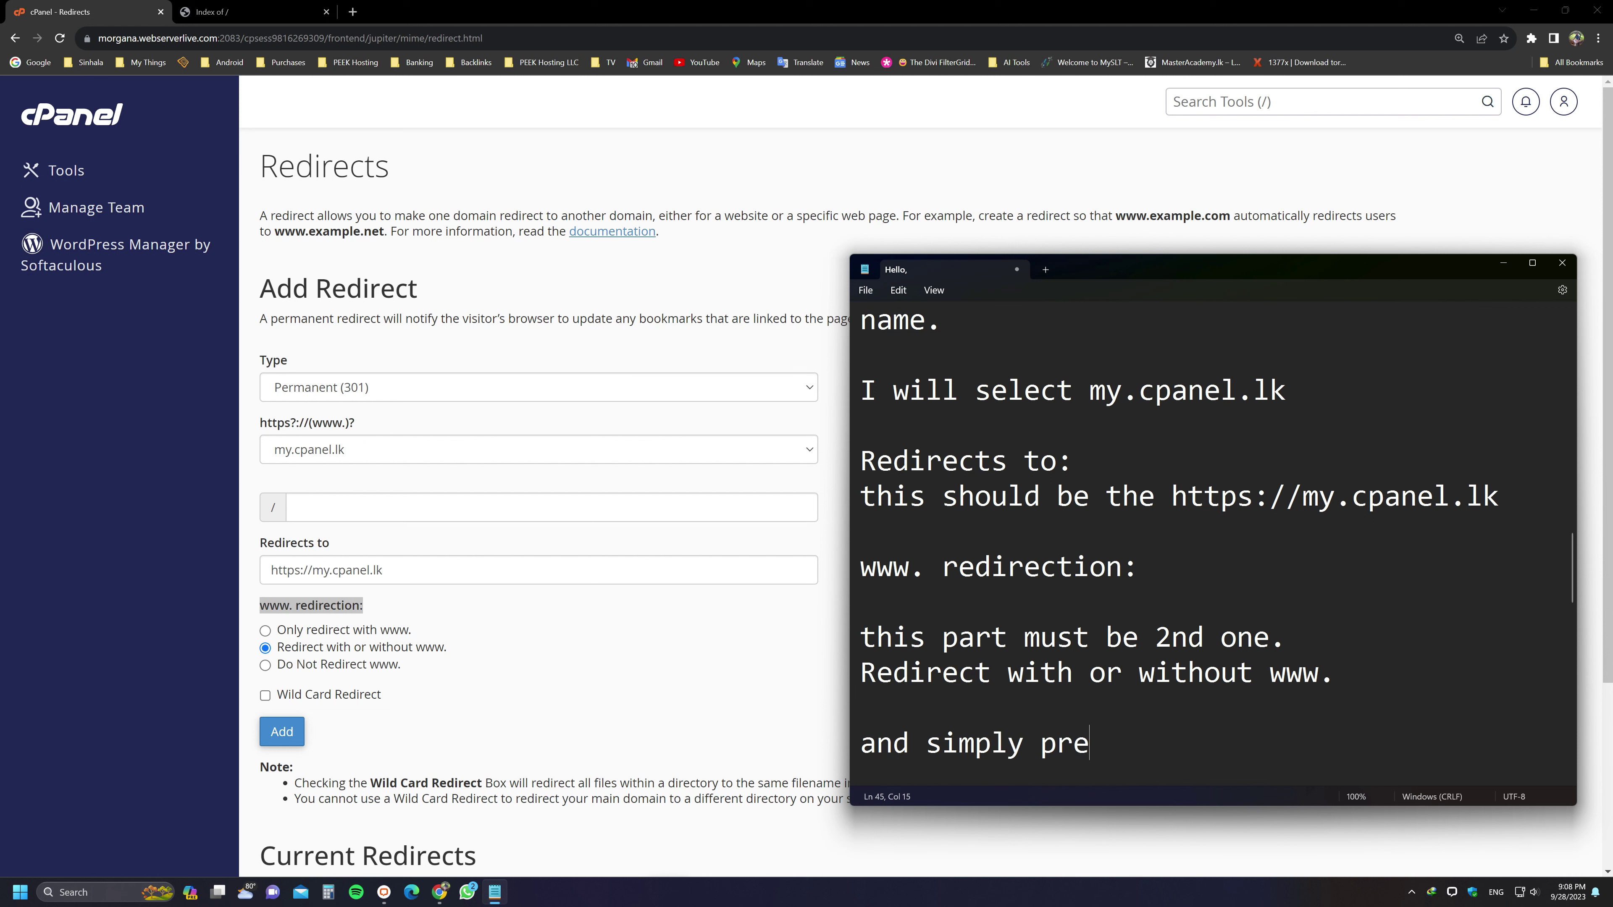
text(ss "Add" Button.)
key(Return)
key(Return)
key(Return)
key(Return)
key(Return)
key(Return)
key(Return)
key(Return)
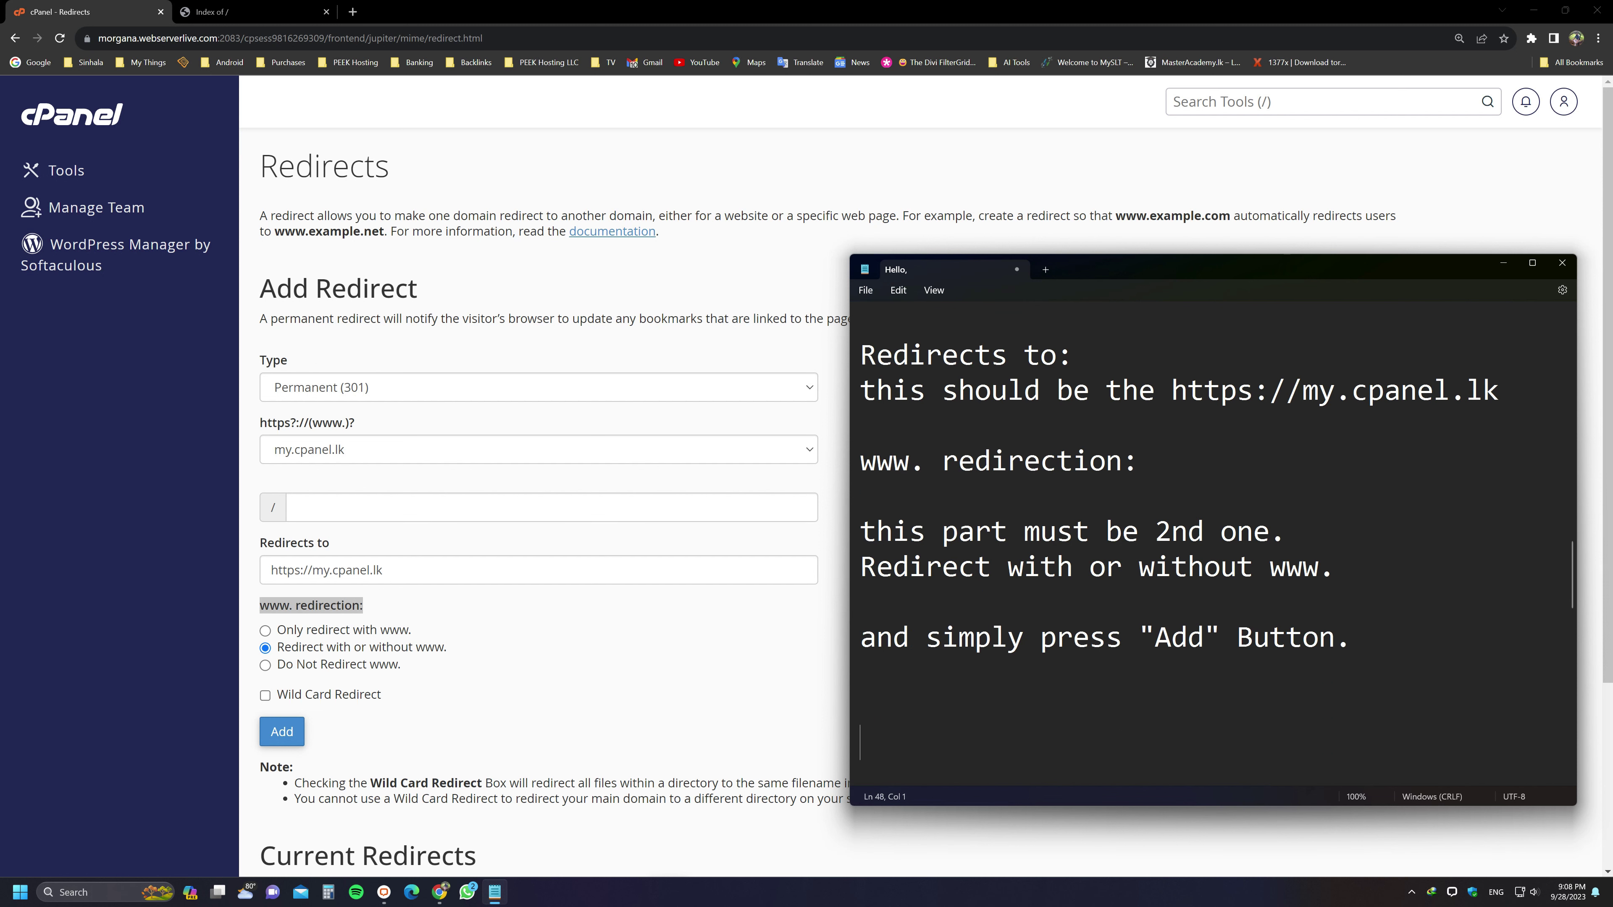
- Submit the my.cpanel.lk redirect in cPanel and copy the resulting confirmation message into the note
click(348, 741)
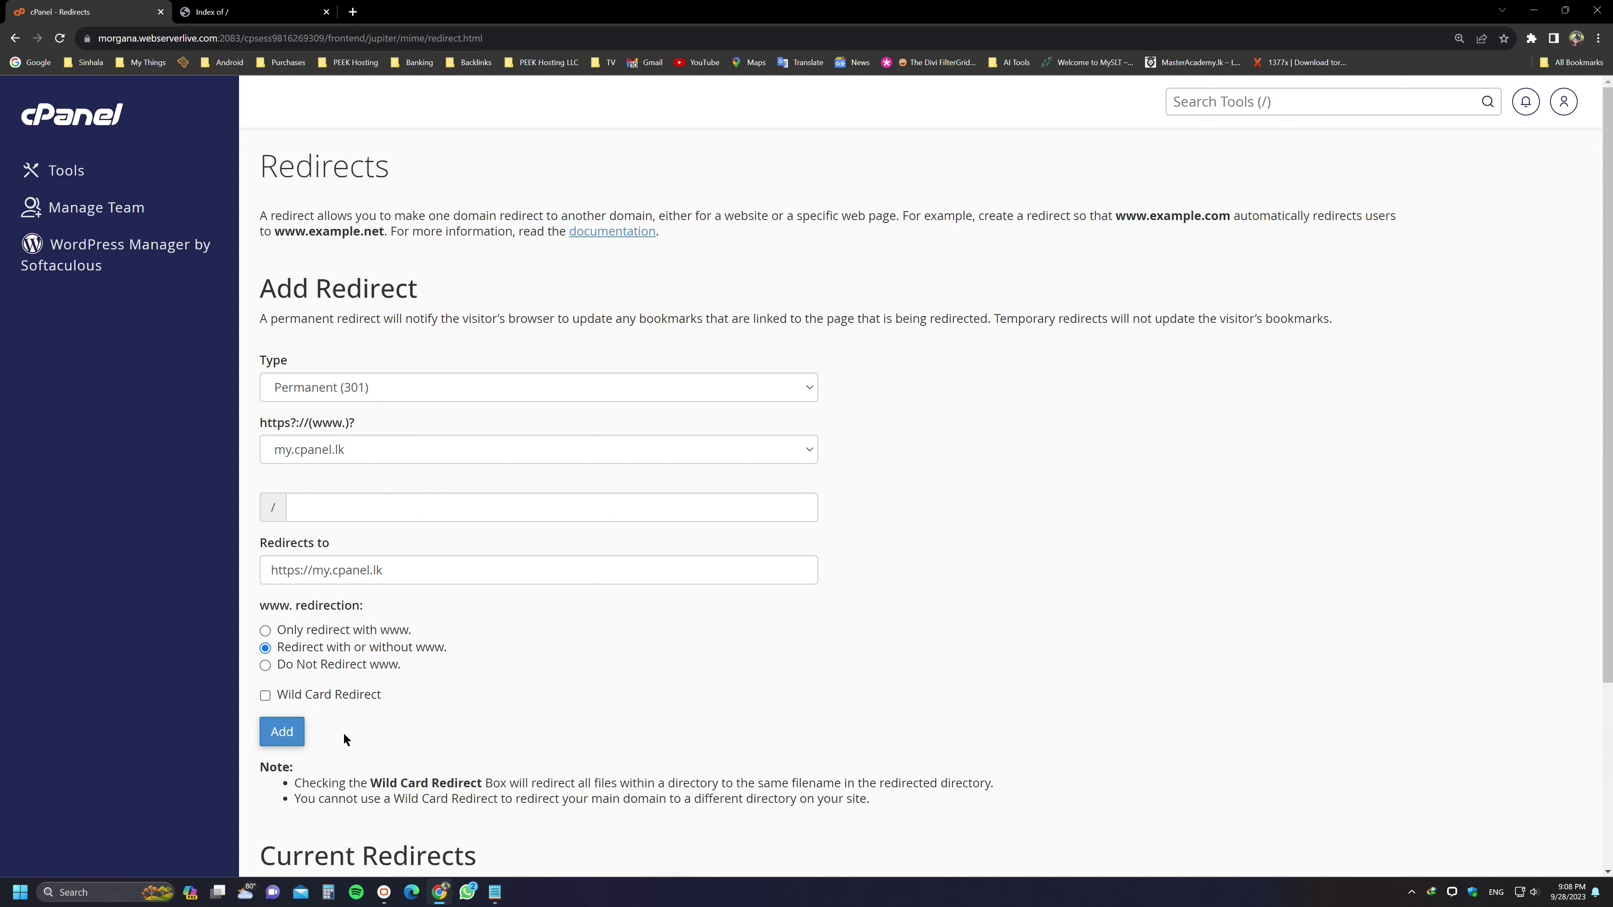
click(268, 734)
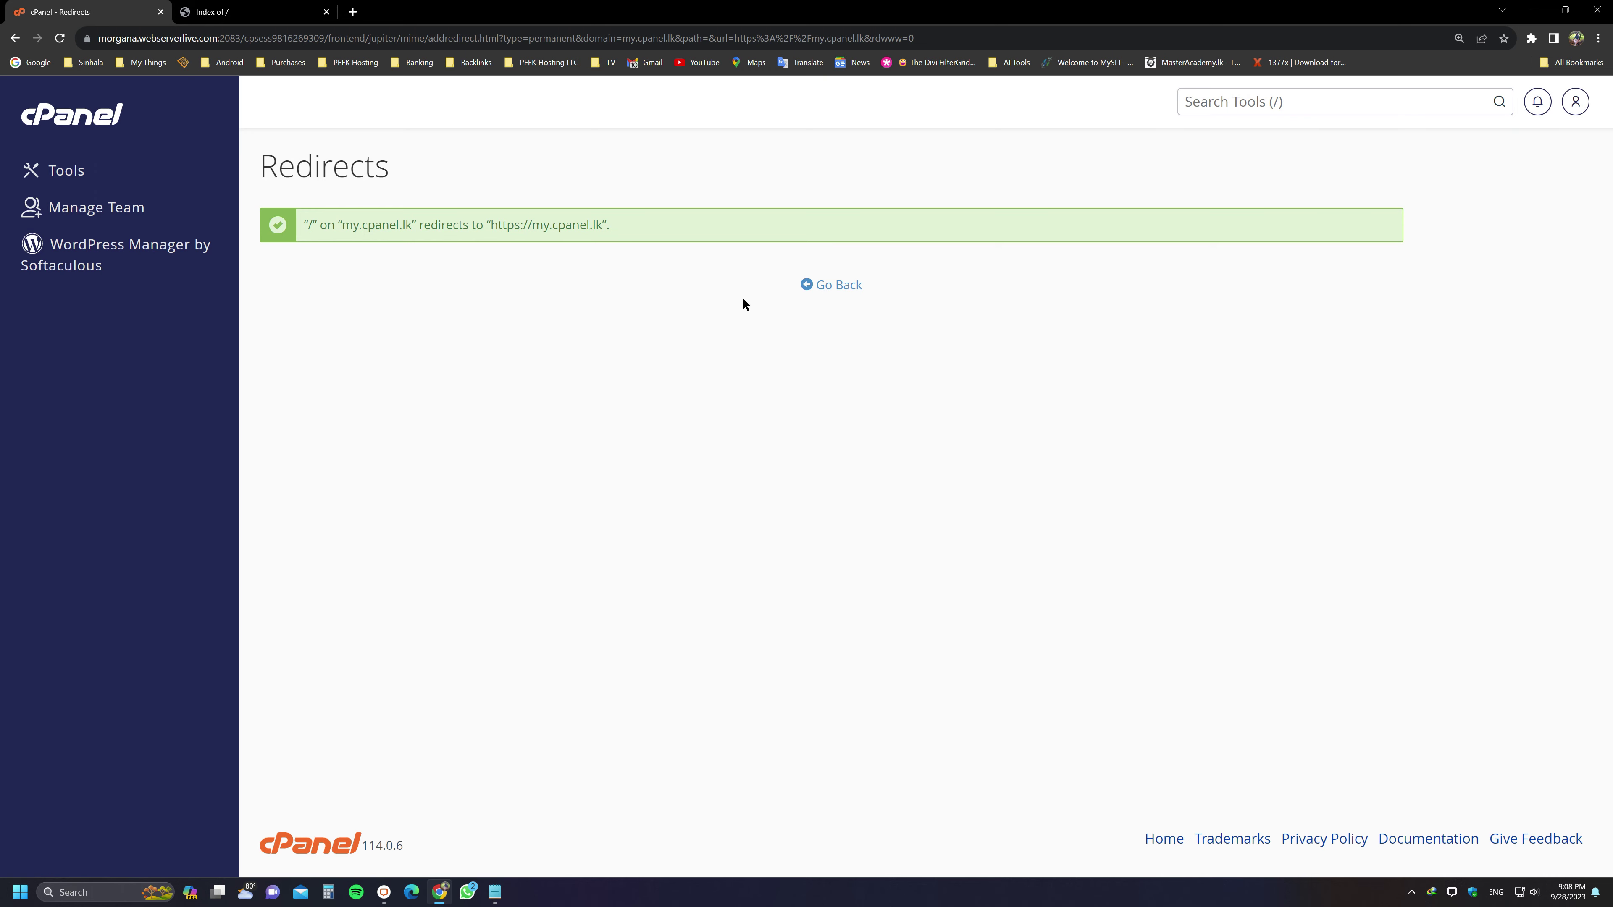
drag(305, 229, 626, 219)
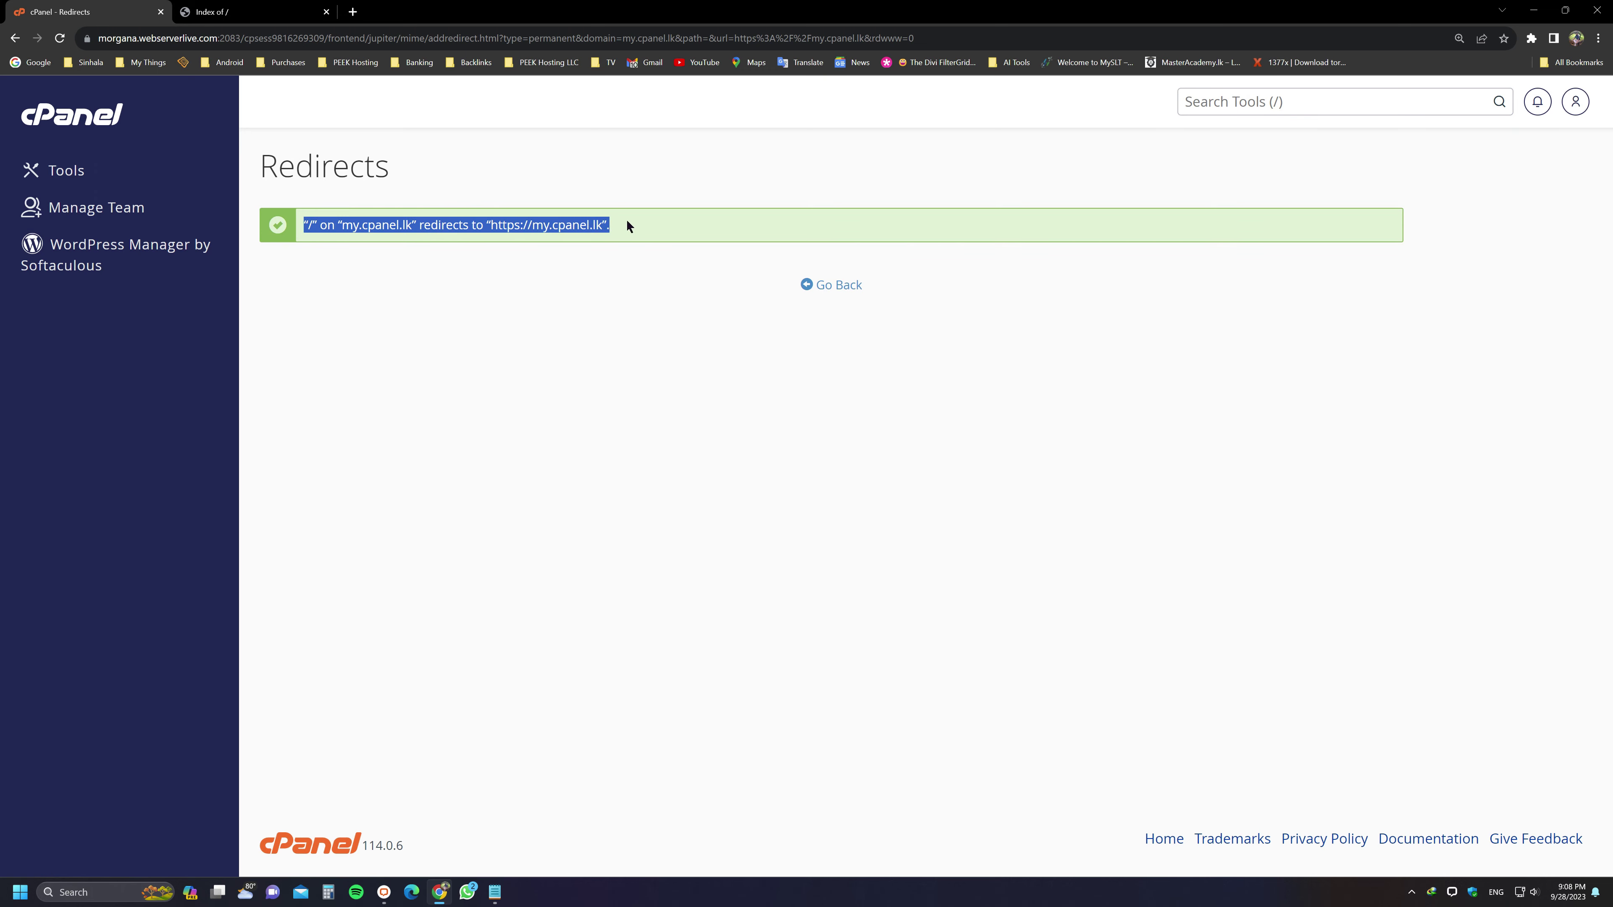
click(495, 892)
click(947, 529)
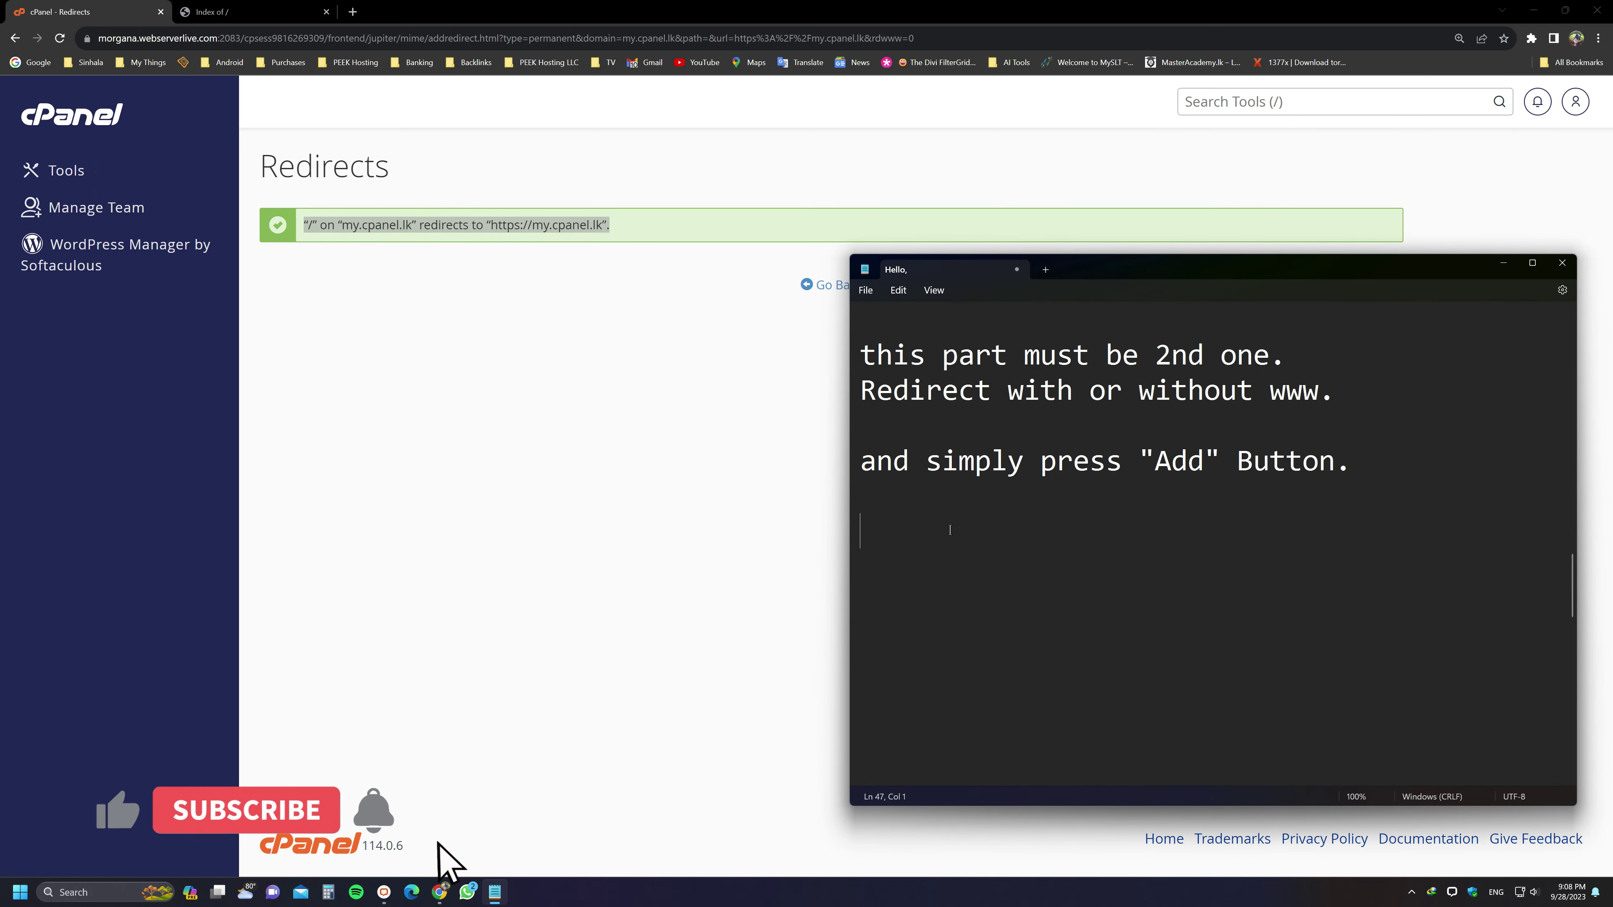
key(ctrl+v)
- Return to cPanel's Redirects page and examine the my.cpanel.lk entry and its redirect URL under Current Redirects
click(536, 436)
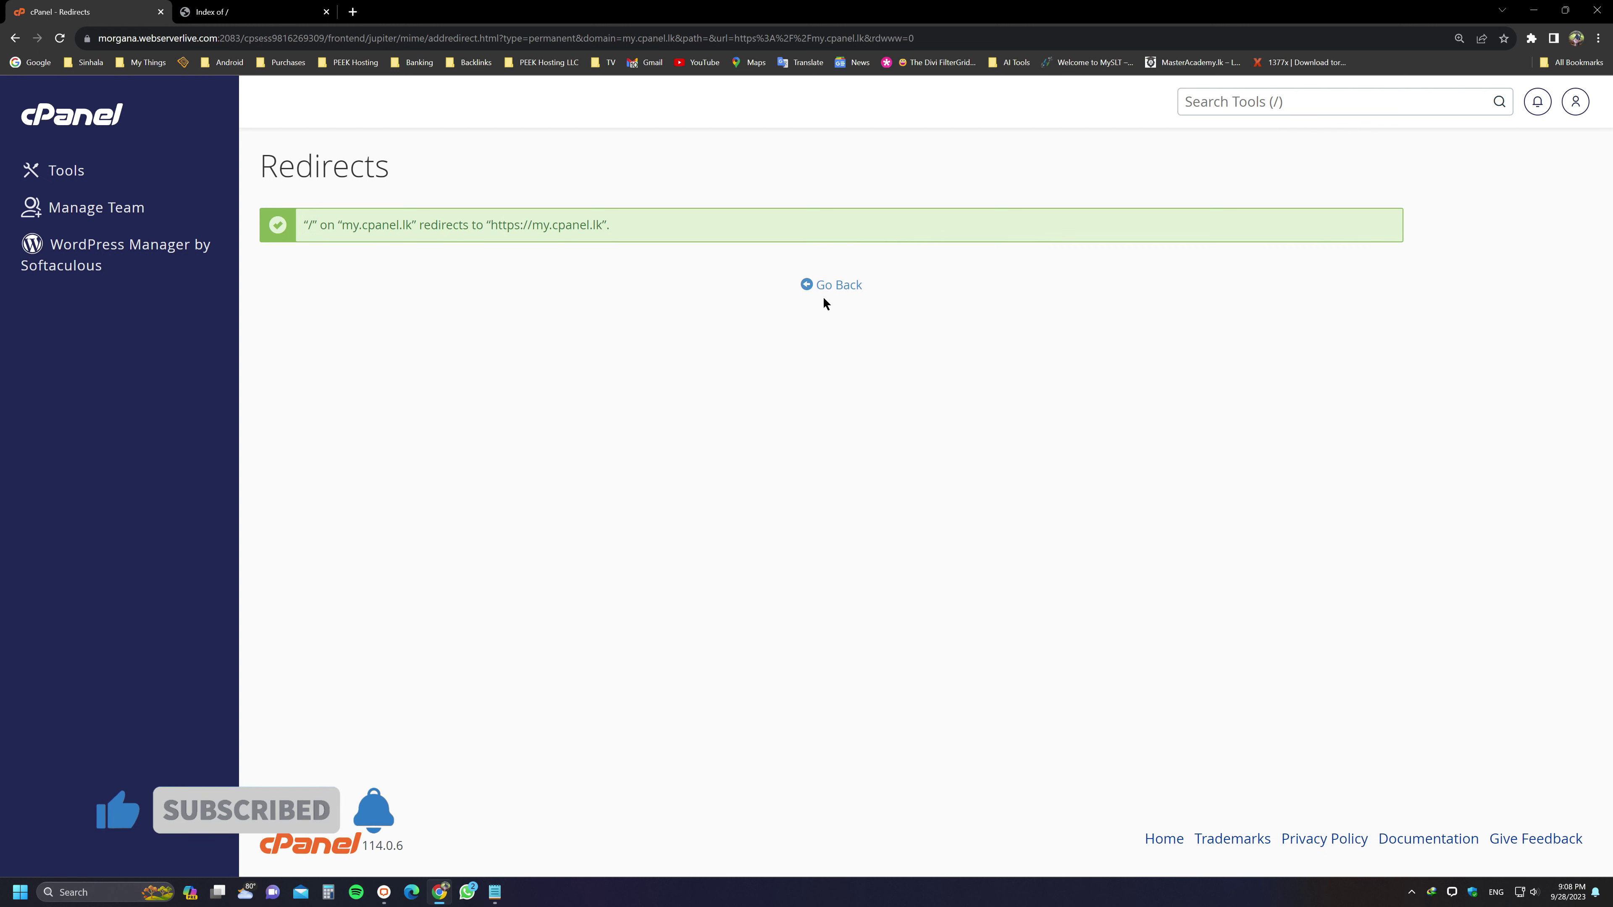
click(835, 284)
scroll(614, 715, down, 4)
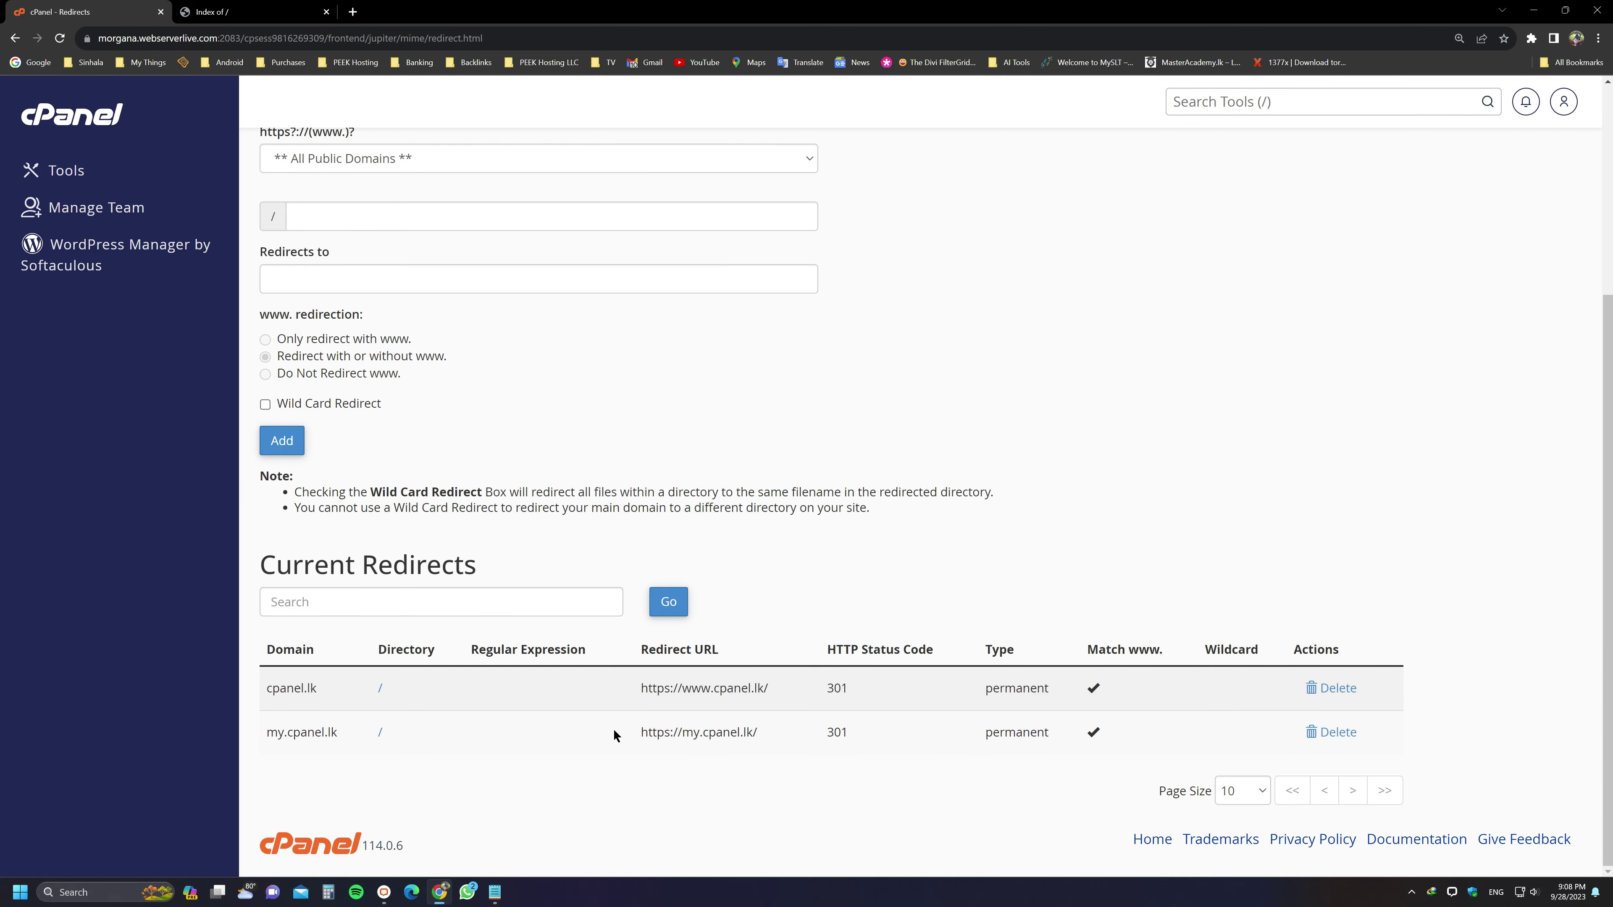
drag(264, 647, 337, 735)
click(401, 738)
click(545, 748)
drag(642, 733, 747, 731)
- Write in the note "The redirection has been added." and "Lets check in the browser. I will press refresh button on the browser."
click(495, 893)
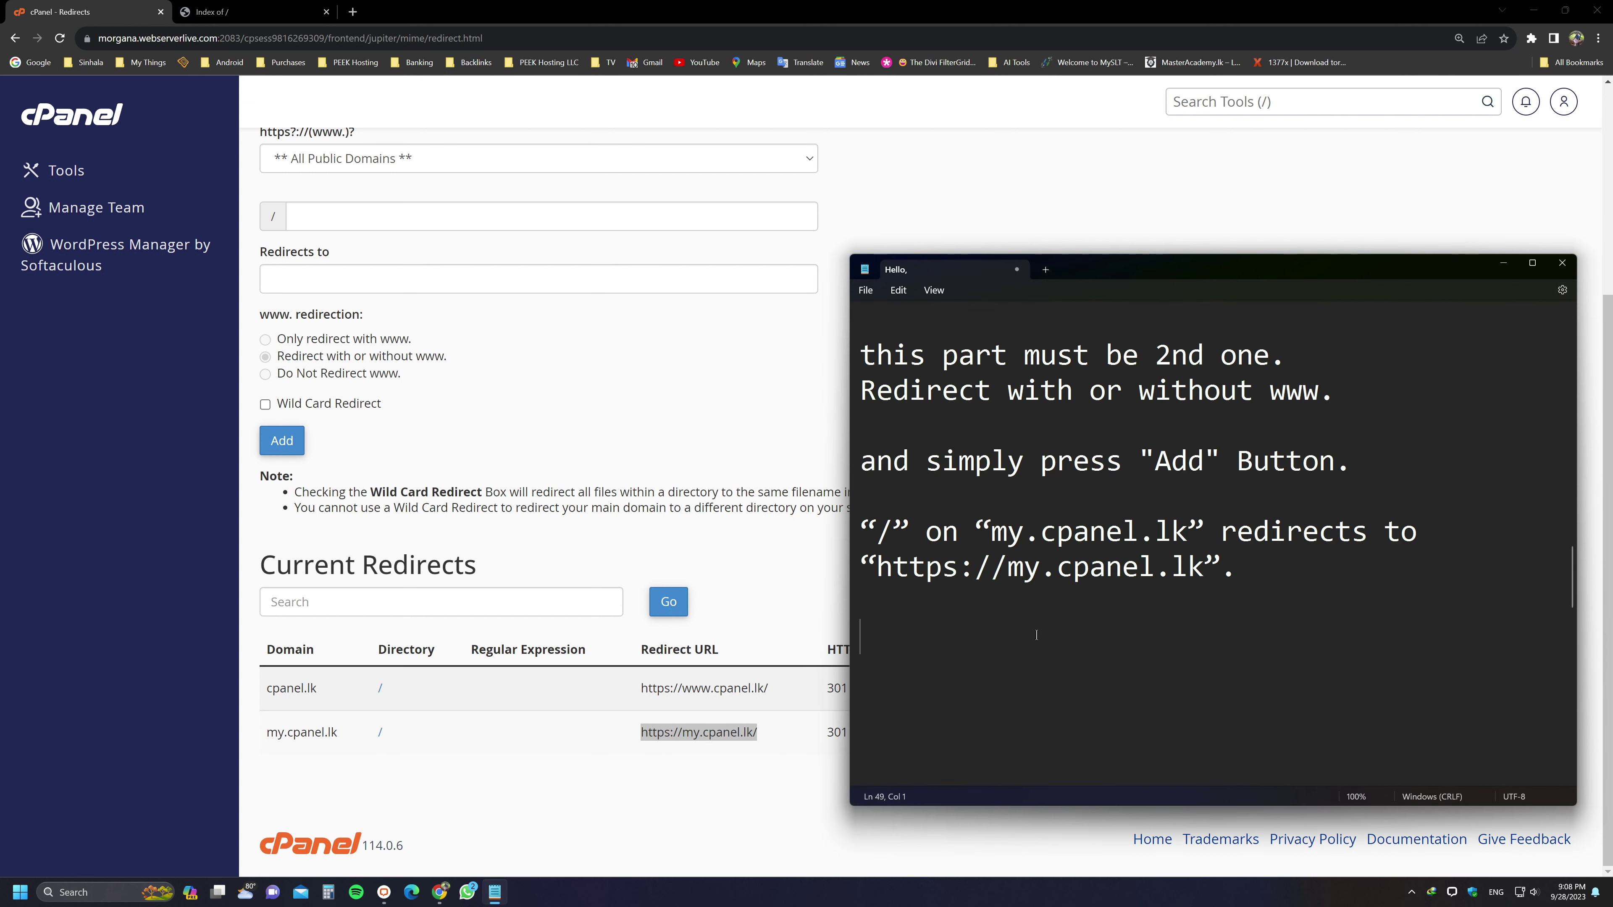
text(The redirection has been added.)
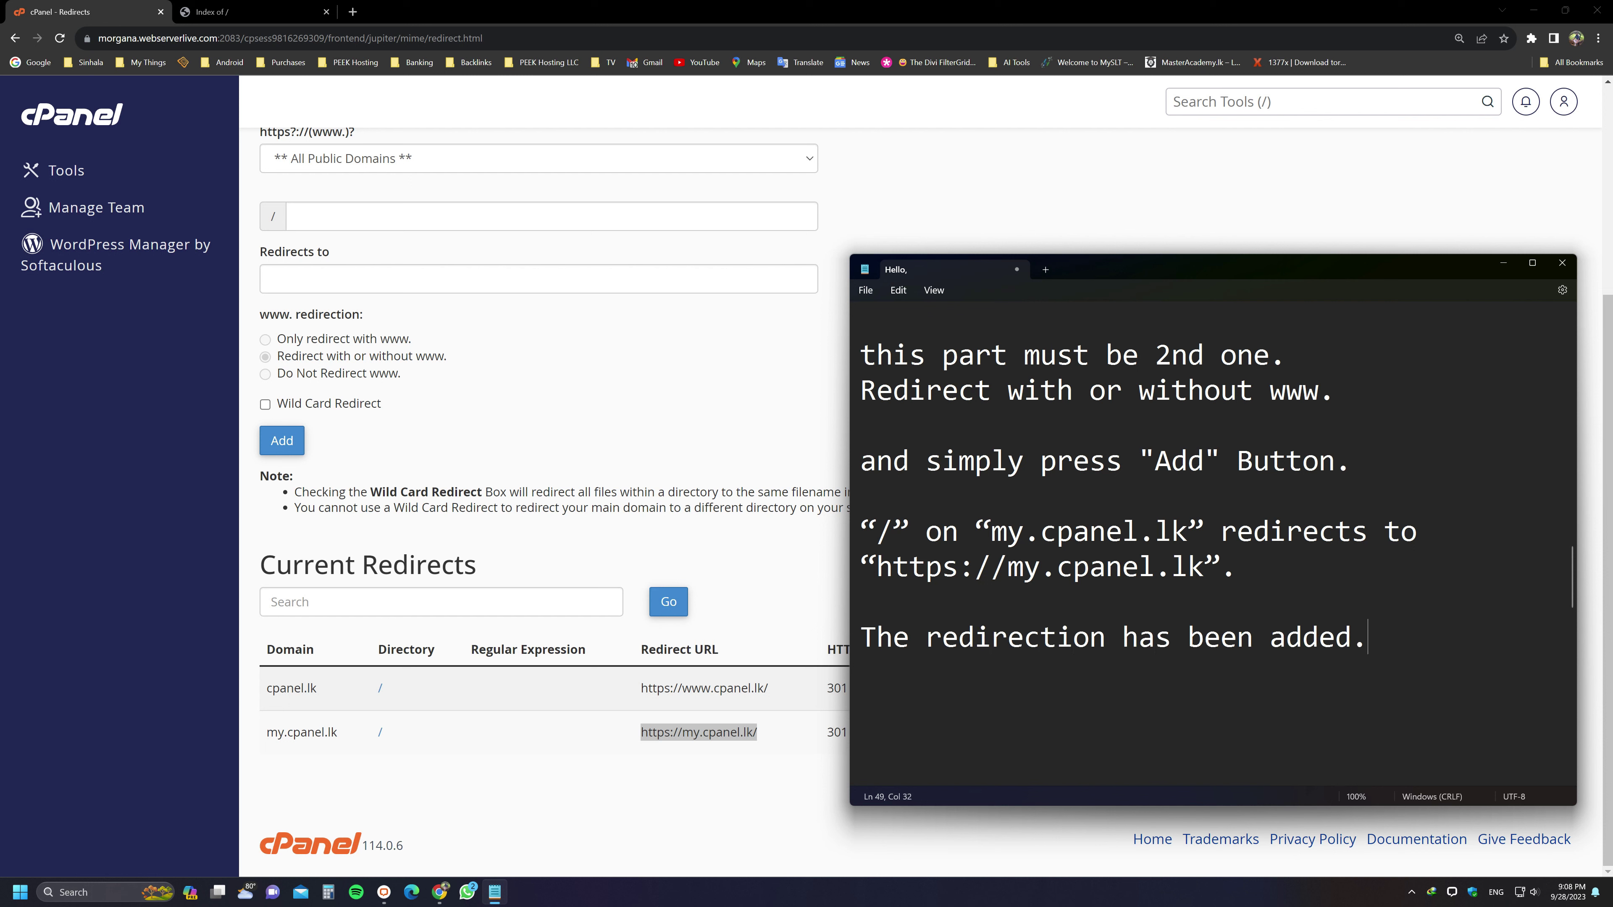
text(Lets check in)
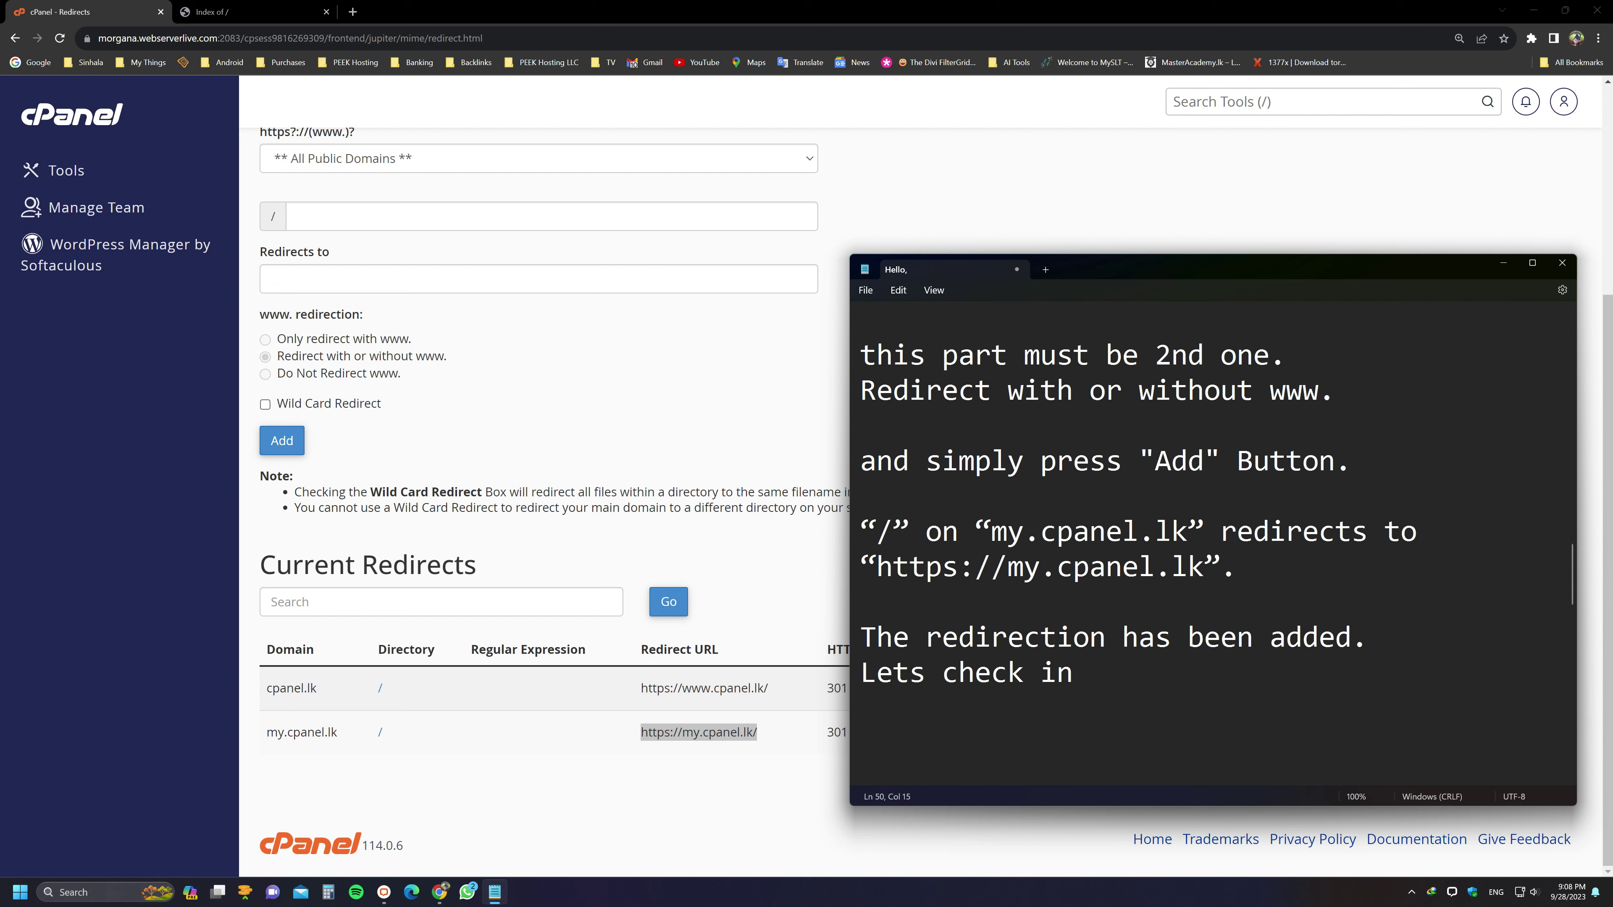
text( the browser)
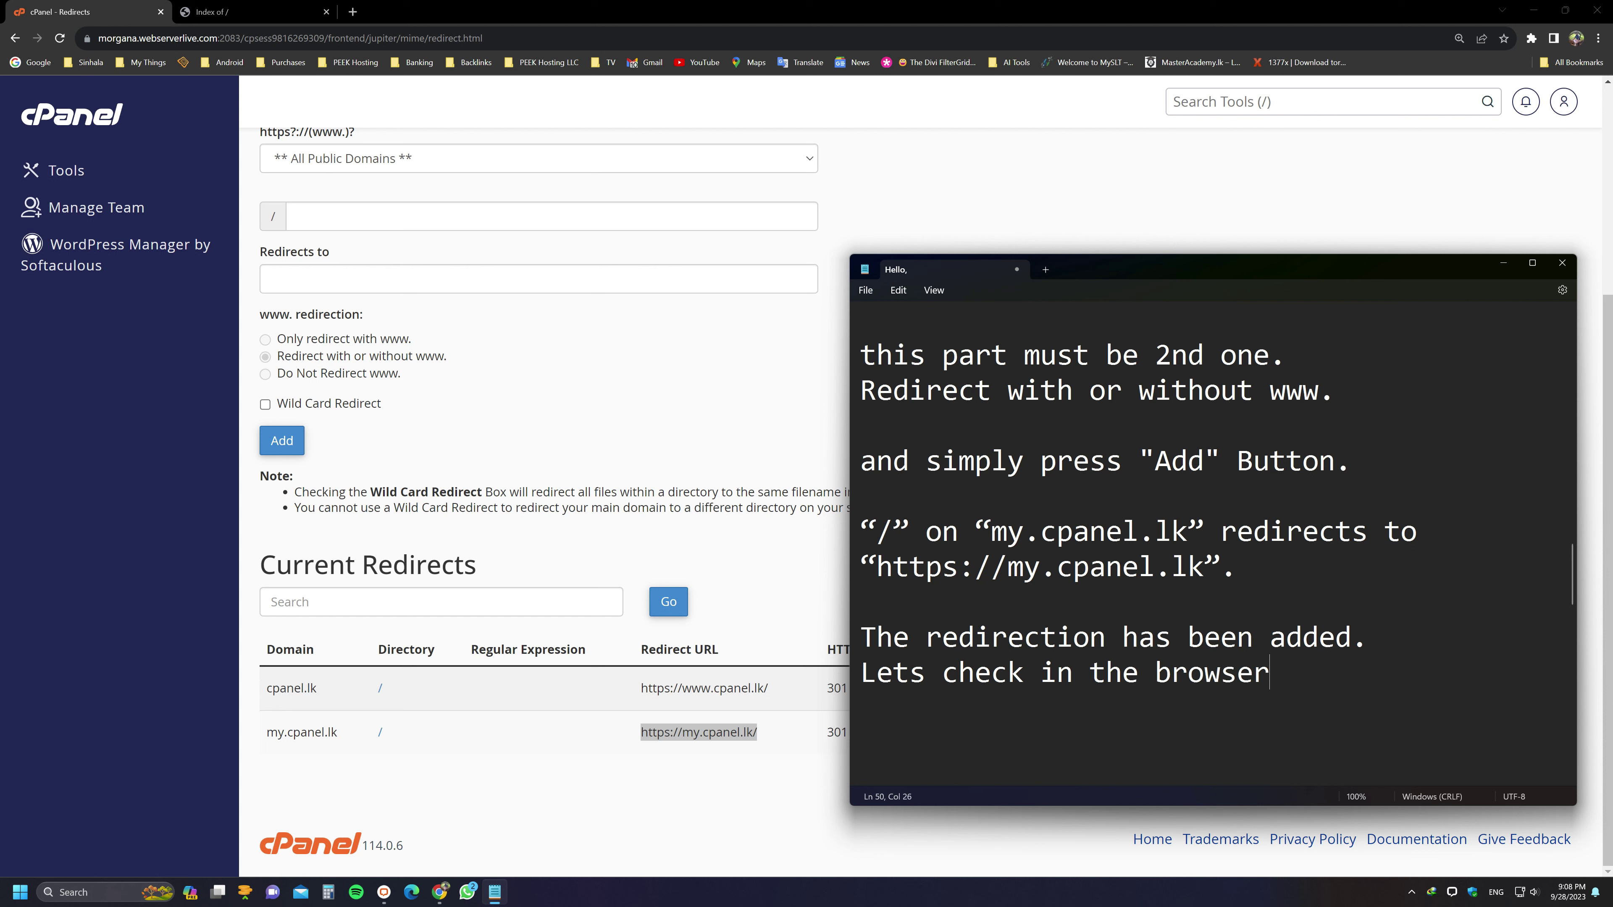
text(. I will press )
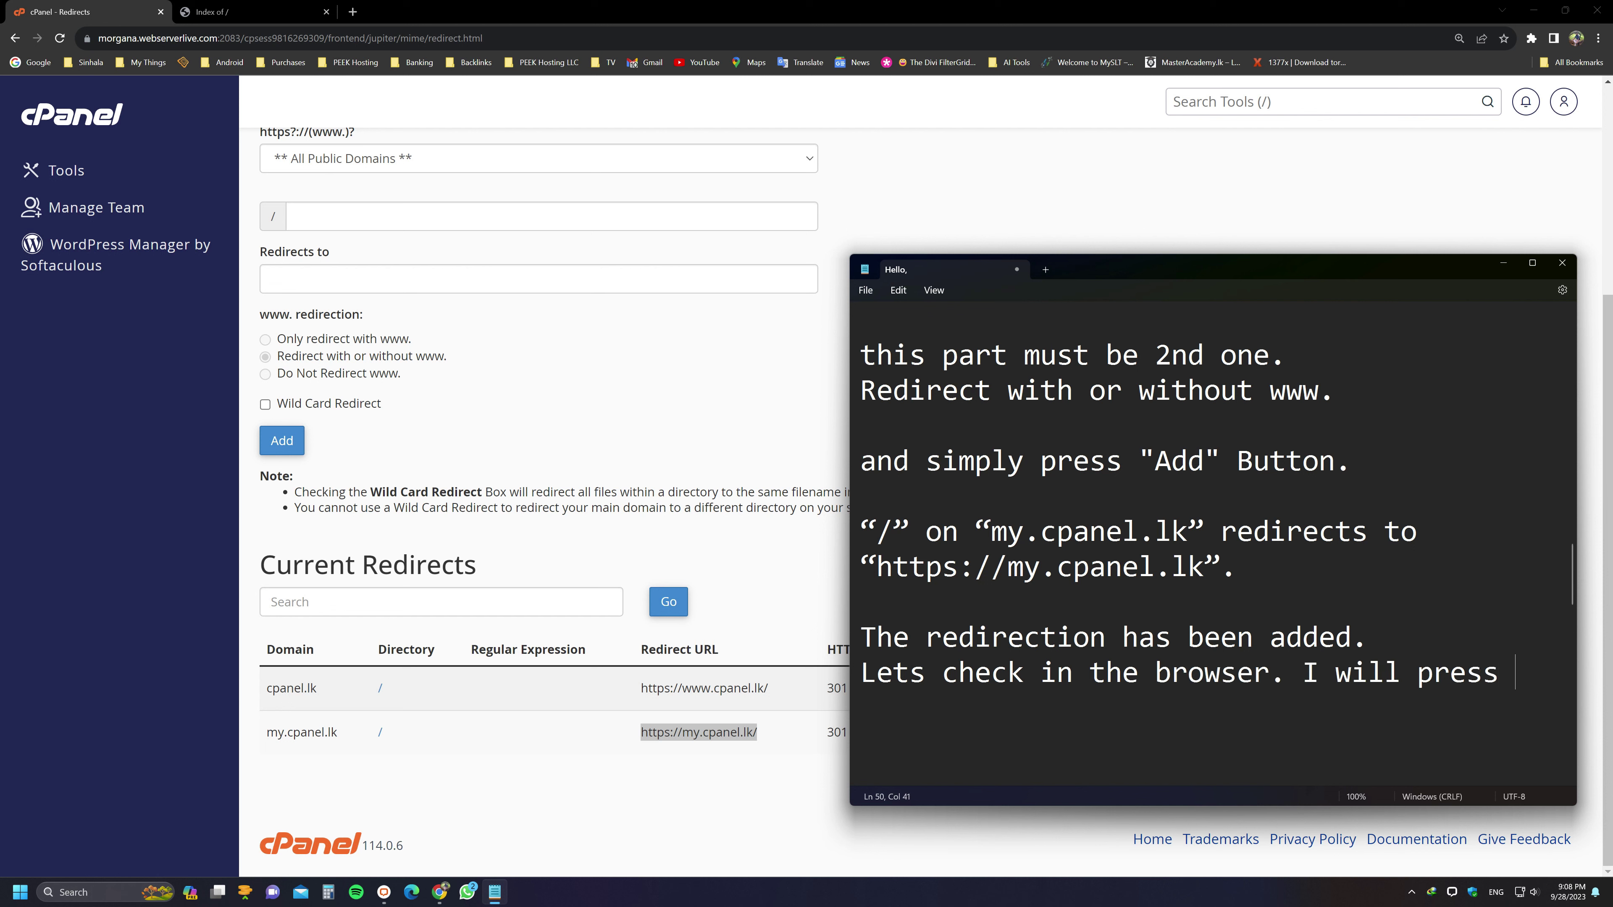
text(refresh button on th)
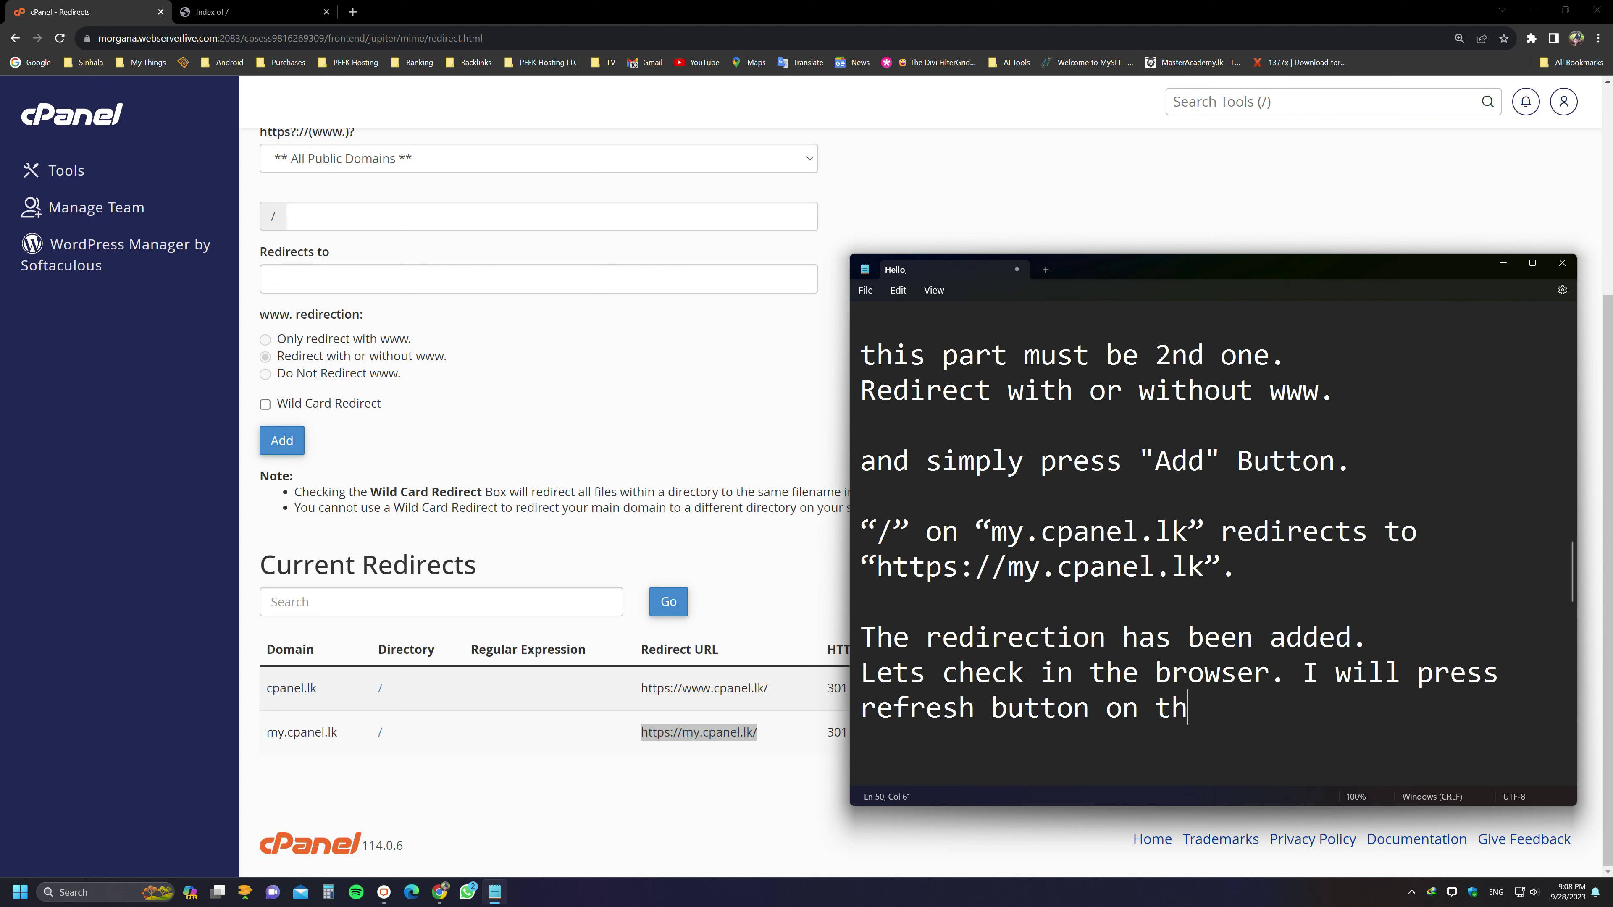
text(e browser.)
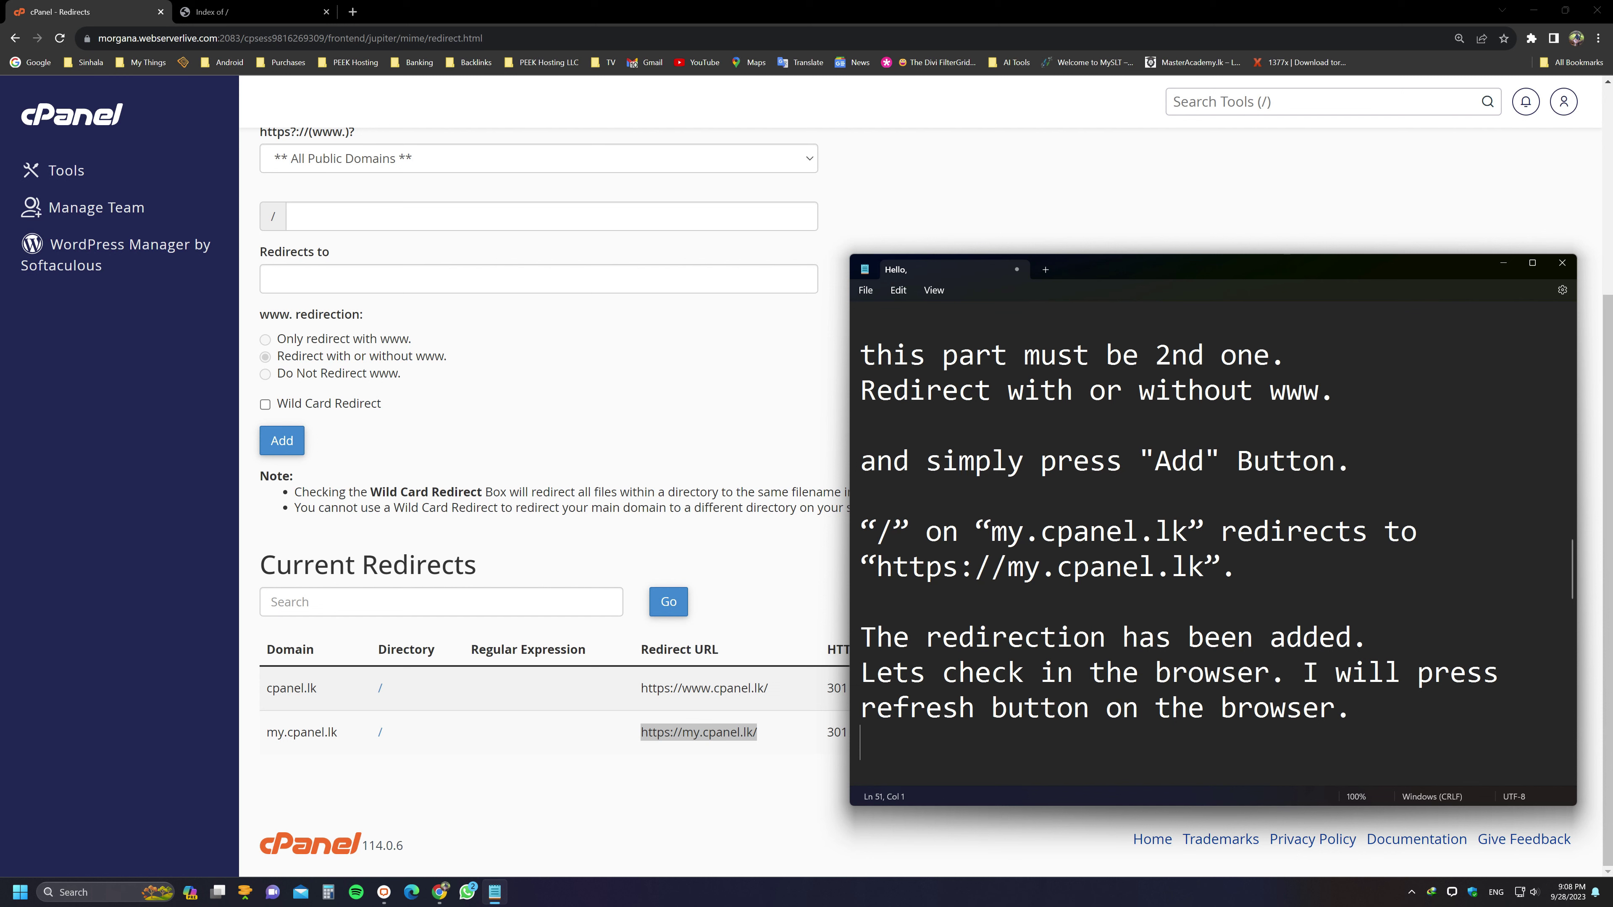
- Reload the open my.cpanel.lk page in the browser and inspect its connection security information
click(515, 382)
click(210, 11)
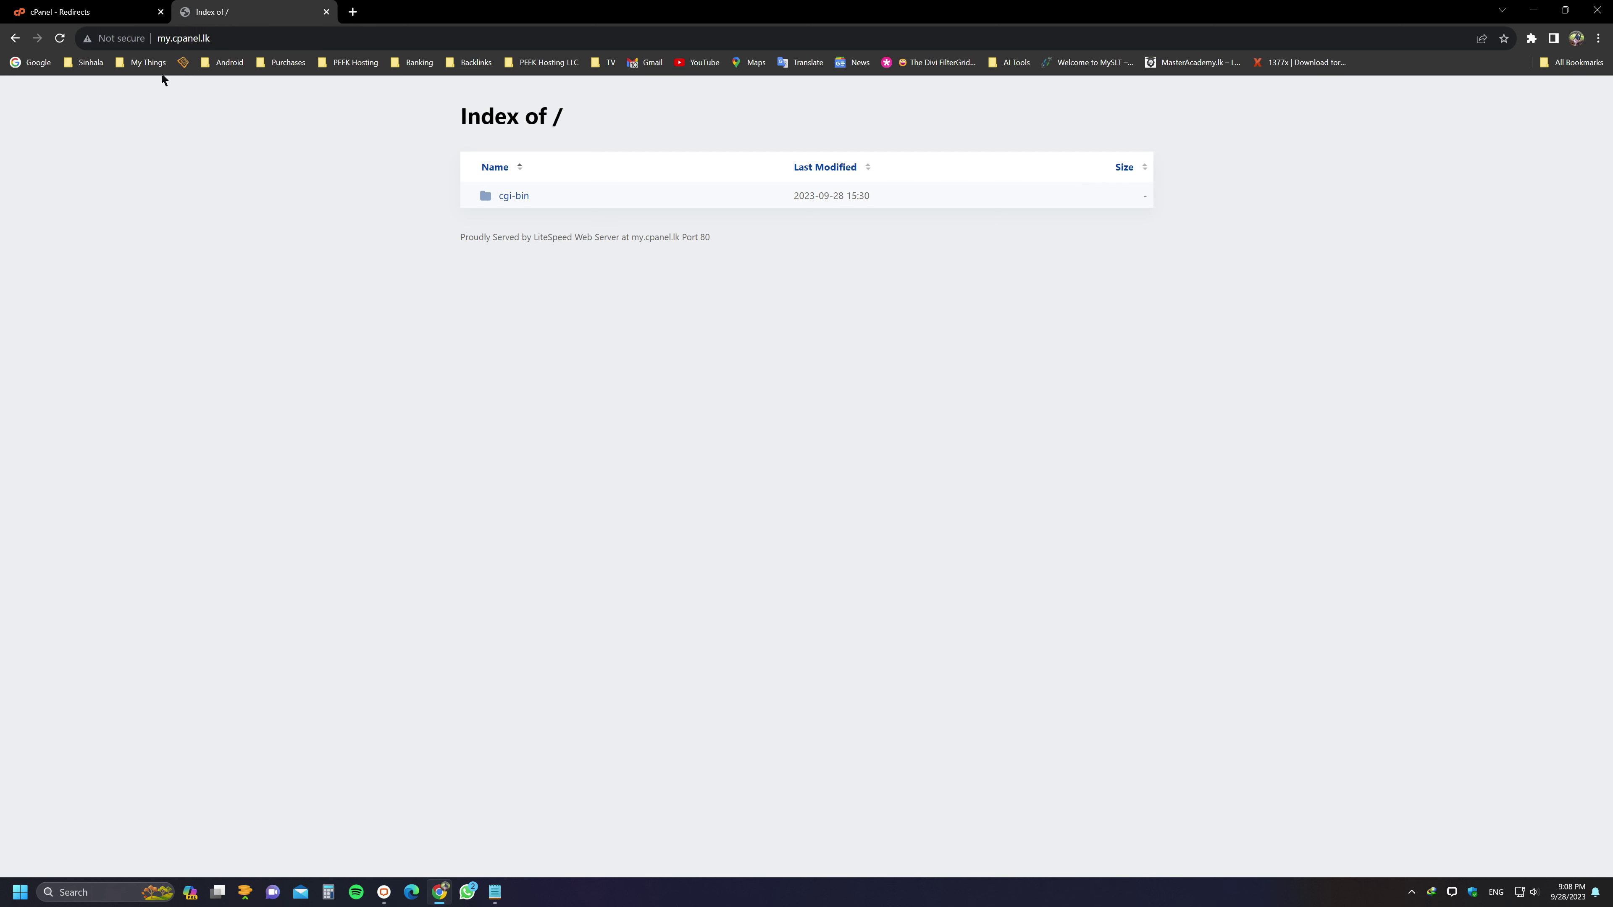
click(60, 39)
click(88, 39)
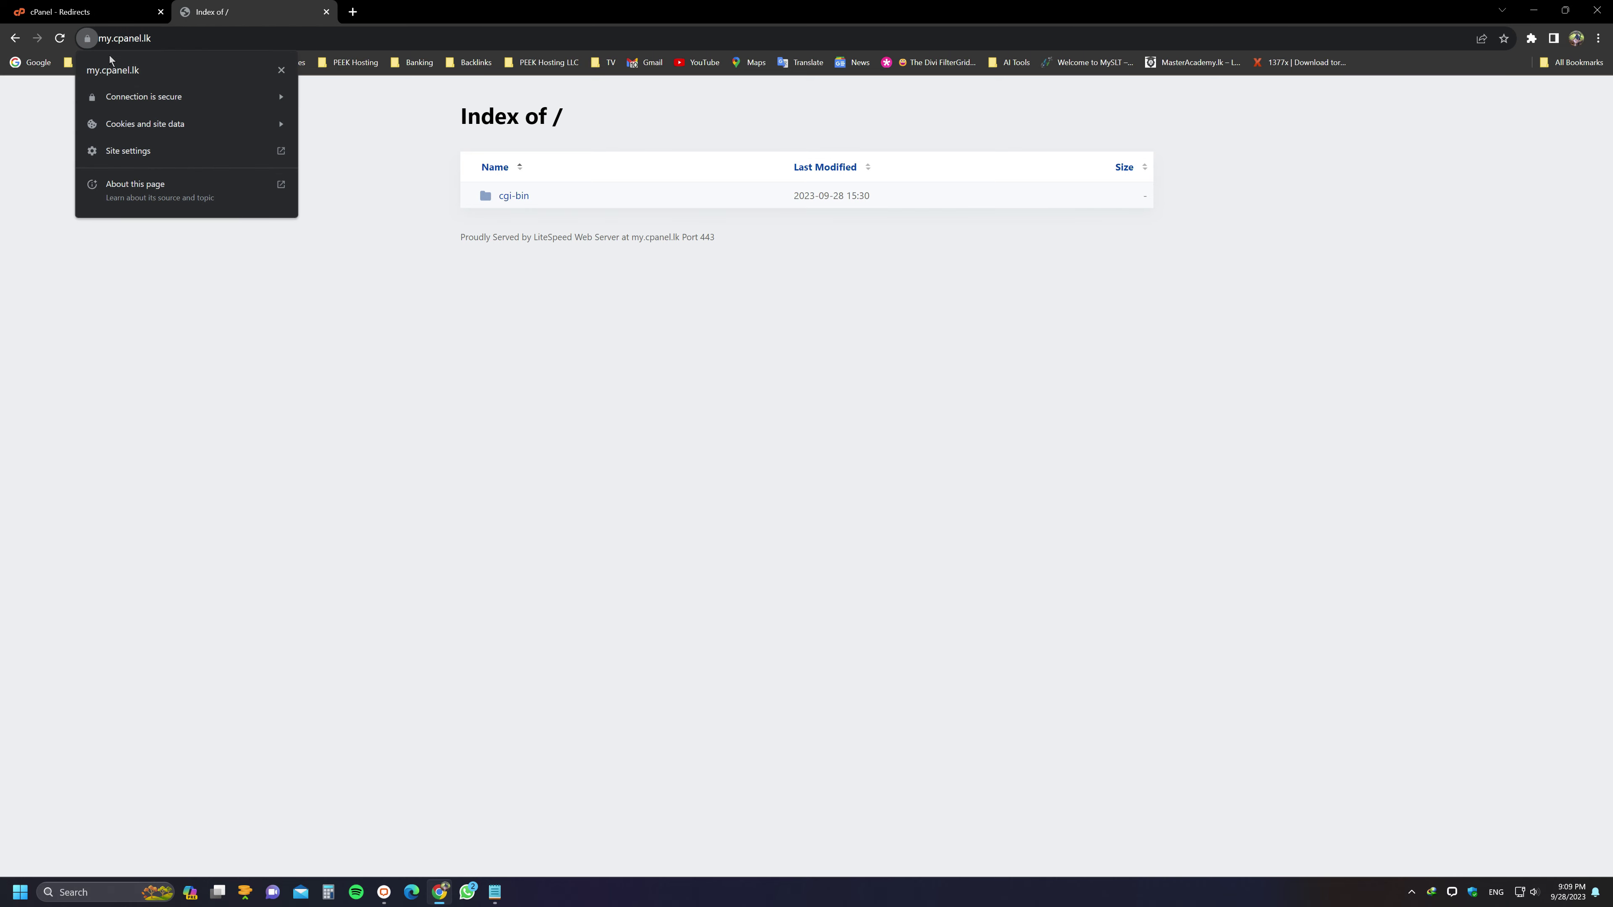
click(192, 271)
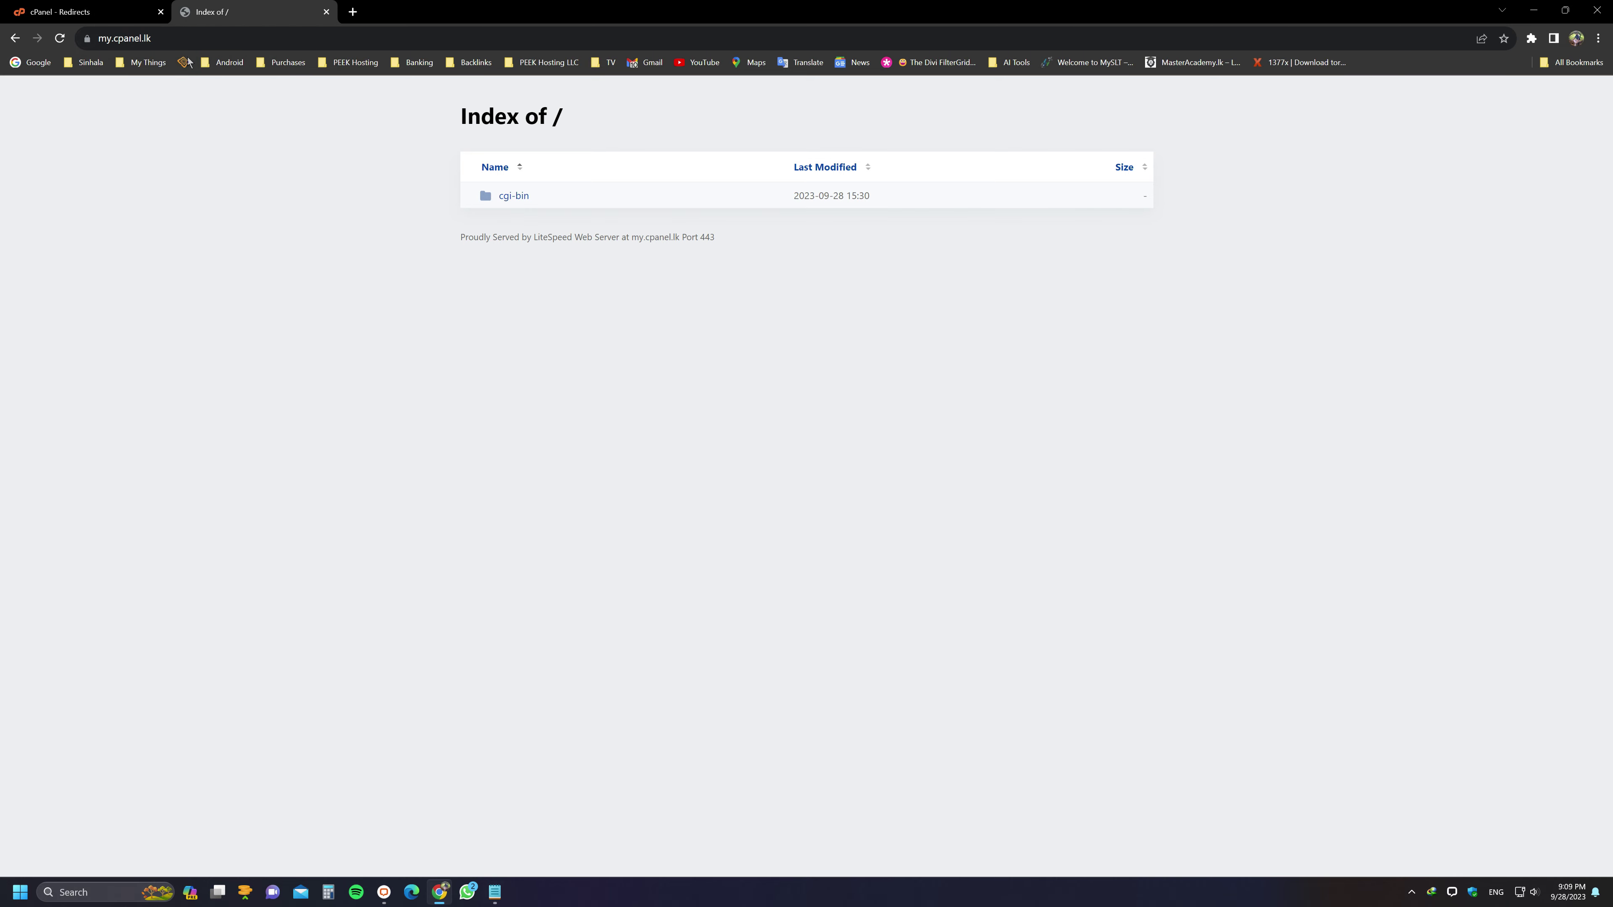
- Change the my.cpanel.lk address from https to http and load it to test the redirect
click(204, 36)
click(204, 36)
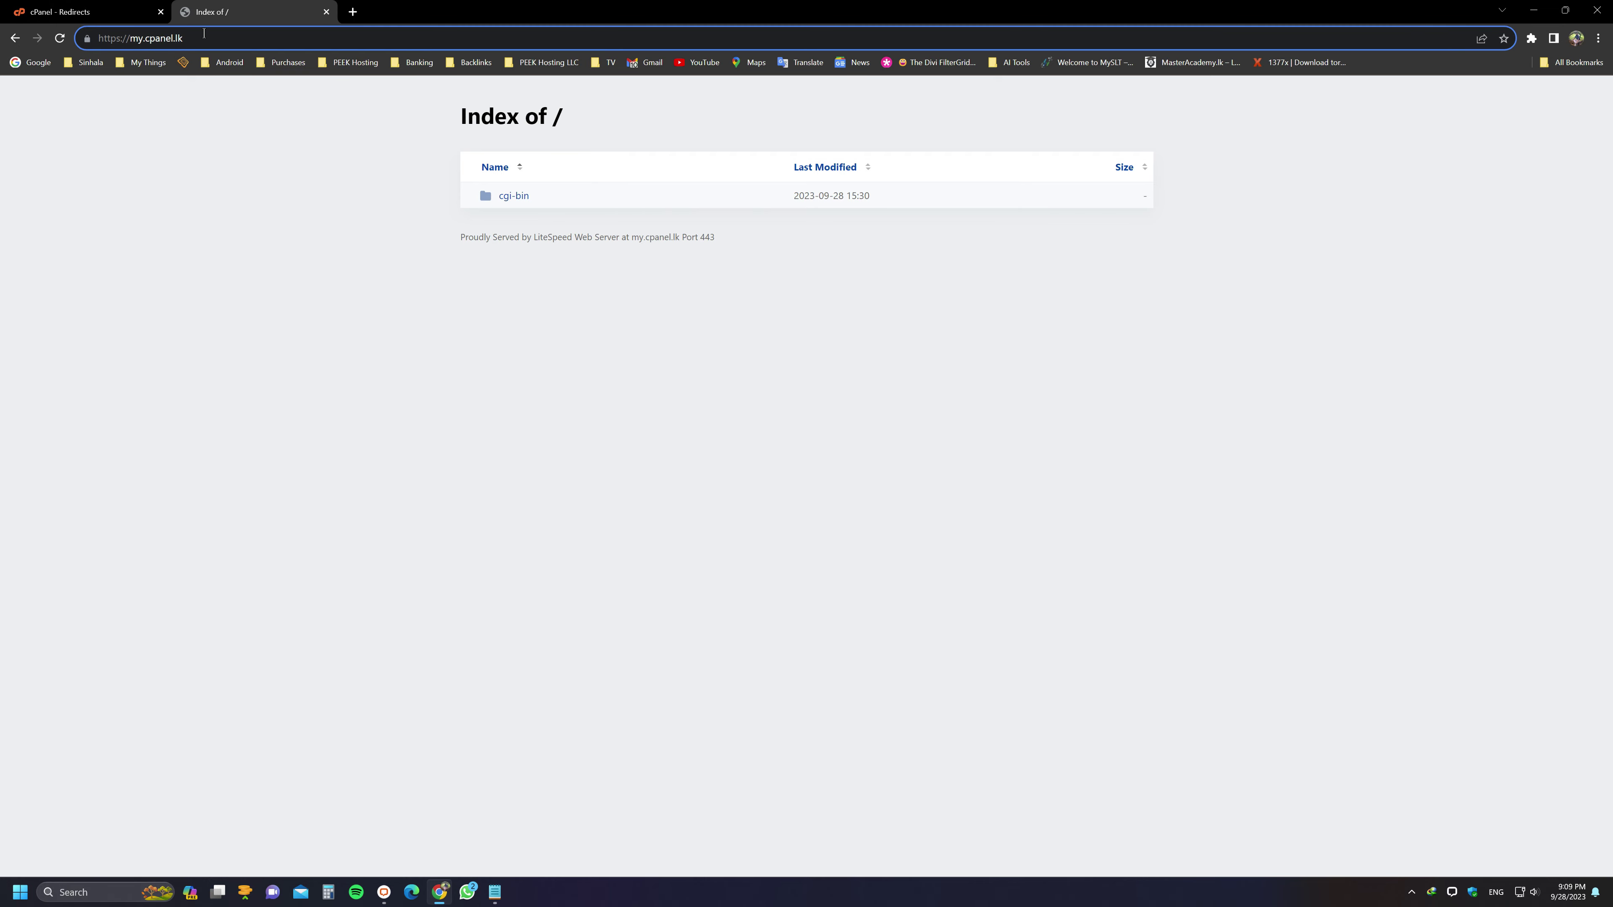
key(Left)
key(Left)
key(Left)
key(Left)
key(Left)
key(Left)
key(Left)
key(Left)
key(Left)
key(Left)
key(Left)
key(Left)
key(Left)
key(Left)
key(BackSpace)
key(BackSpace)
key(Return)
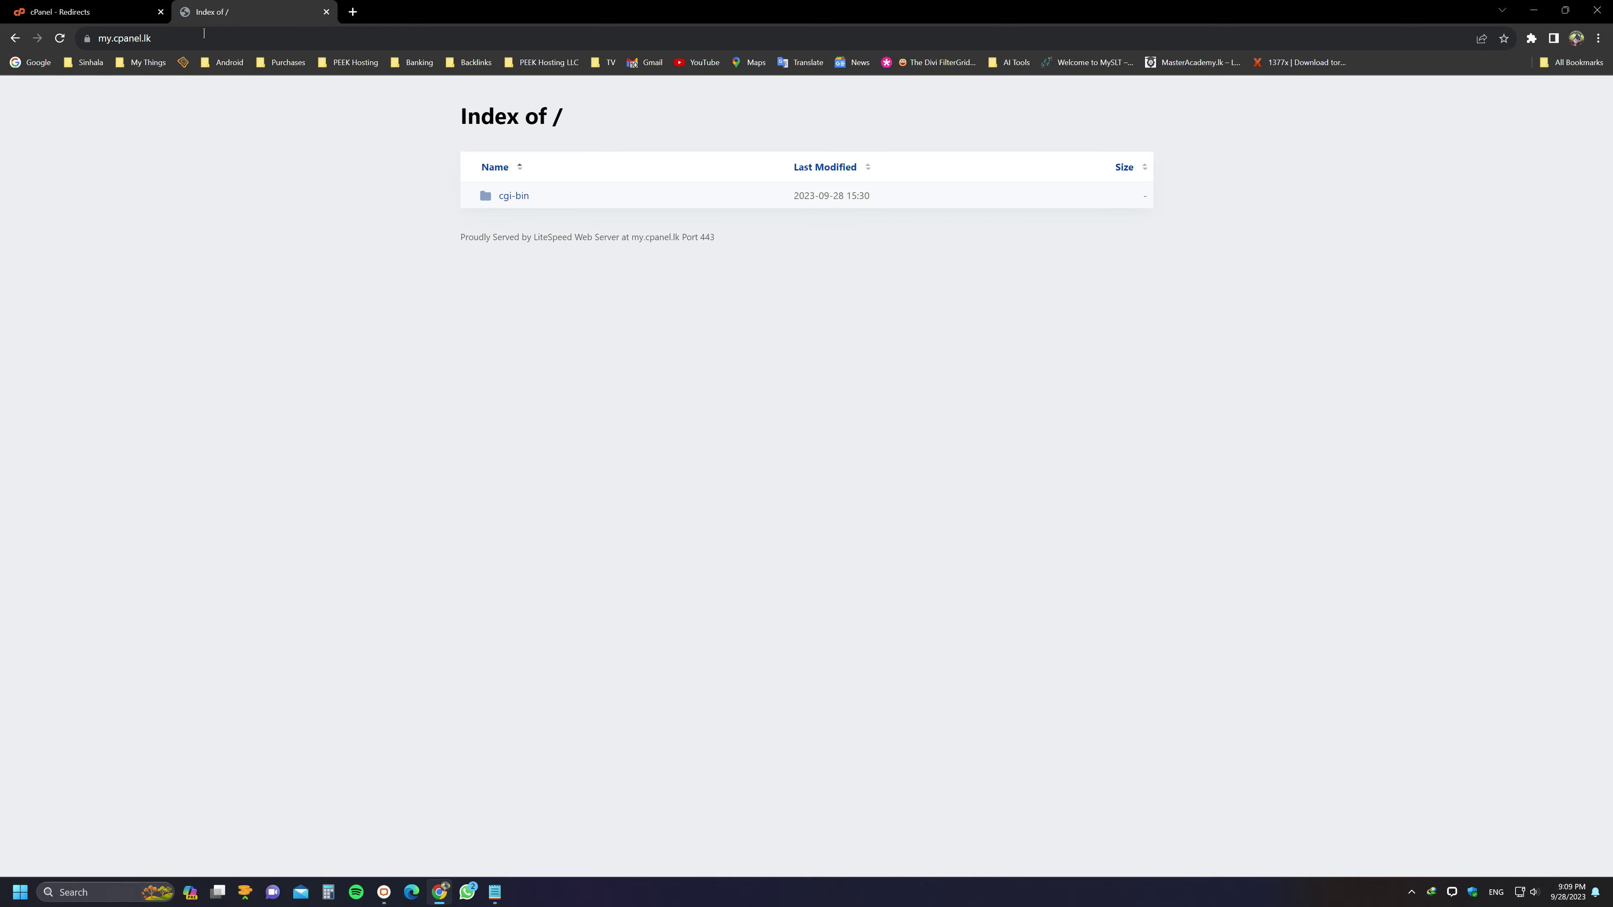
- Switch back to the note in Notepad
click(500, 892)
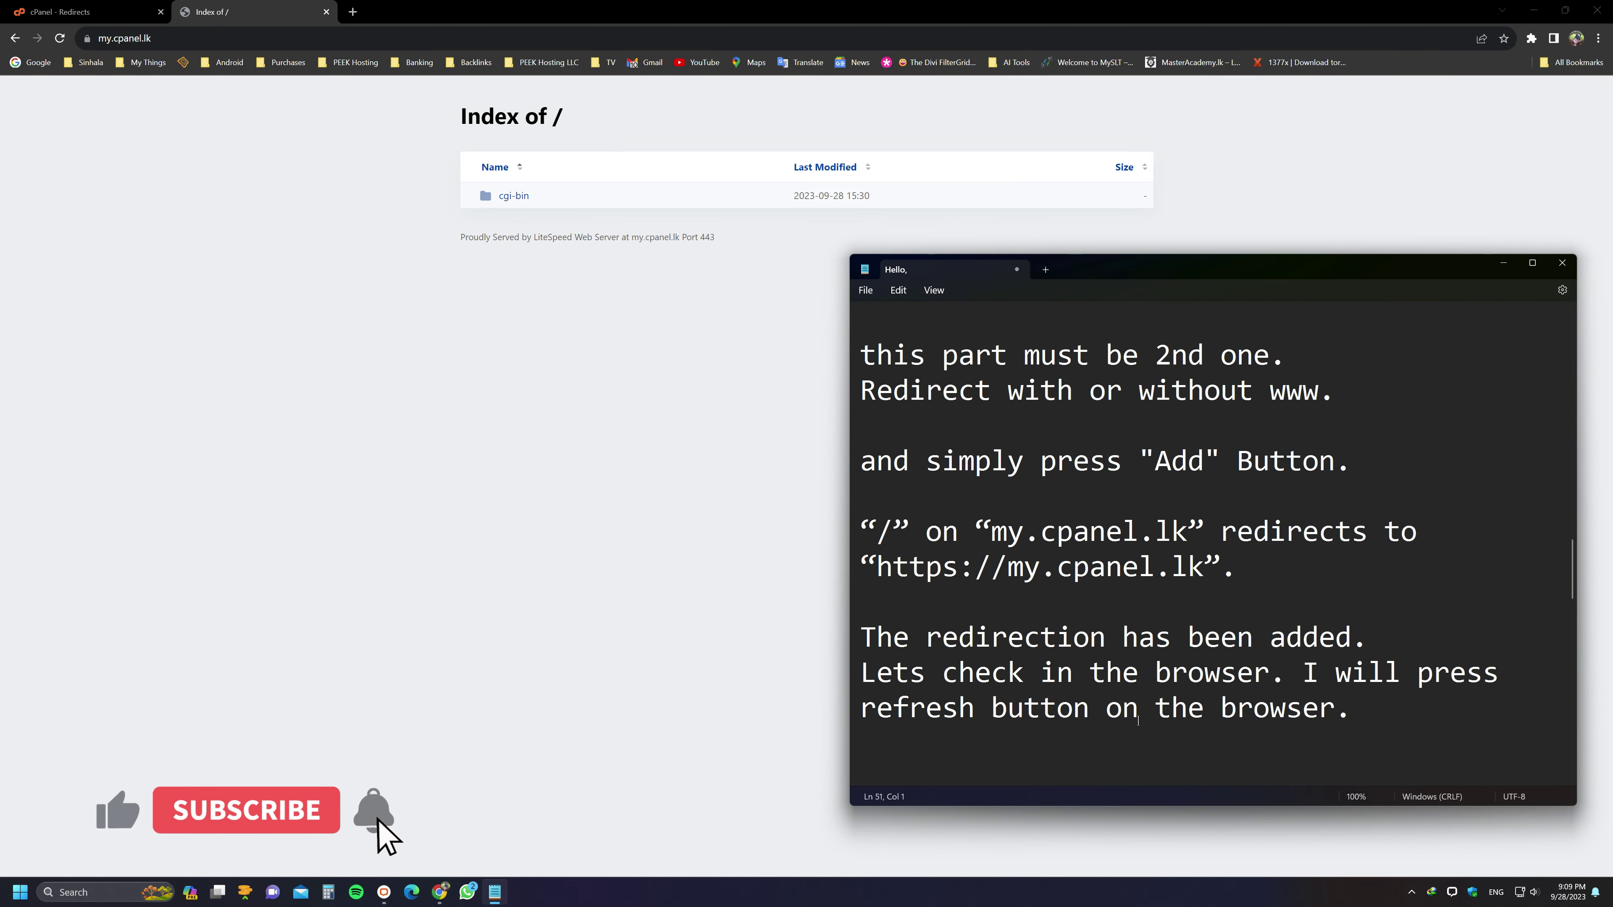